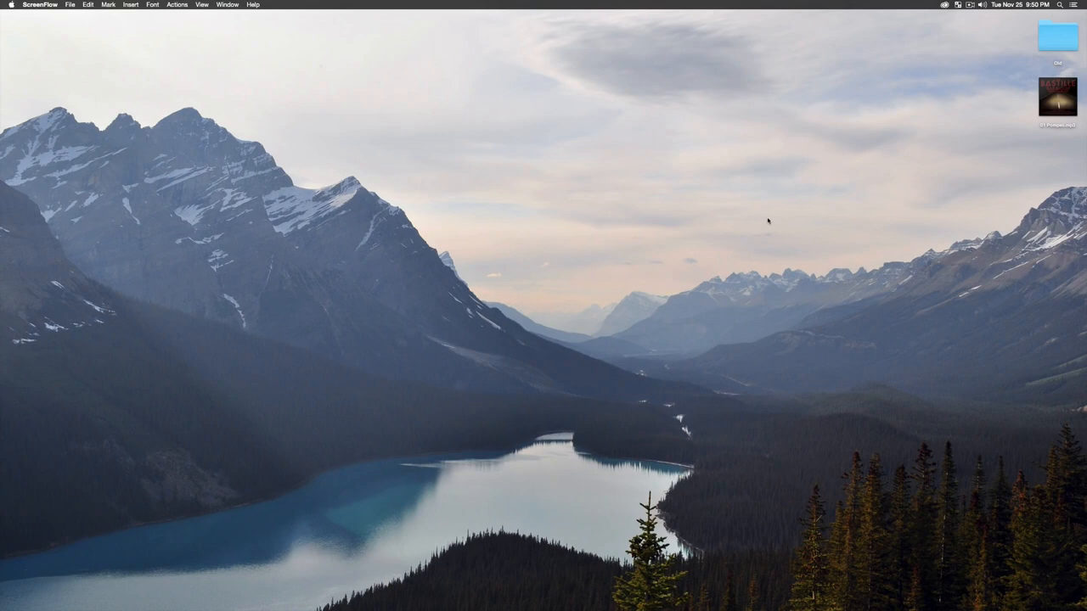
Switch to After Effects and create a new 1920 x 1080, 30 fps composition with the preset settings
left_click(1075, 312)
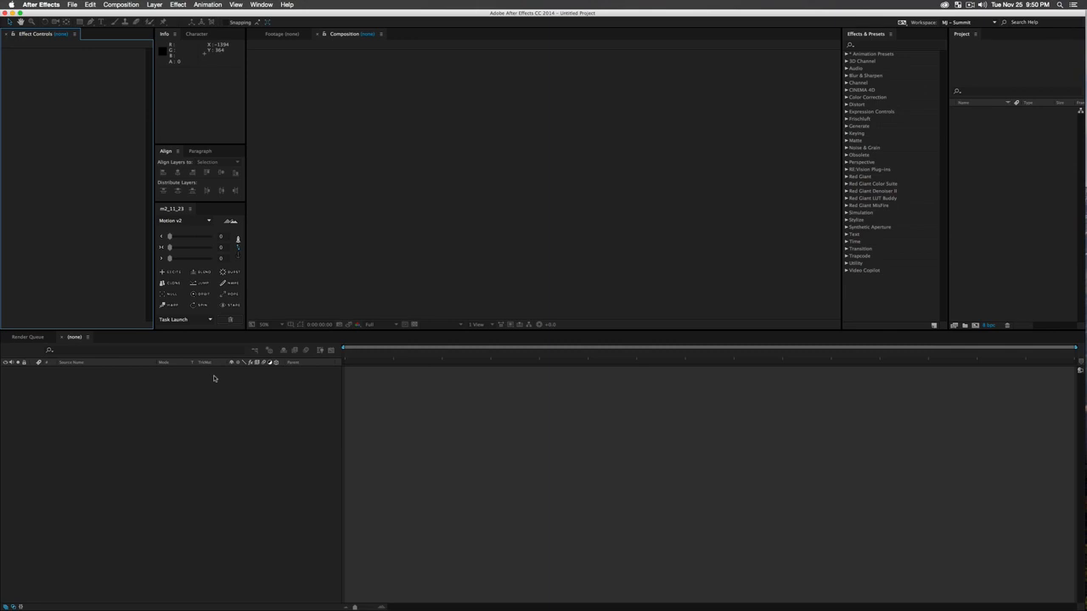
key("super+n")
key("Return")
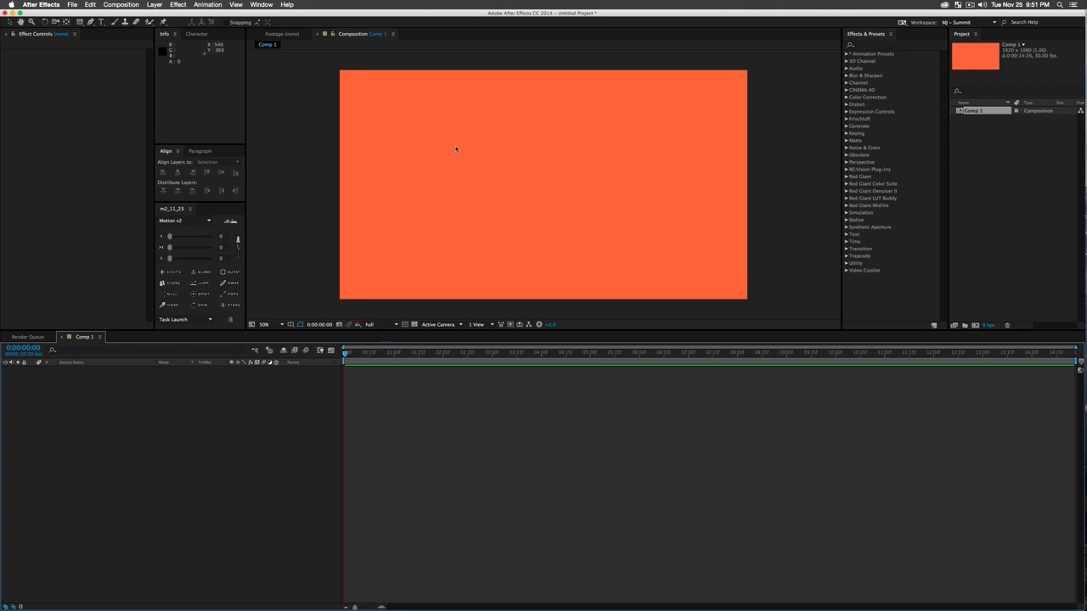
Draw a white square in the composition, centre its anchor point, and move the square near the frame's centre
key("q")
left_click_drag(395, 132, 452, 190)
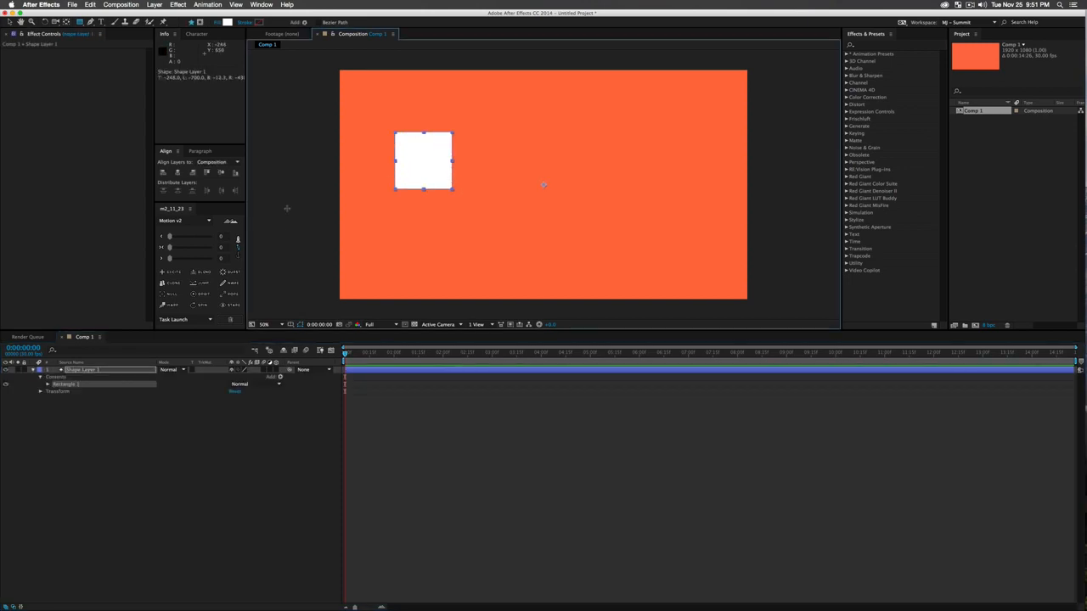
left_click(238, 248)
key("v")
left_click_drag(443, 178, 546, 203)
left_click(150, 384)
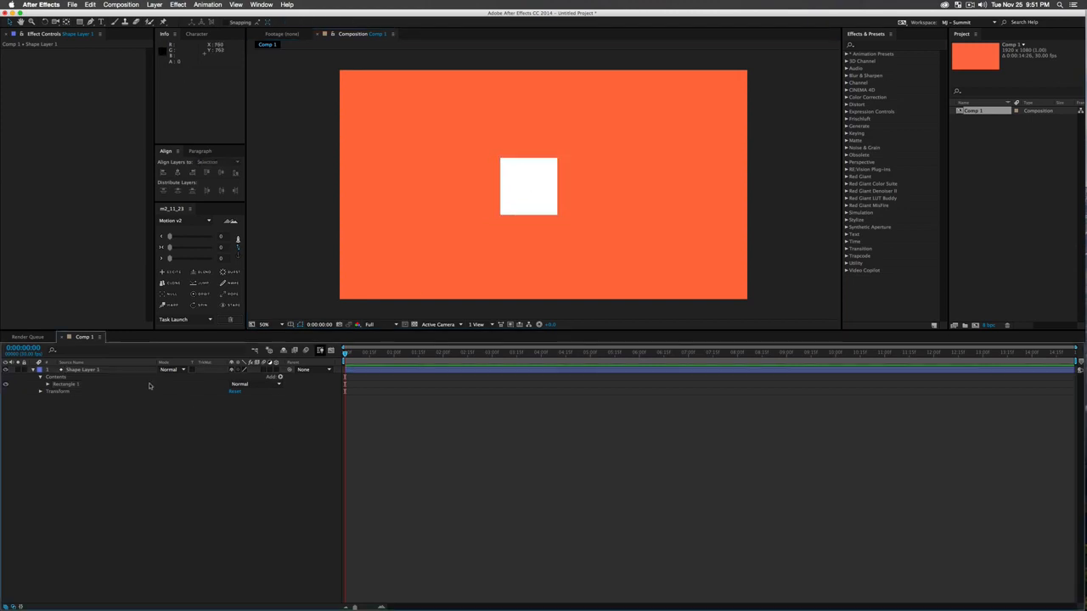
Recentre Shape Layer 1's anchor point on the repositioned square
left_click(114, 372)
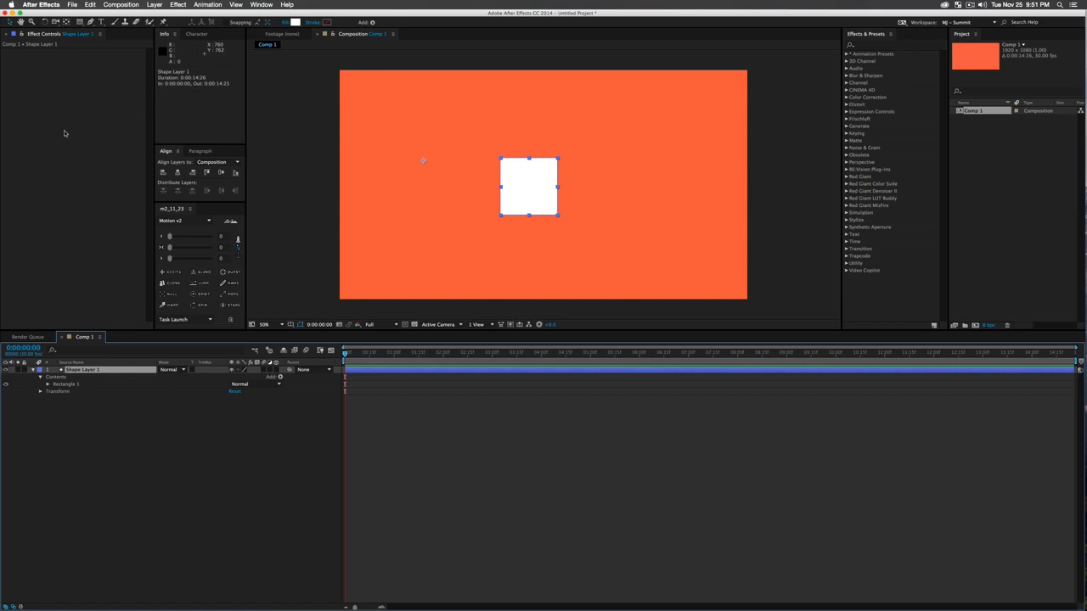
left_click(26, 48)
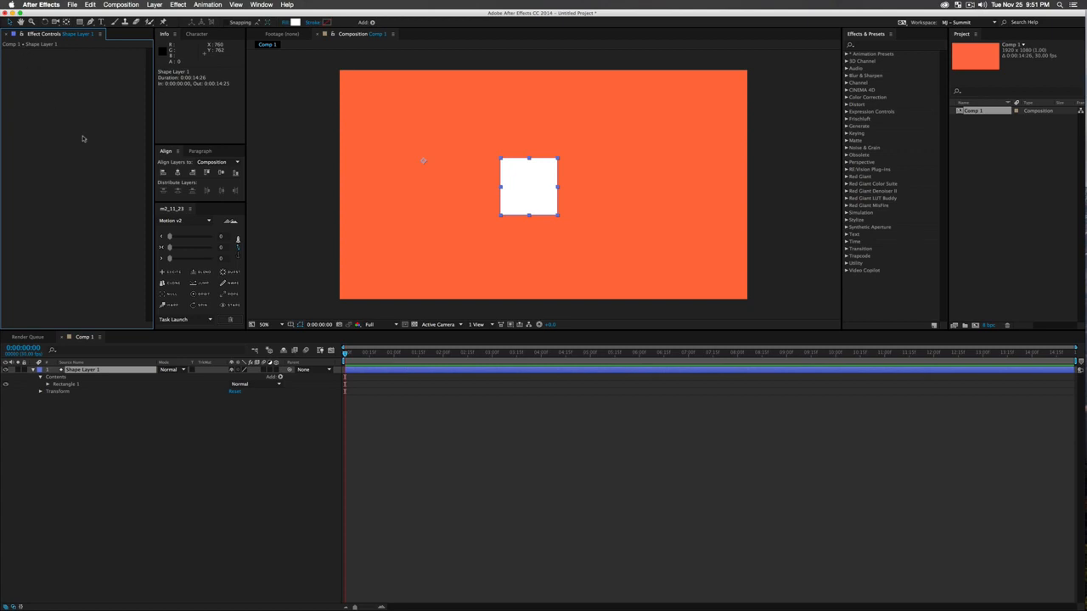
left_click(238, 255)
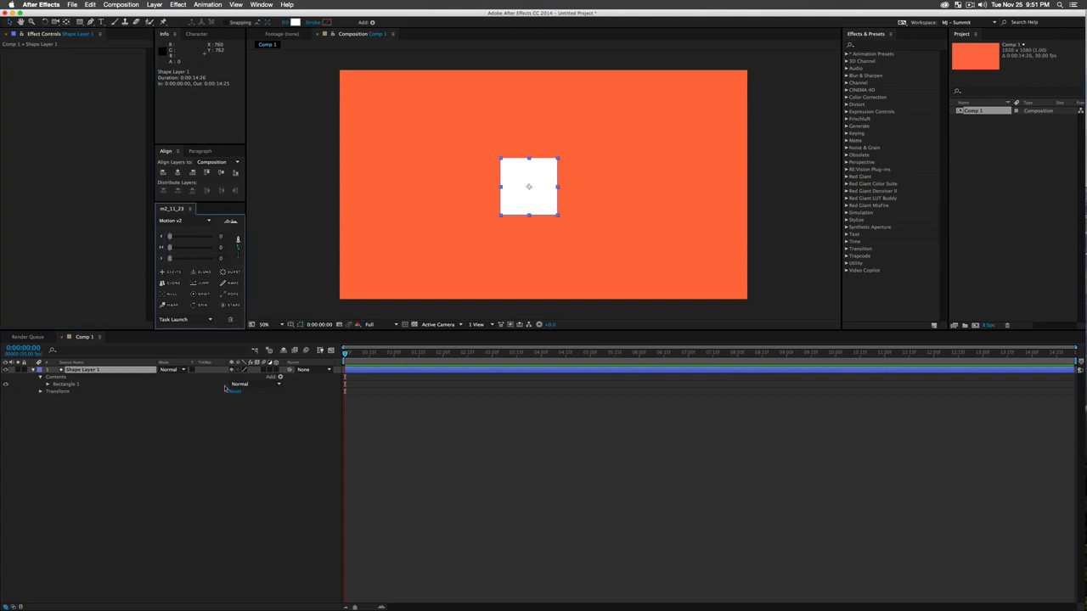
left_click(194, 439)
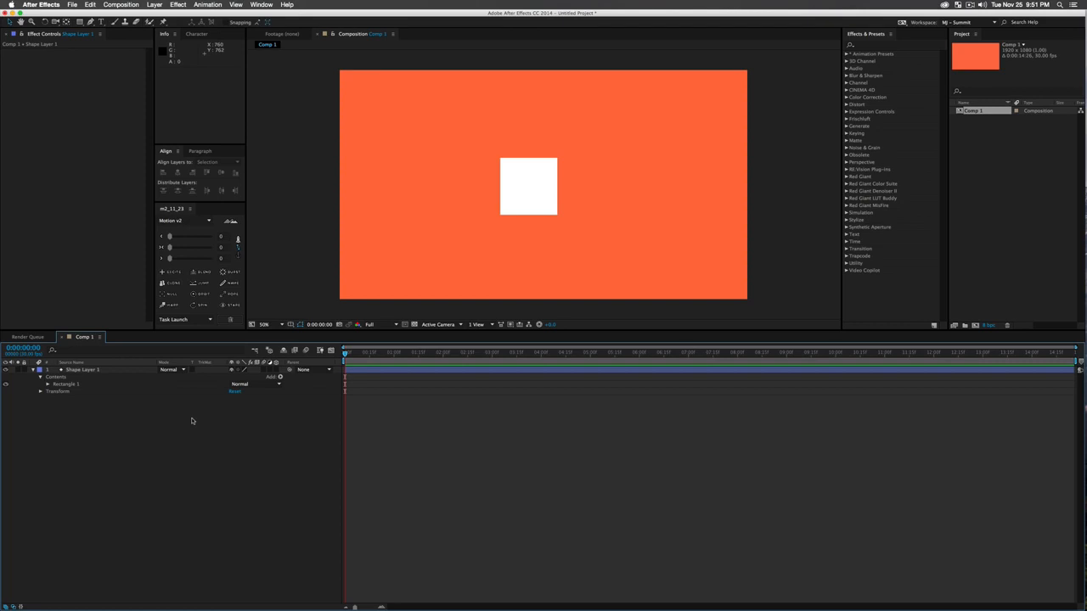
Try shifting the square 310 px left and animating its rotation from a keyframe at the first frame to 0:00:01:13
left_click(101, 370)
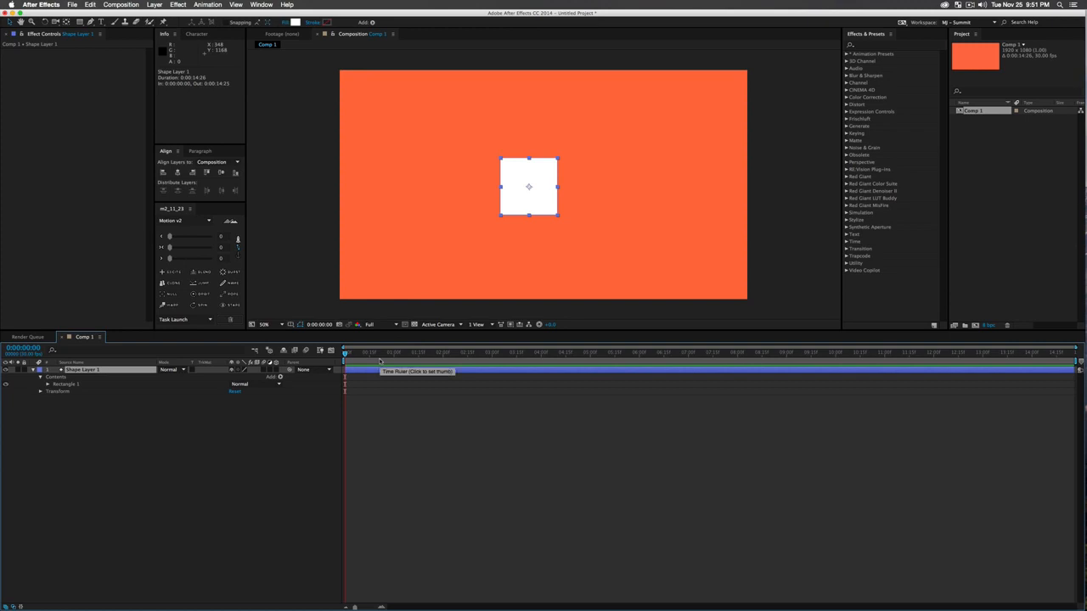
left_click_drag(532, 207, 467, 207)
key("r")
left_click(54, 378)
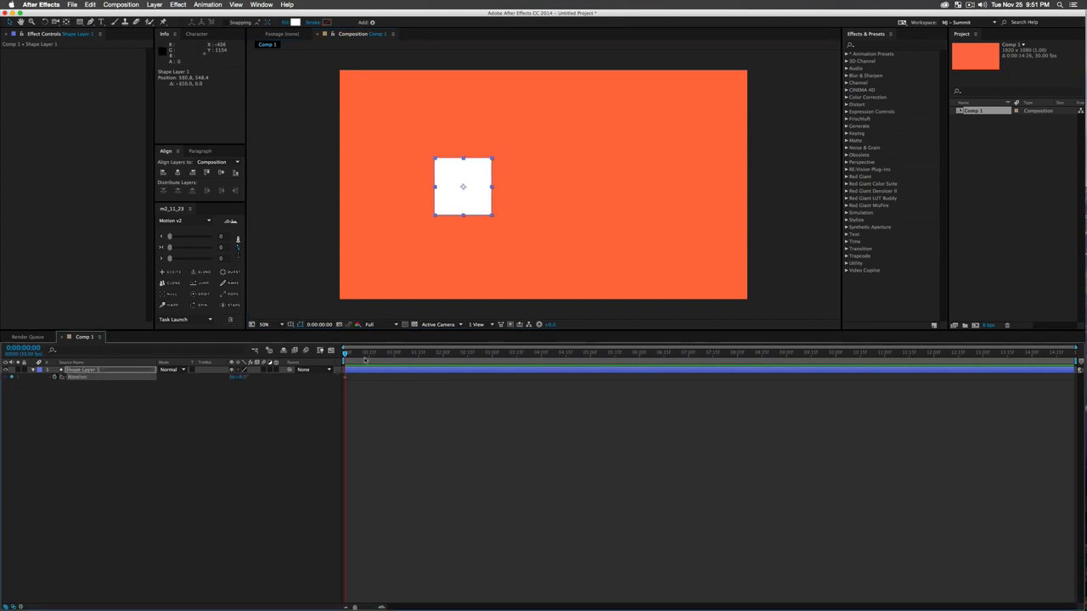
left_click(416, 353)
key("w")
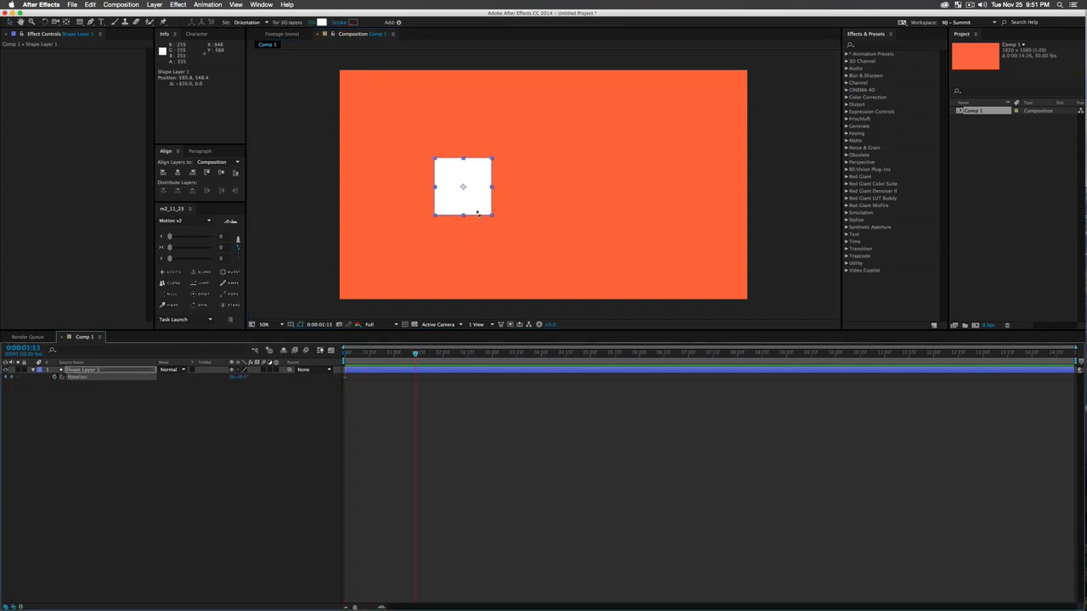
left_click_drag(477, 212, 439, 230)
Undo the test rotation, its keyframe and the leftward move of the square, and deselect the layer
key("super+z")
key("super+z")
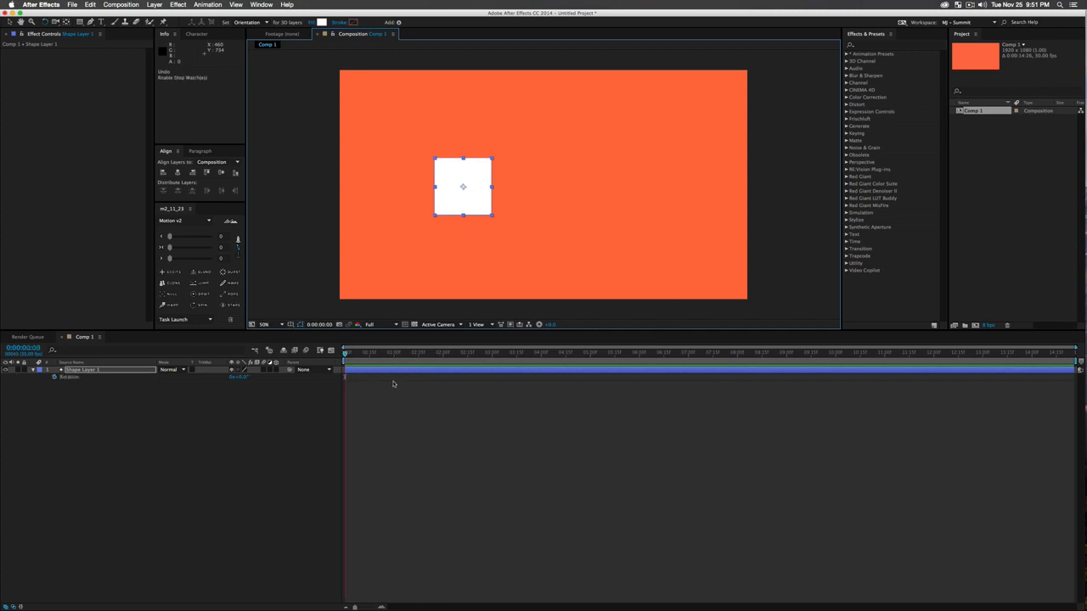
key("super+z")
key("v")
left_click(122, 389)
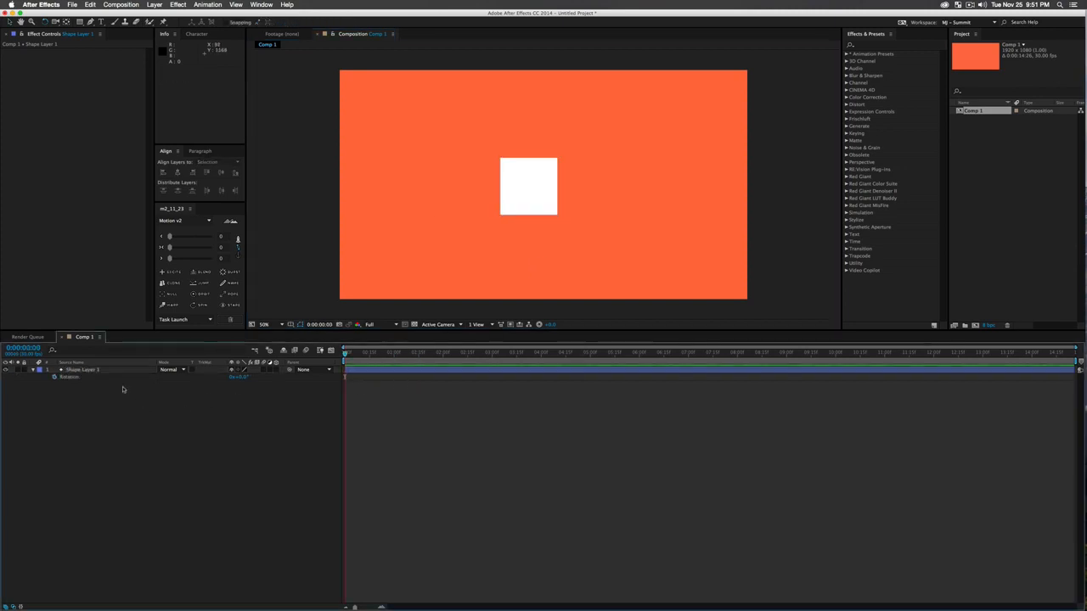
Select Shape Layer 1, open the Motion Sketch panel and place it clear of the composition view
left_click(105, 371)
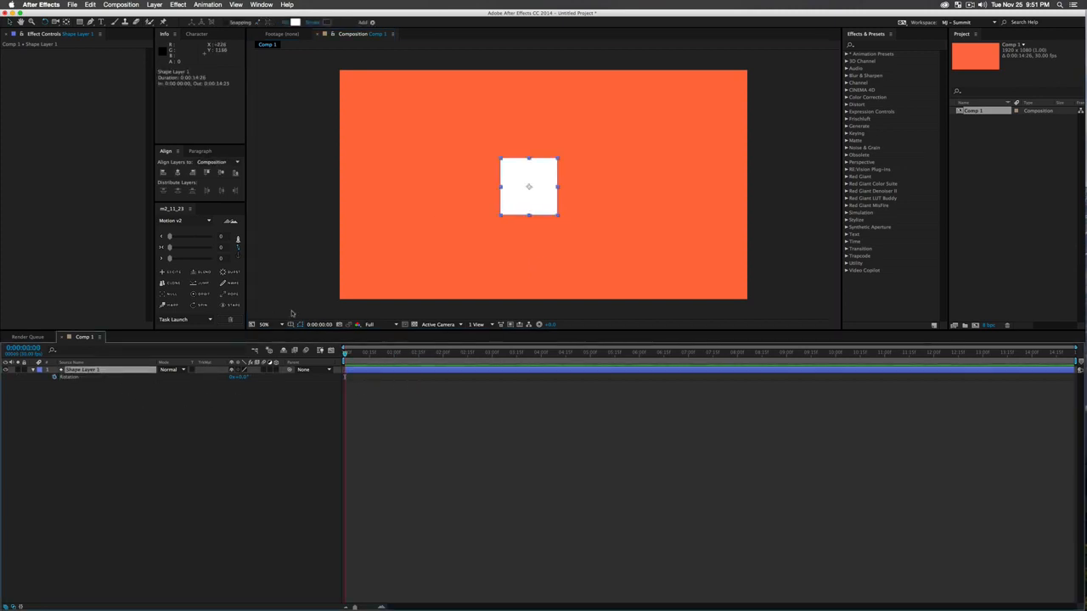
left_click(263, 5)
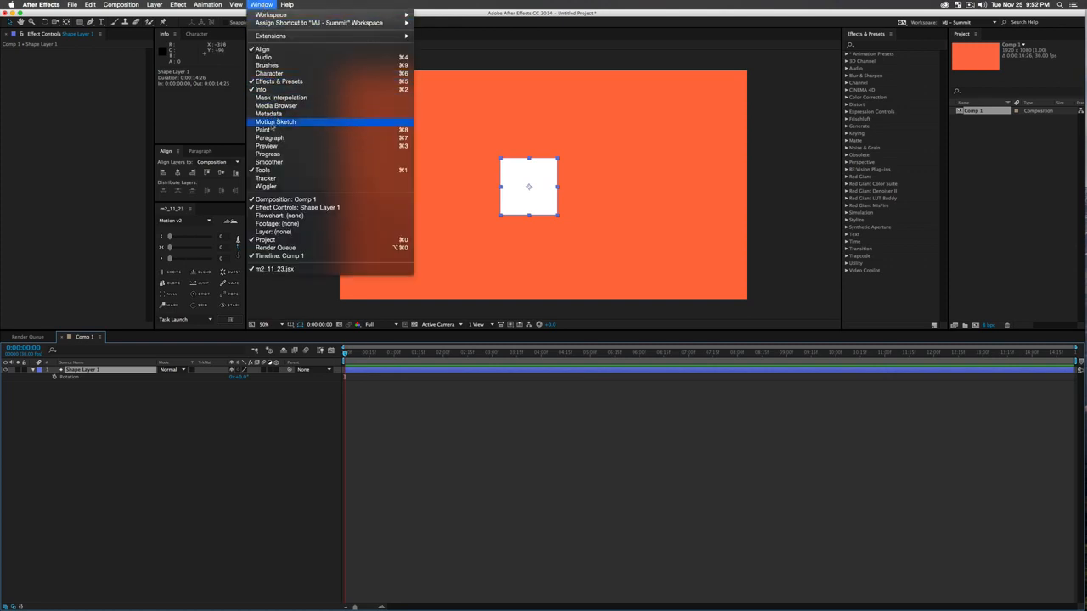
left_click(271, 125)
left_click_drag(176, 45, 181, 73)
left_click_drag(204, 167, 217, 173)
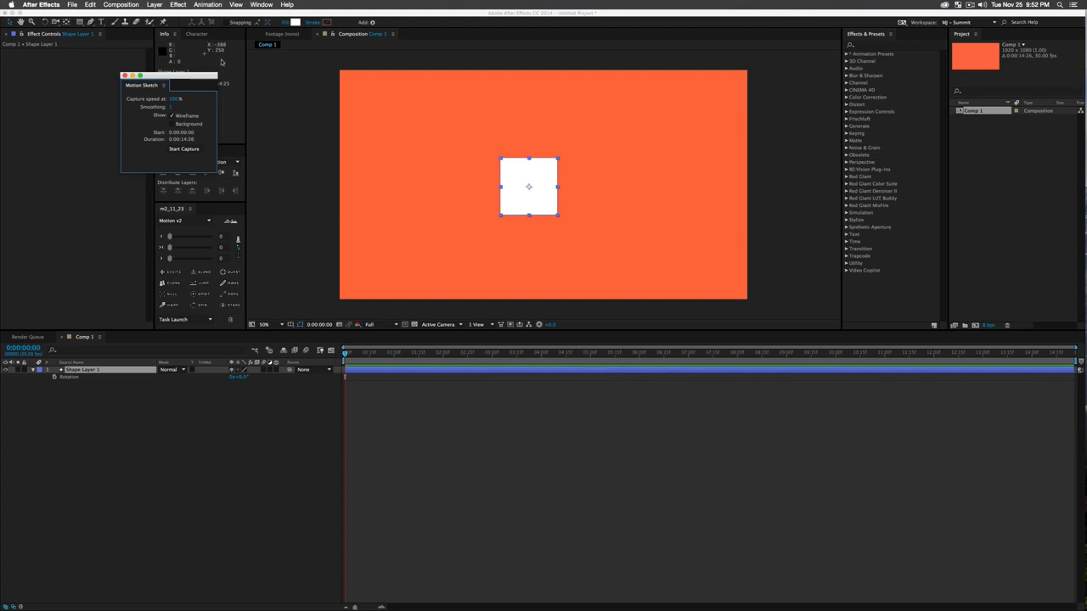
mouse_move(198, 77)
left_mouse_down()
mouse_move(273, 51)
mouse_move(173, 59)
mouse_move(163, 47)
left_mouse_up()
Open the Smoother panel and dock Motion Sketch and Smoother below the Effect Controls panel
left_click(262, 4)
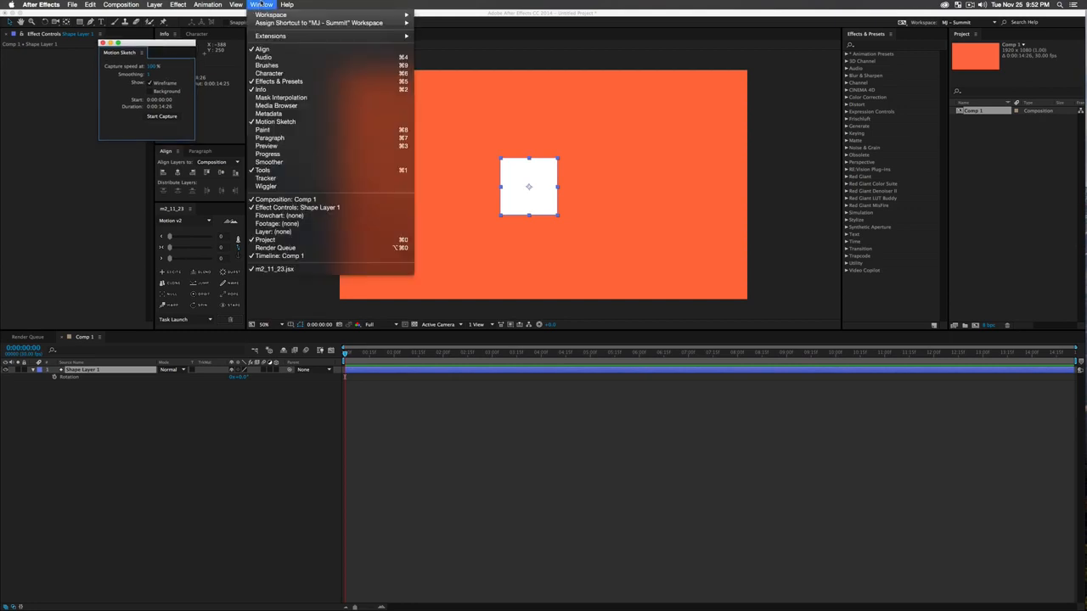
left_click(270, 164)
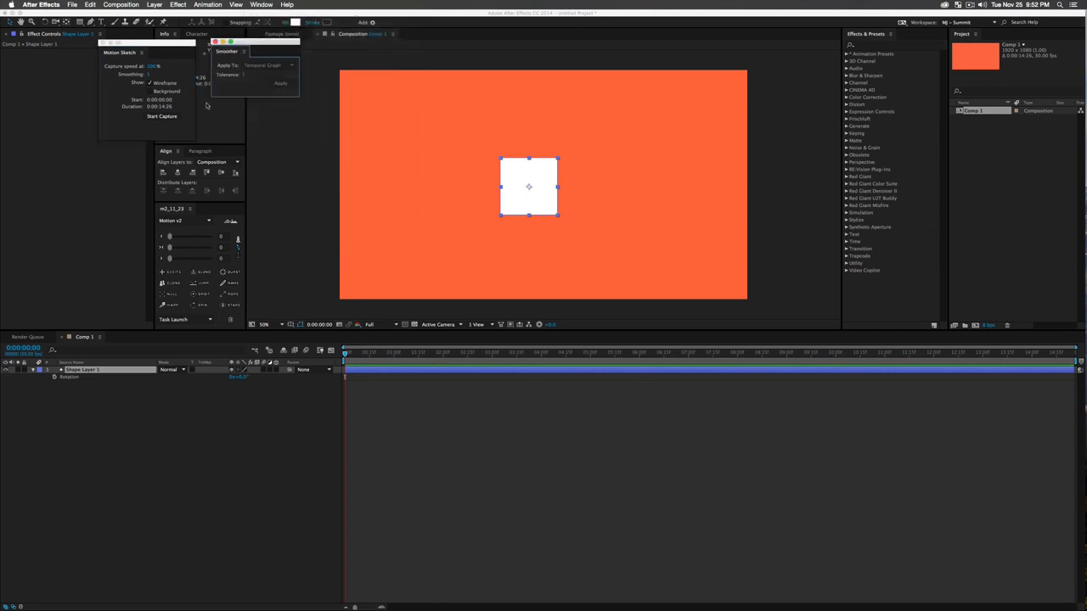
left_click_drag(247, 47, 233, 47)
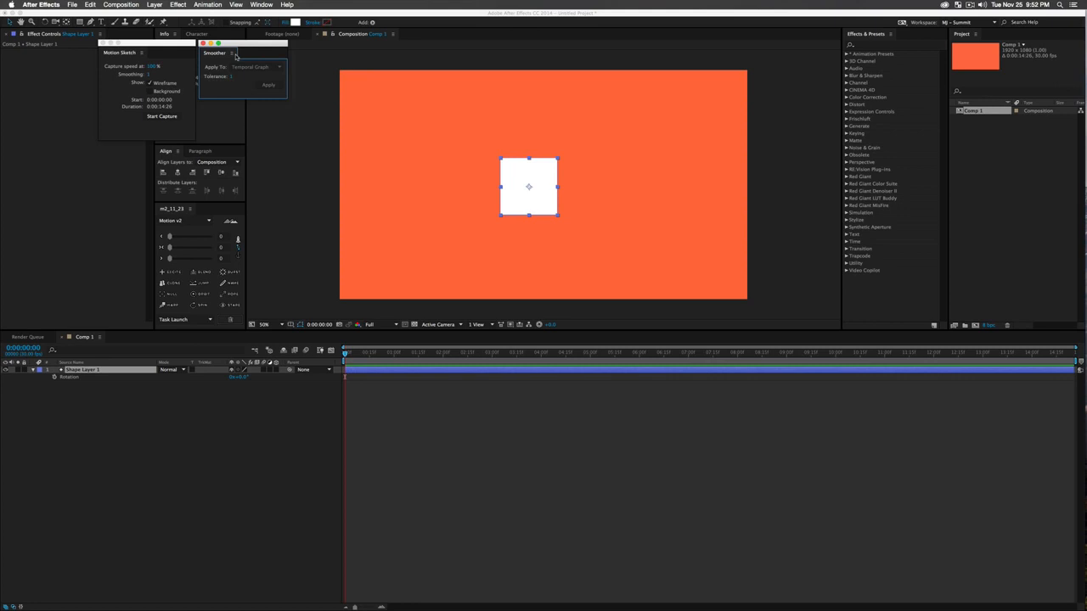
mouse_move(106, 53)
left_mouse_down()
mouse_move(98, 248)
mouse_move(72, 314)
left_mouse_up()
mouse_move(202, 53)
left_mouse_down()
mouse_move(161, 75)
mouse_move(63, 243)
left_mouse_up()
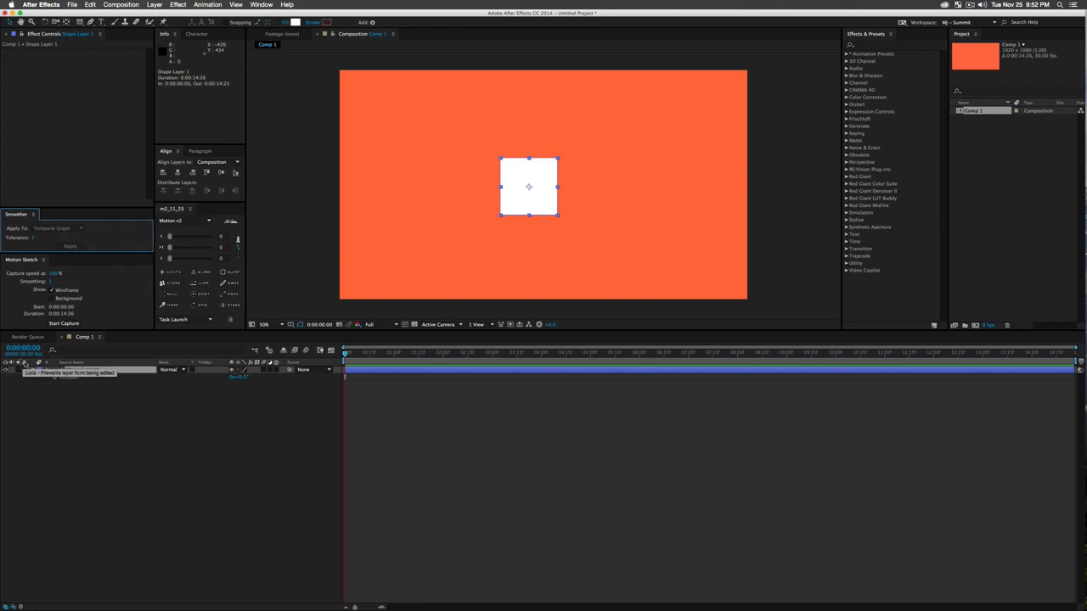
Move the square on Shape Layer 1 slightly up and left to 834.8, 530.4 and set the Motion Sketch capture speed to 100%
left_click(145, 416)
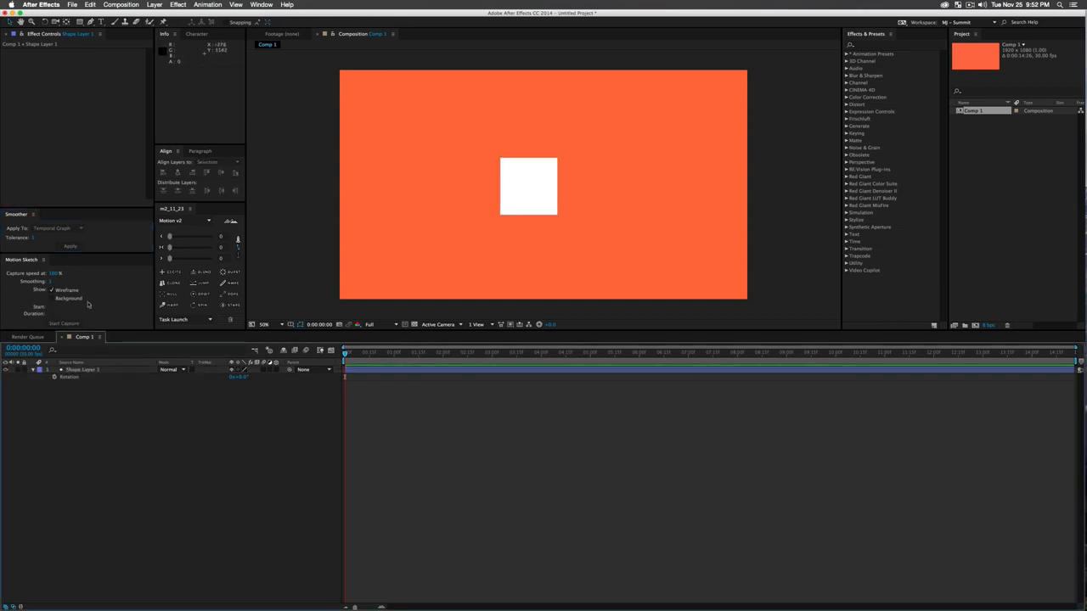
left_click(77, 371)
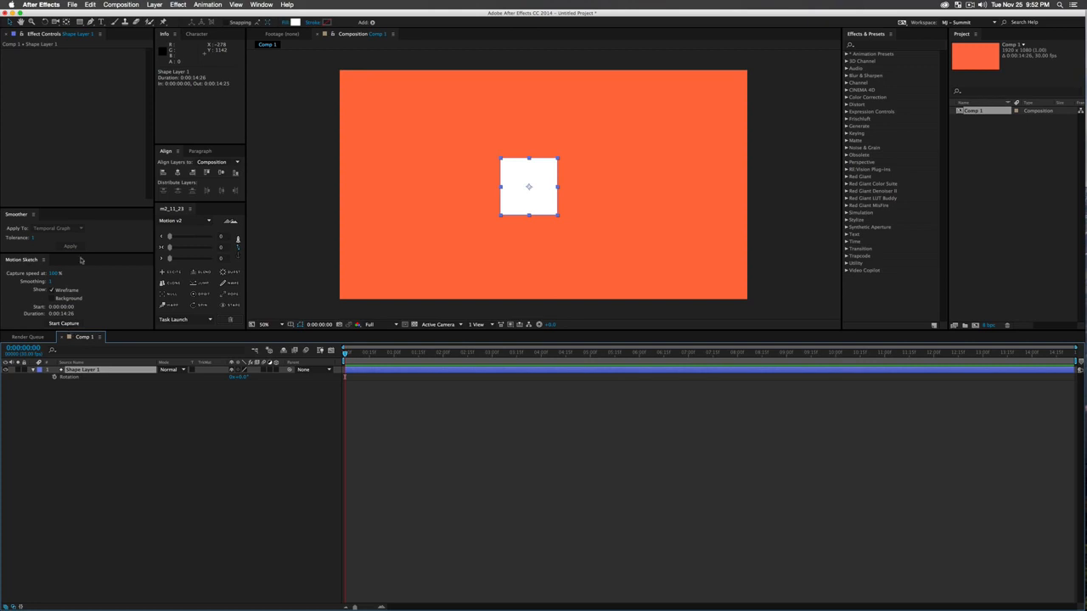
mouse_move(518, 199)
left_mouse_down()
mouse_move(505, 133)
mouse_move(458, 178)
mouse_move(524, 212)
mouse_move(699, 131)
mouse_move(570, 164)
mouse_move(418, 173)
mouse_move(465, 213)
mouse_move(522, 197)
mouse_move(499, 197)
left_mouse_up()
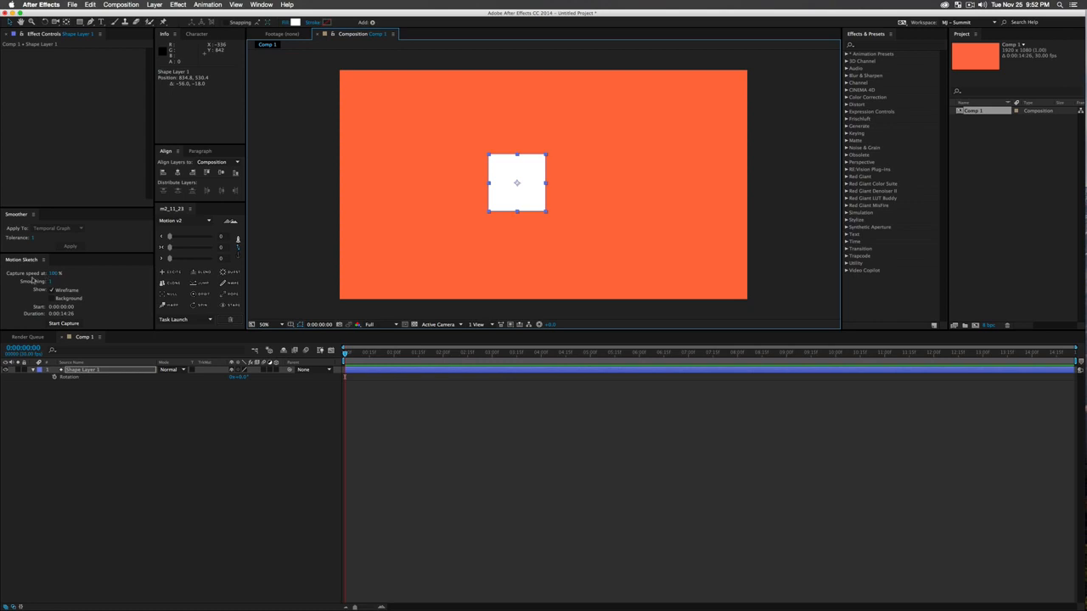
left_click(54, 273)
key("Return")
left_click(64, 323)
End the work area at about 8 seconds and trim the composition to the work area
left_click_drag(481, 355, 736, 354)
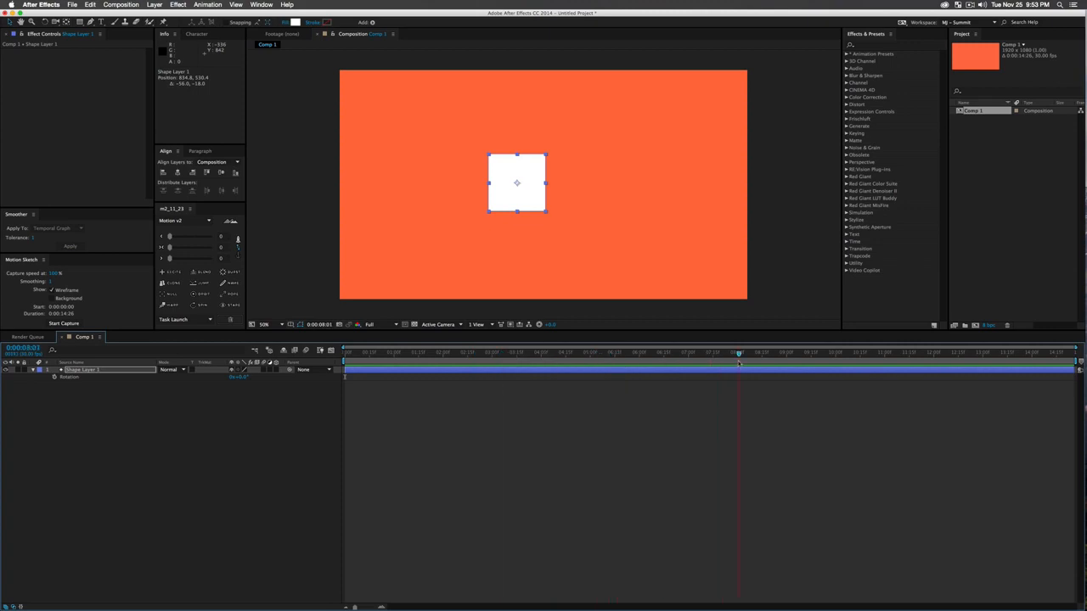
key("n")
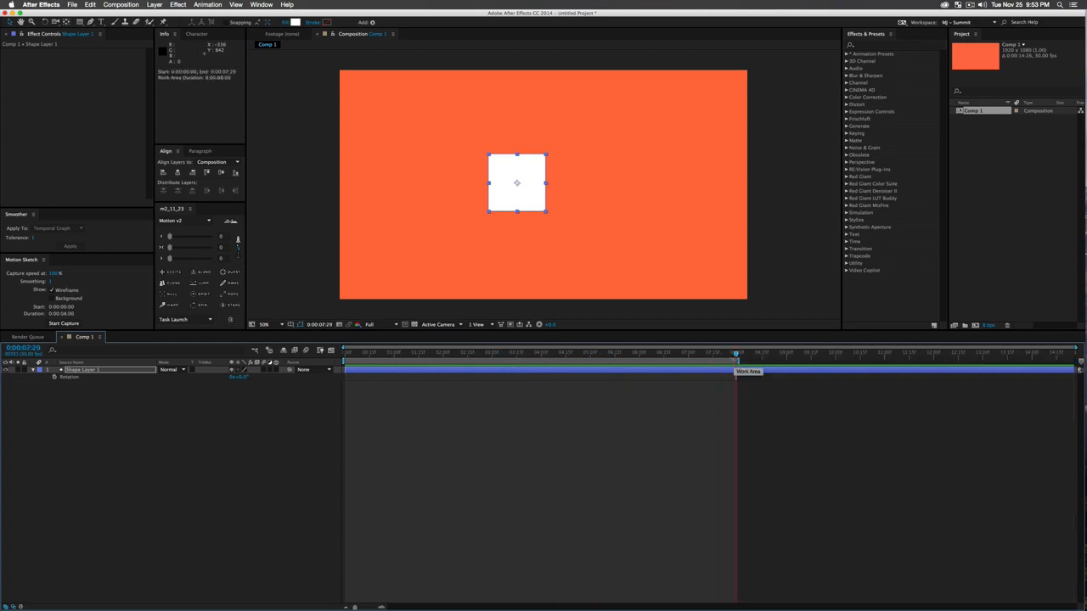
right_click(727, 358)
left_click(760, 361)
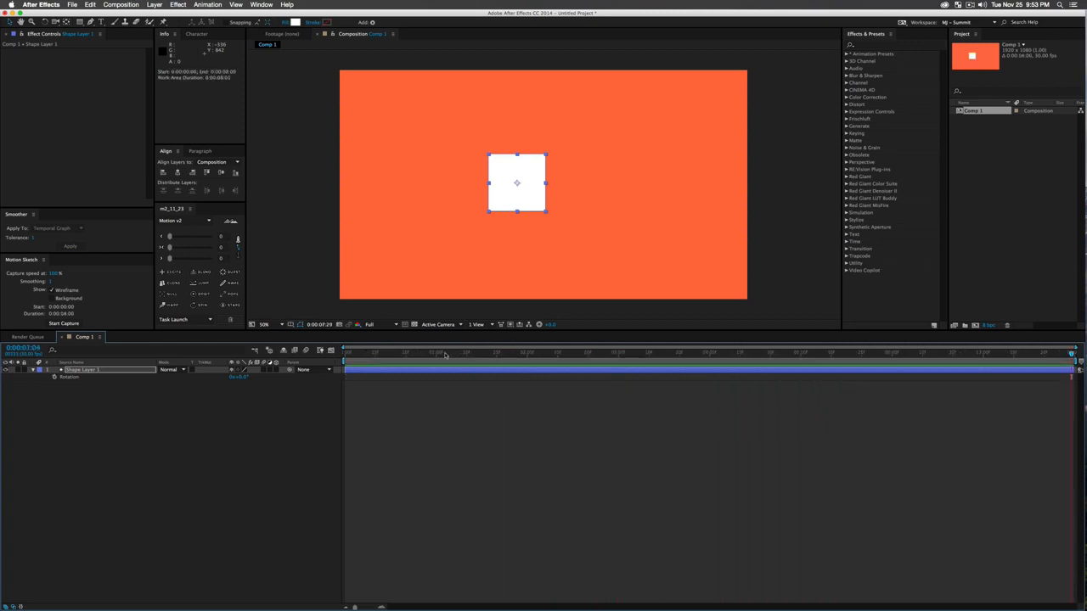
Record a looping freehand motion path around the frame's centre for Shape Layer 1 with Motion Sketch, starting at the first frame
key("Home")
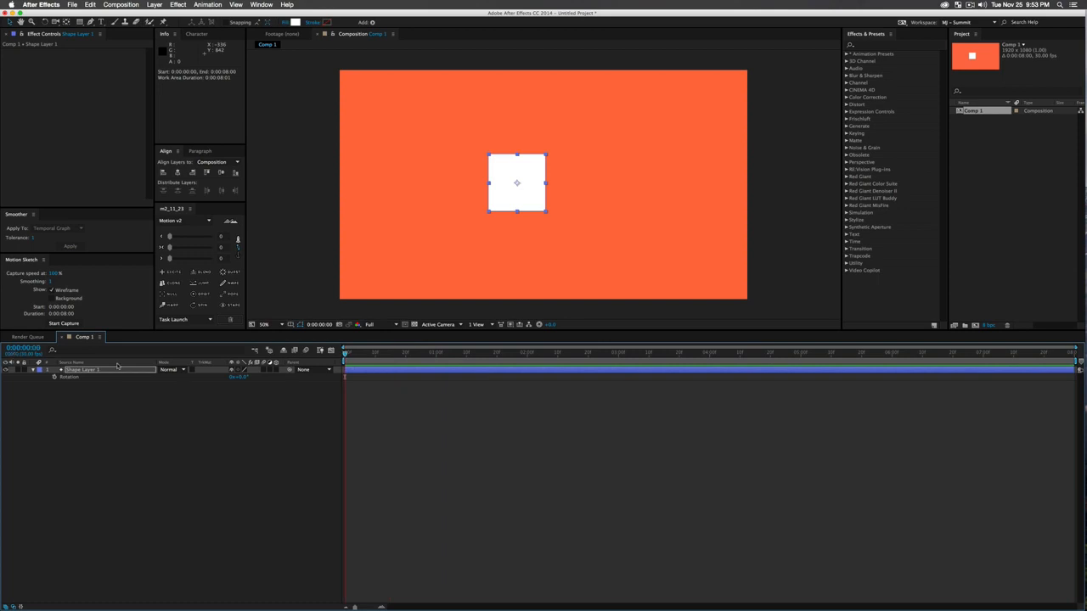
left_click(117, 369)
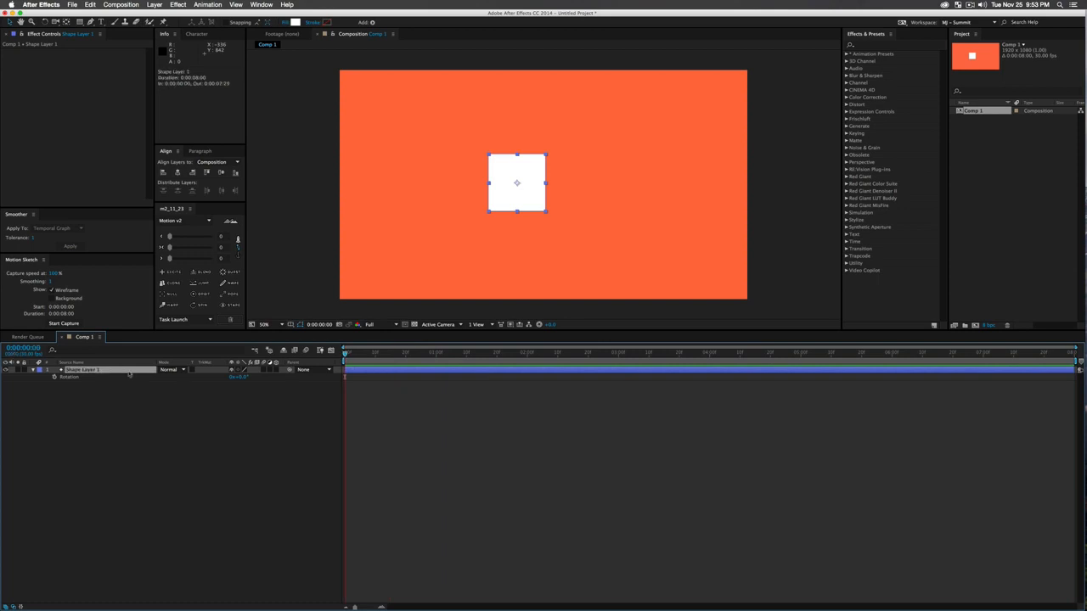
left_click(66, 323)
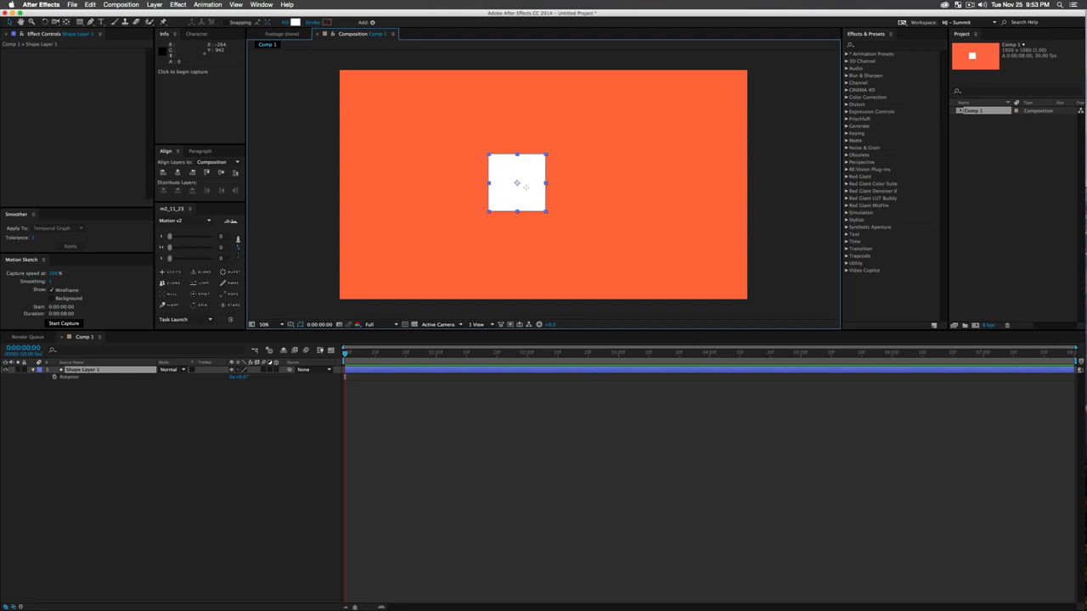
left_click_drag(525, 187, 512, 210)
mouse_move(467, 216)
left_mouse_down()
mouse_move(437, 201)
mouse_move(428, 170)
mouse_move(500, 158)
mouse_move(578, 214)
mouse_move(644, 174)
mouse_move(586, 144)
mouse_move(550, 169)
mouse_move(537, 227)
mouse_move(554, 230)
mouse_move(524, 174)
mouse_move(562, 147)
mouse_move(488, 236)
mouse_move(524, 214)
mouse_move(497, 148)
left_mouse_up()
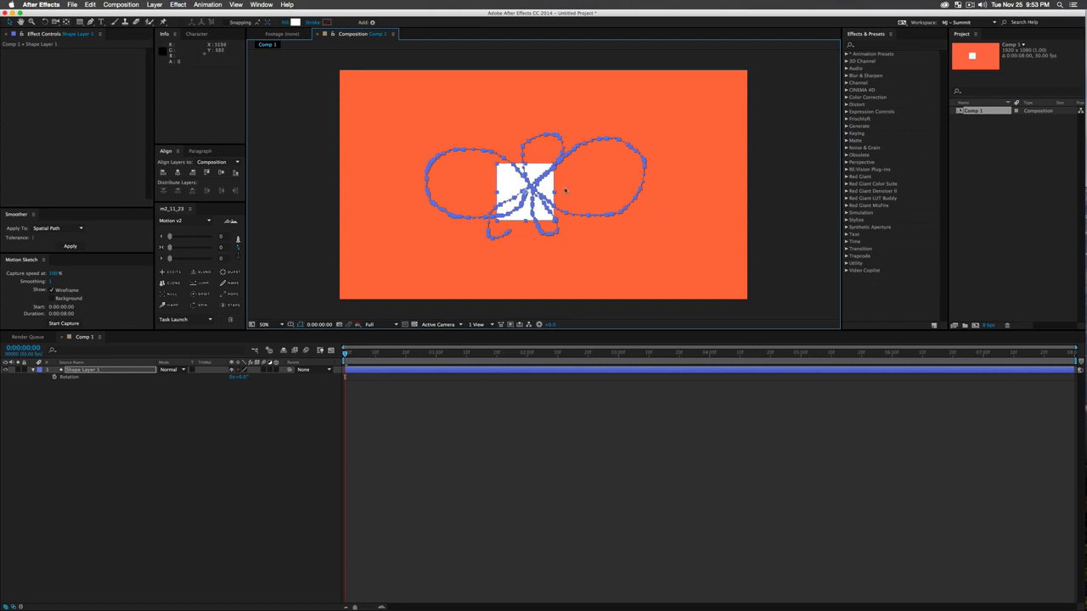
Reveal Shape Layer 1's Position keyframes and preview the captured motion
left_click(147, 371)
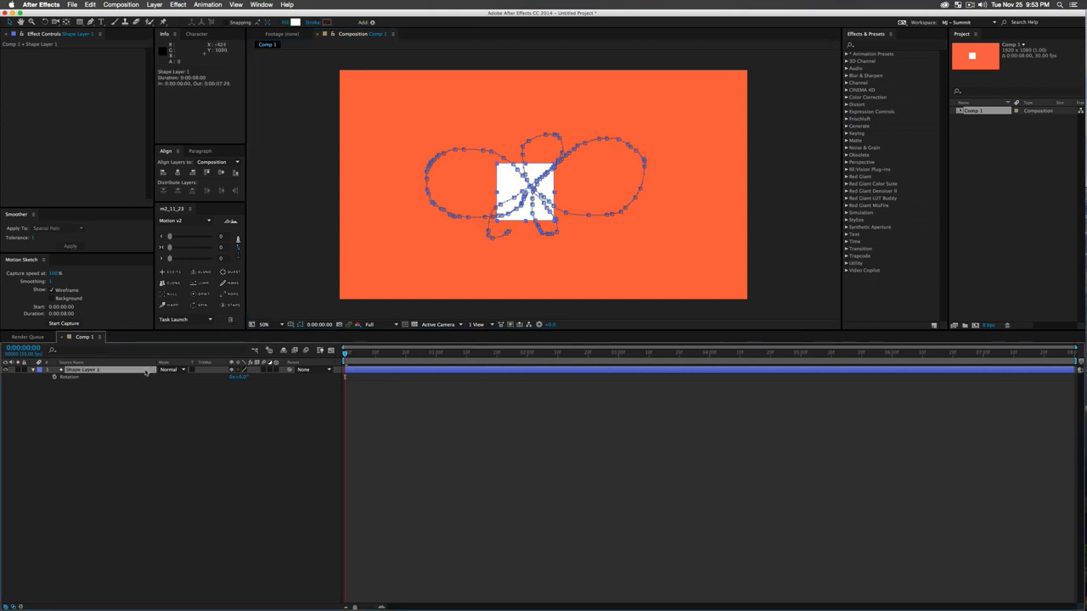
key("p")
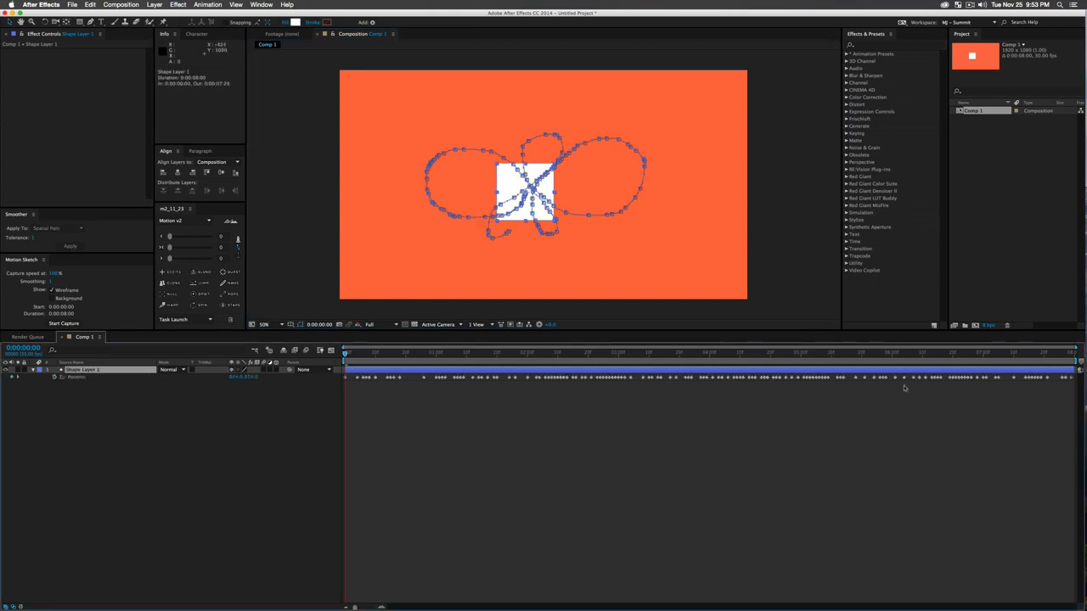
left_click_drag(1061, 356, 282, 386)
key("space")
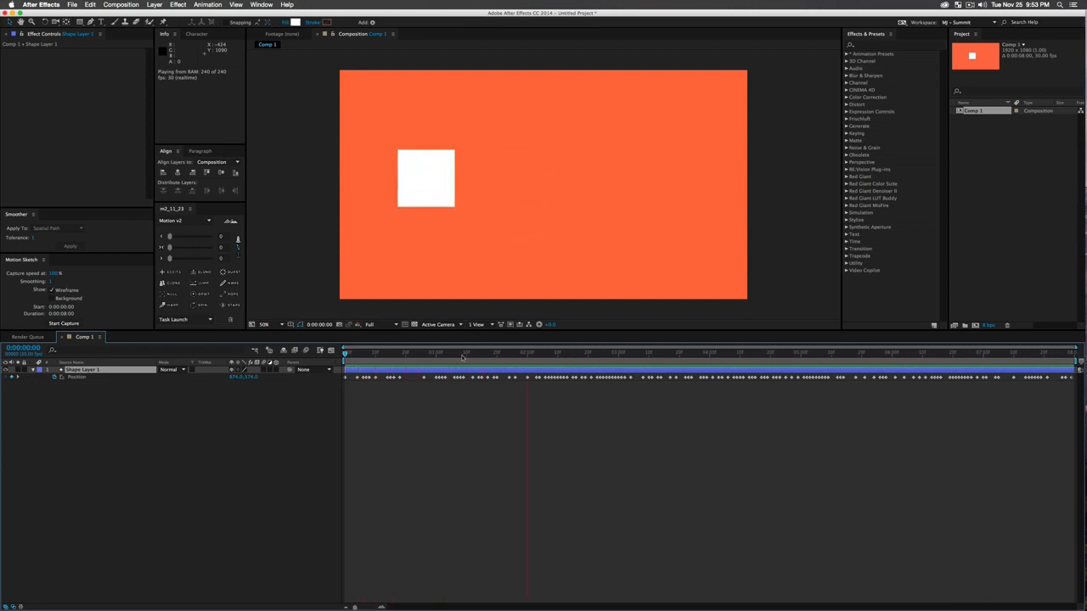
key("space")
Select all Position keyframes of Shape Layer 1 and display their curves in the Graph Editor
left_click(157, 376)
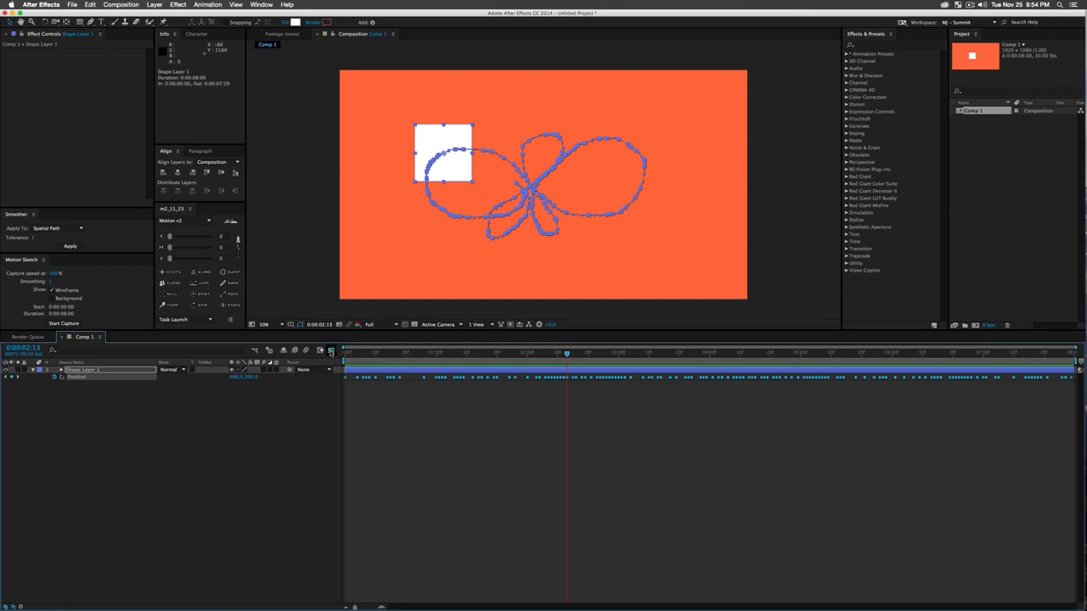
left_click(331, 351)
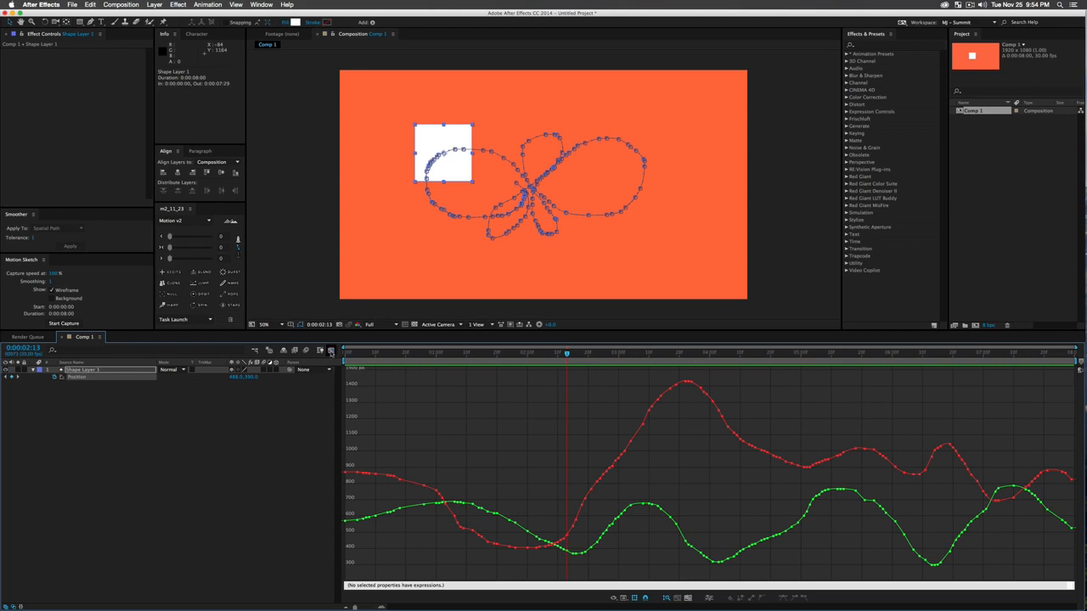
Compare Shape Layer 1's Position keyframes in the layer-bar view with their curves in the Graph Editor and reselect them all
left_click(331, 351)
left_click(98, 377)
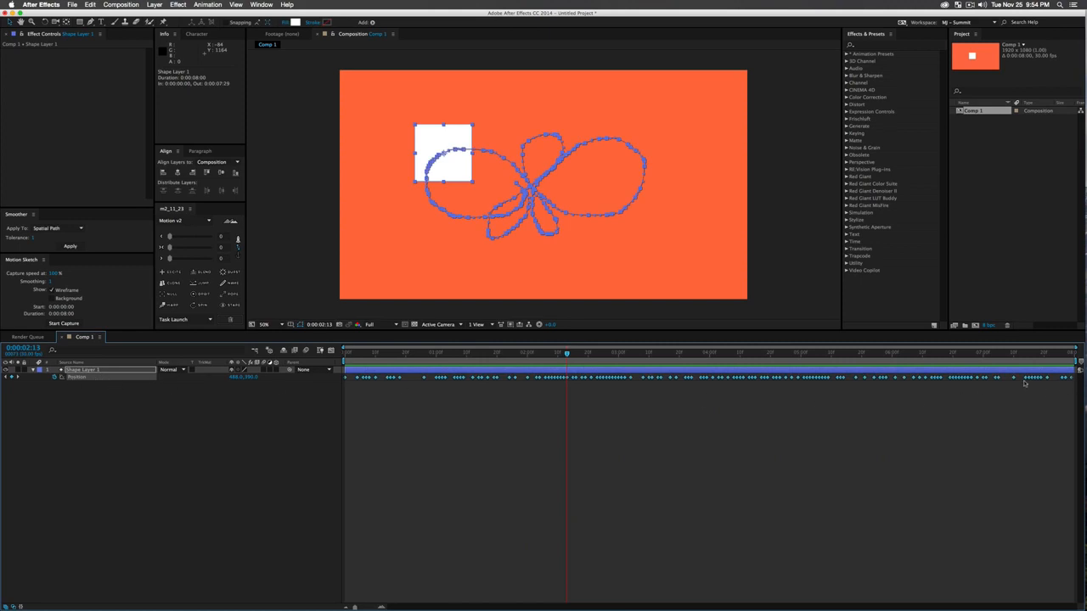
left_click(331, 351)
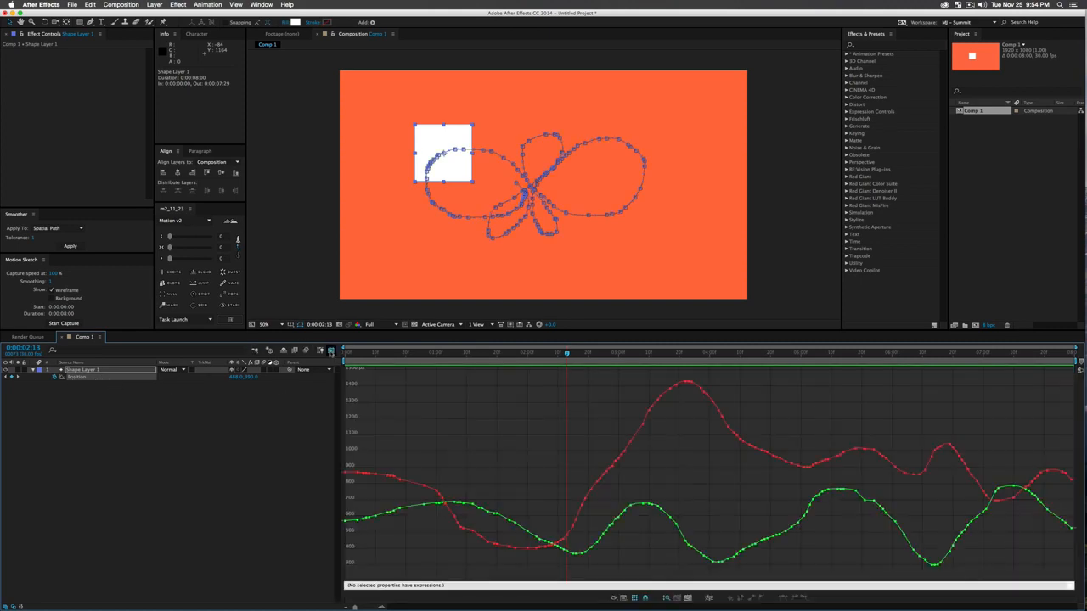
left_click(96, 379)
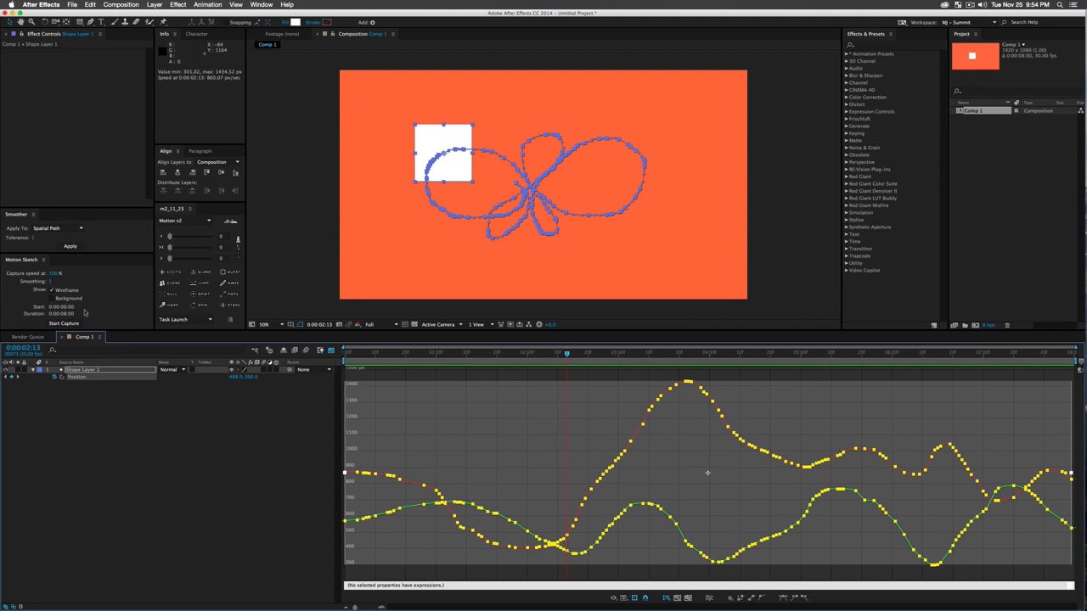
Smooth the selected Position keyframes with the Smoother, applied to Spatial Path at a tolerance of 10
left_click(41, 229)
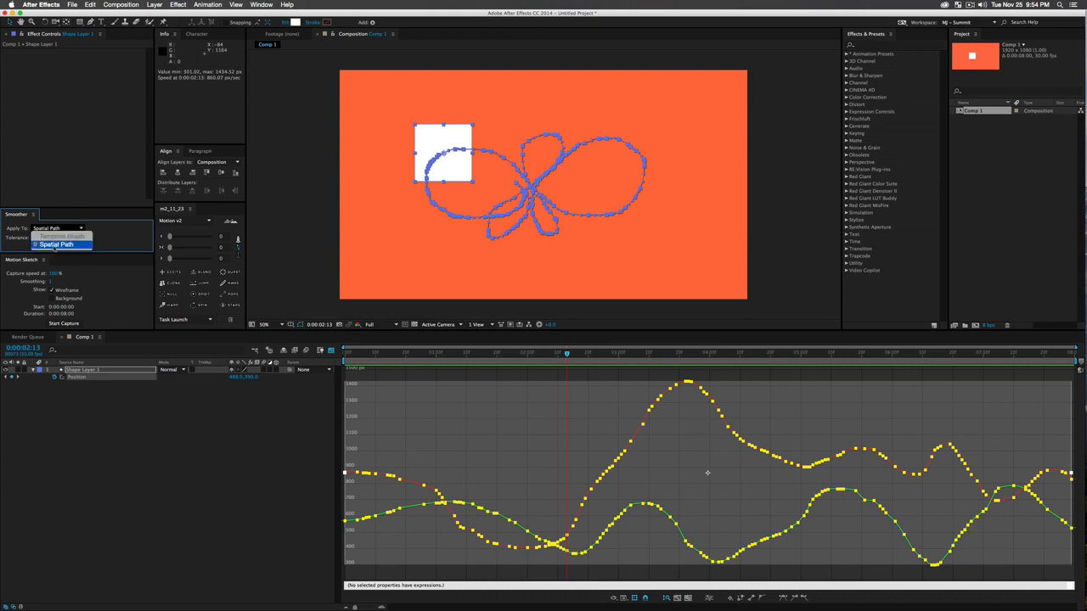
left_click(59, 245)
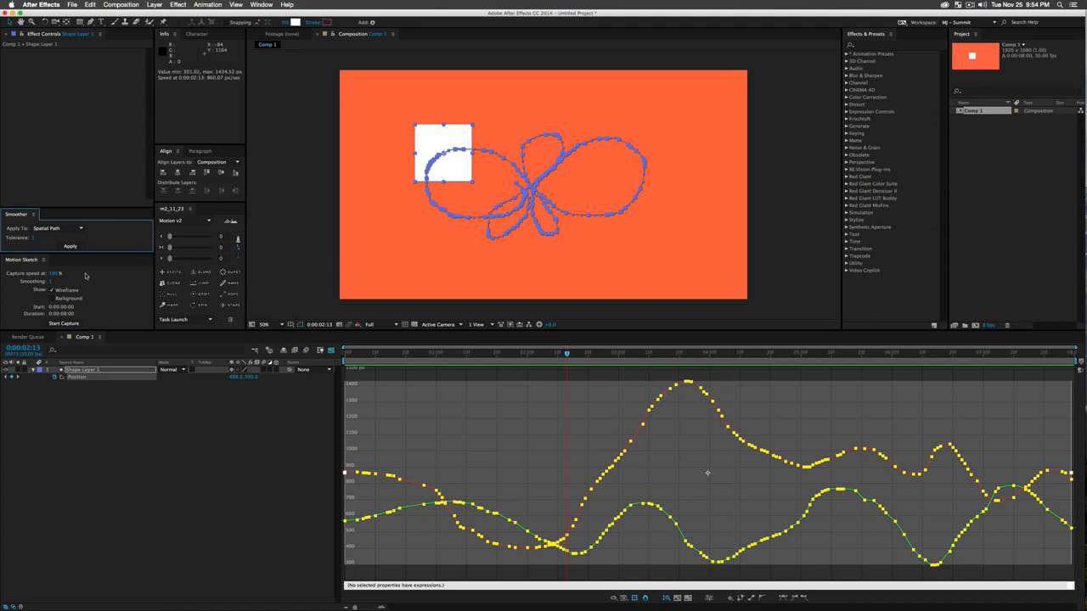
left_click(34, 238)
type("10")
left_click(61, 247)
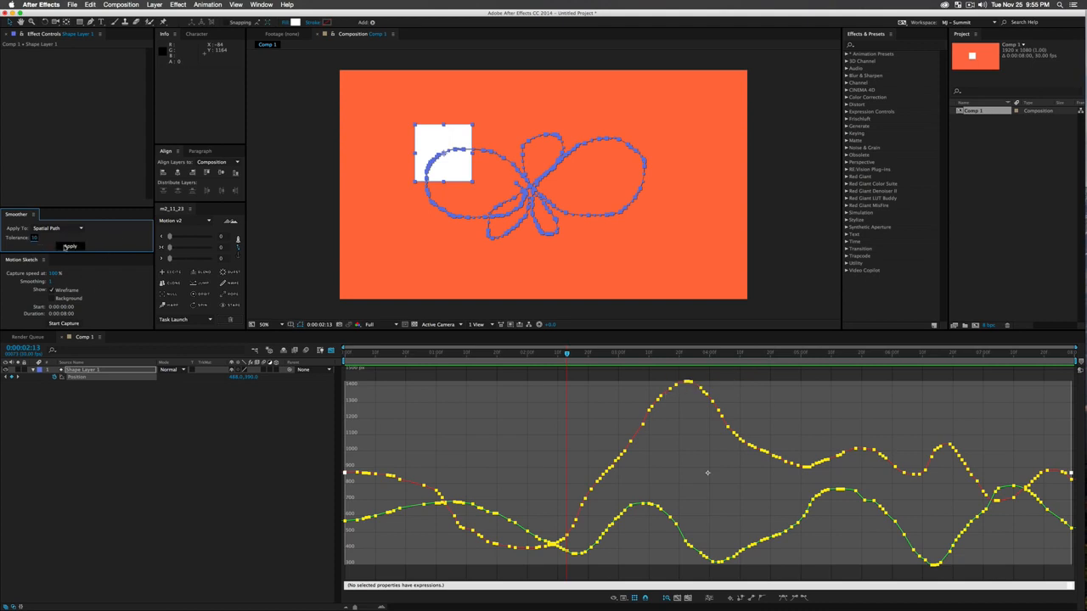
left_click(68, 248)
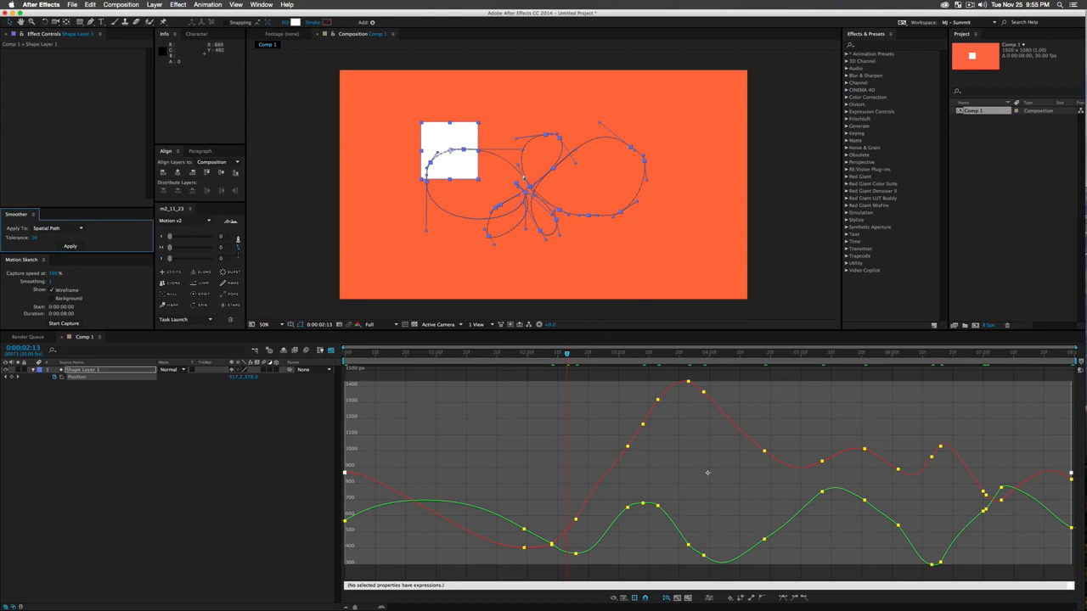
Undo the tolerance 10 smoothing, reapply it to compare the curves, and undo it again
key("super+z")
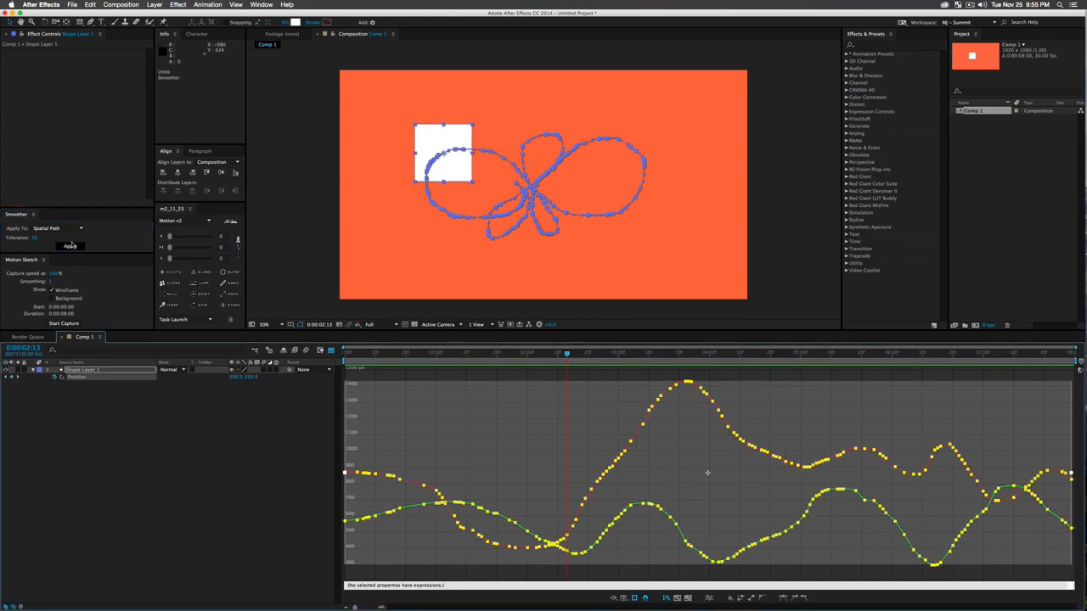
left_click(70, 246)
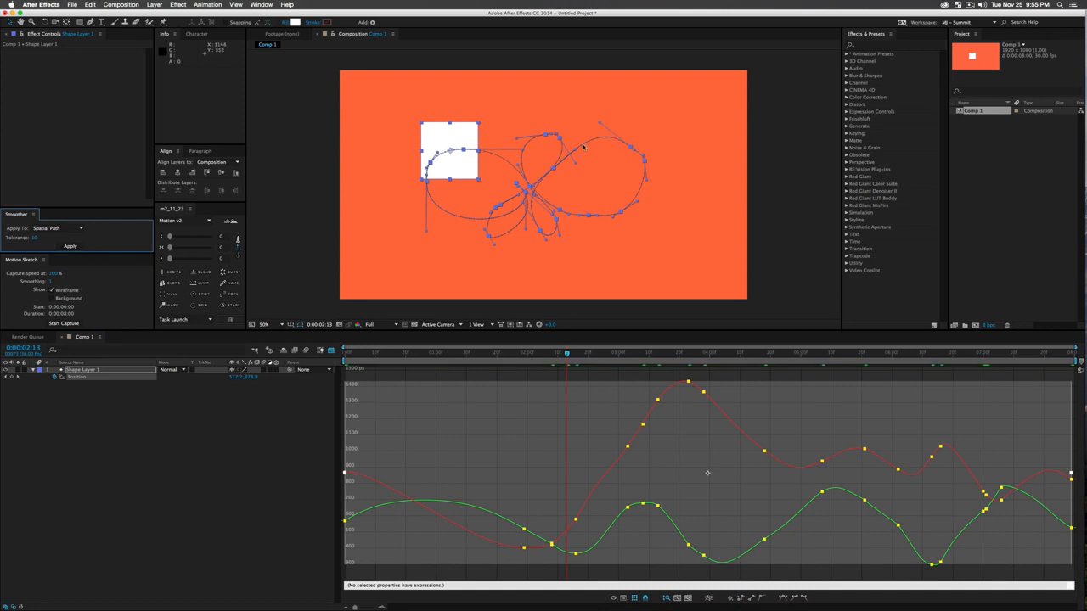
key("super+z")
Try smoothing the Position keyframes with a Smoother tolerance of 1, and undo it
left_click(34, 238)
type("1")
key("Return")
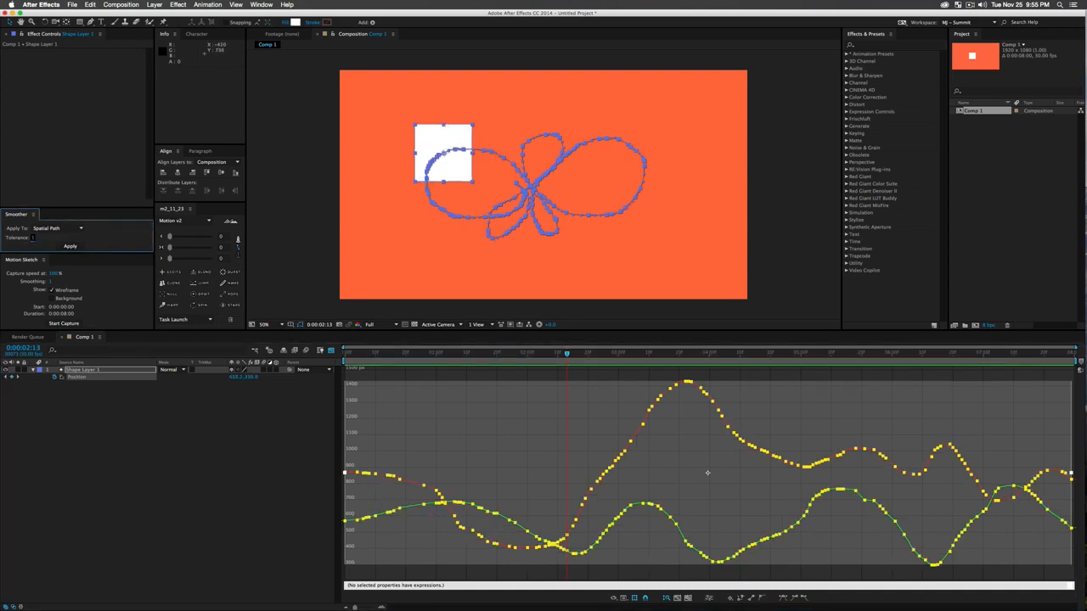
left_click(56, 245)
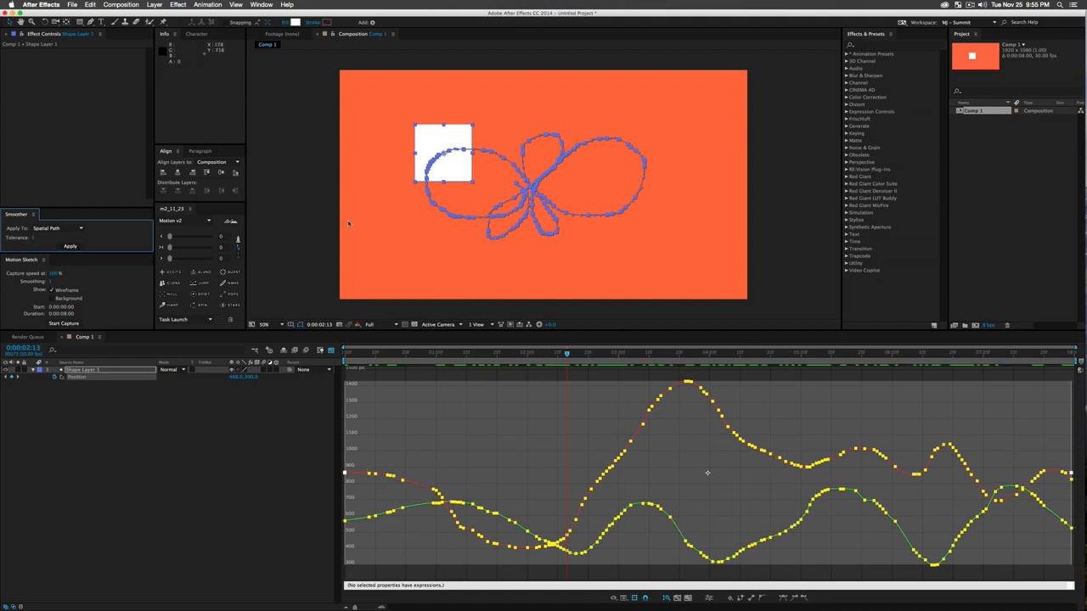
key("super+z")
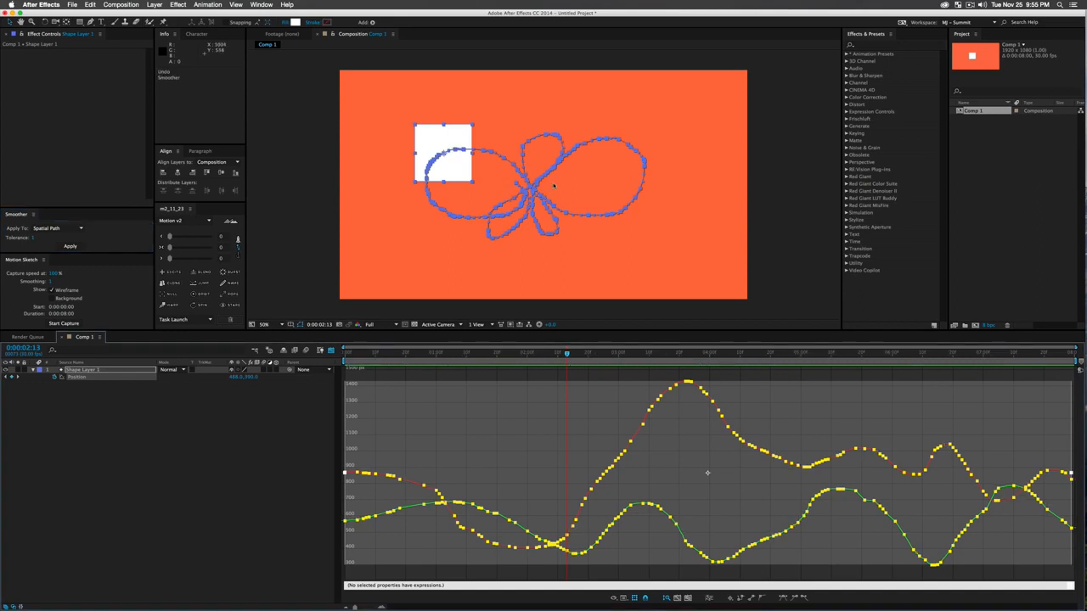
Smooth the Position keyframes with a Smoother tolerance of 20 and preview the motion from the first frame
left_click(32, 238)
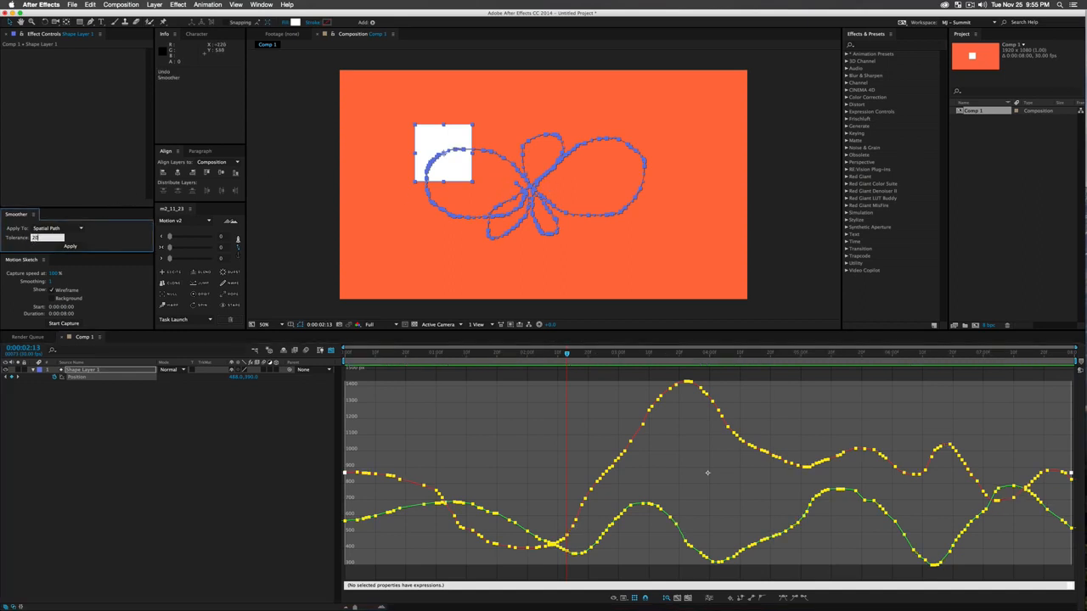
left_click(62, 246)
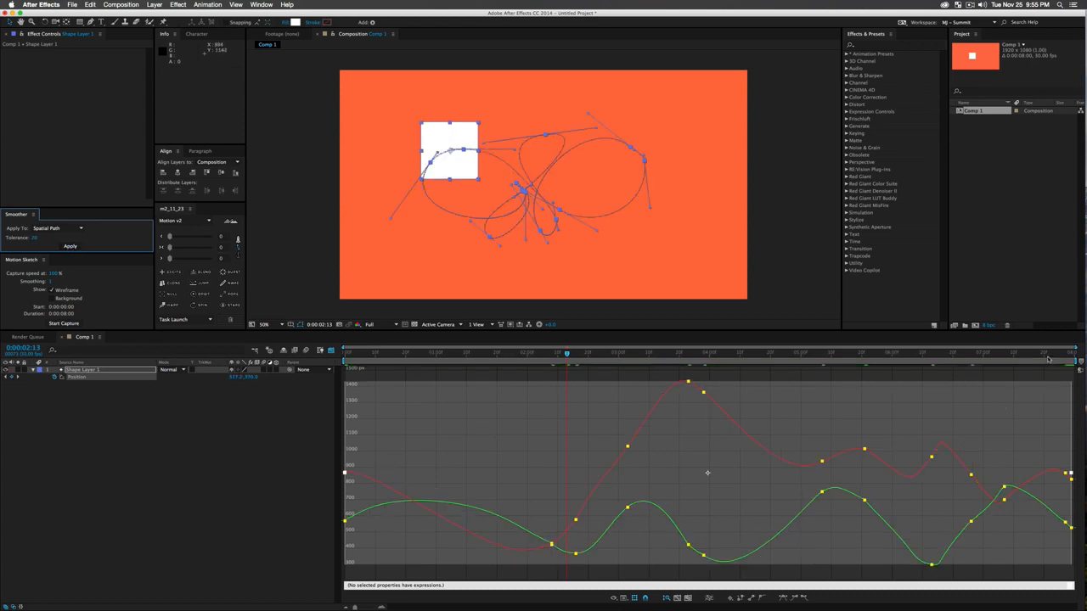
left_click_drag(1046, 354, 344, 354)
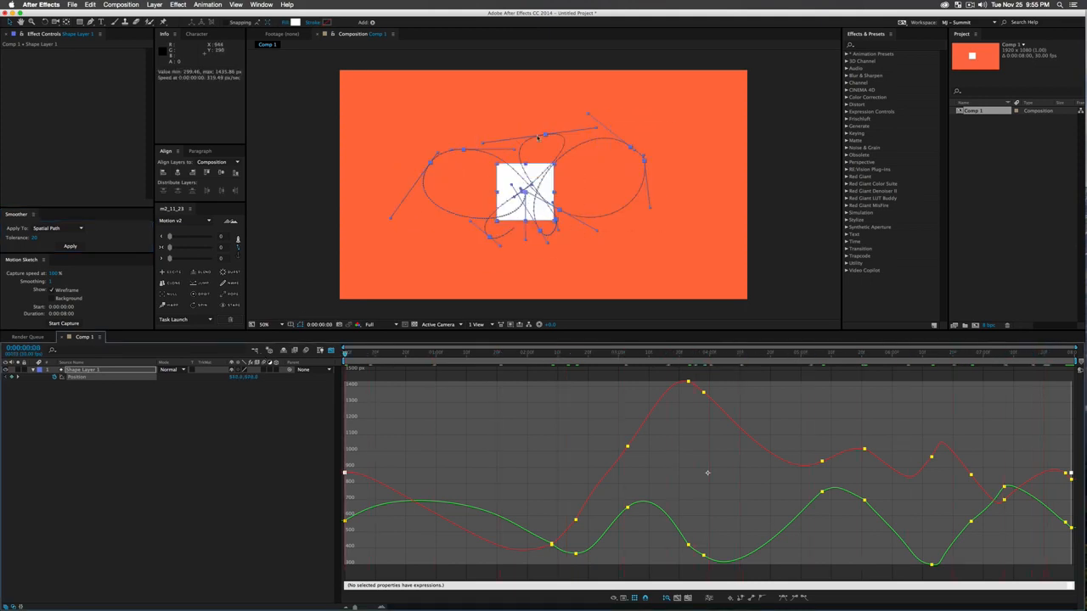
key("space")
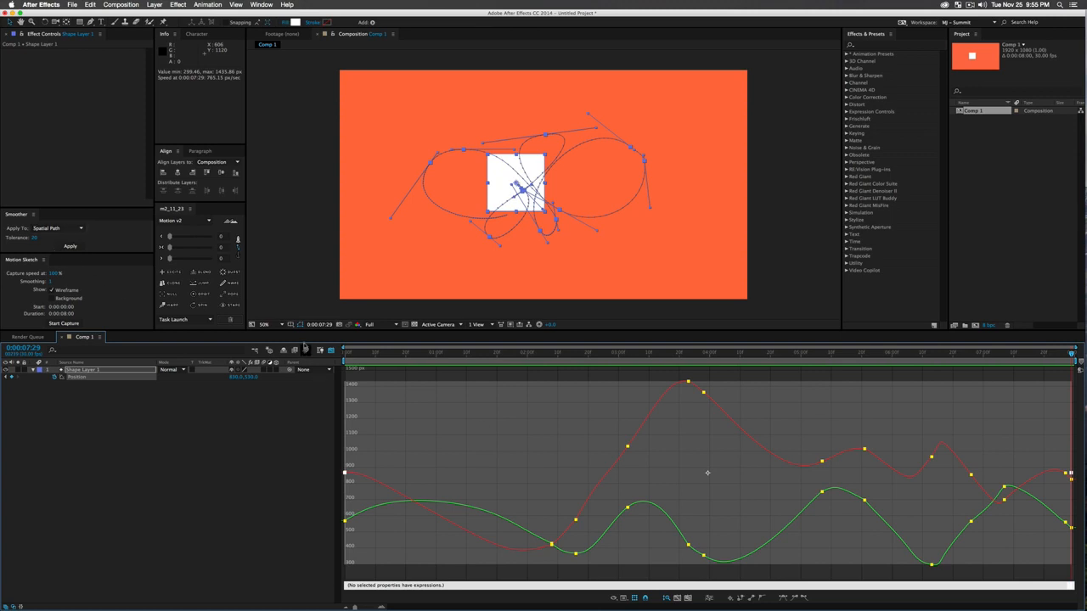
Close the Graph Editor, undo the tolerance 20 smoothing, and deselect the layer
left_click(332, 350)
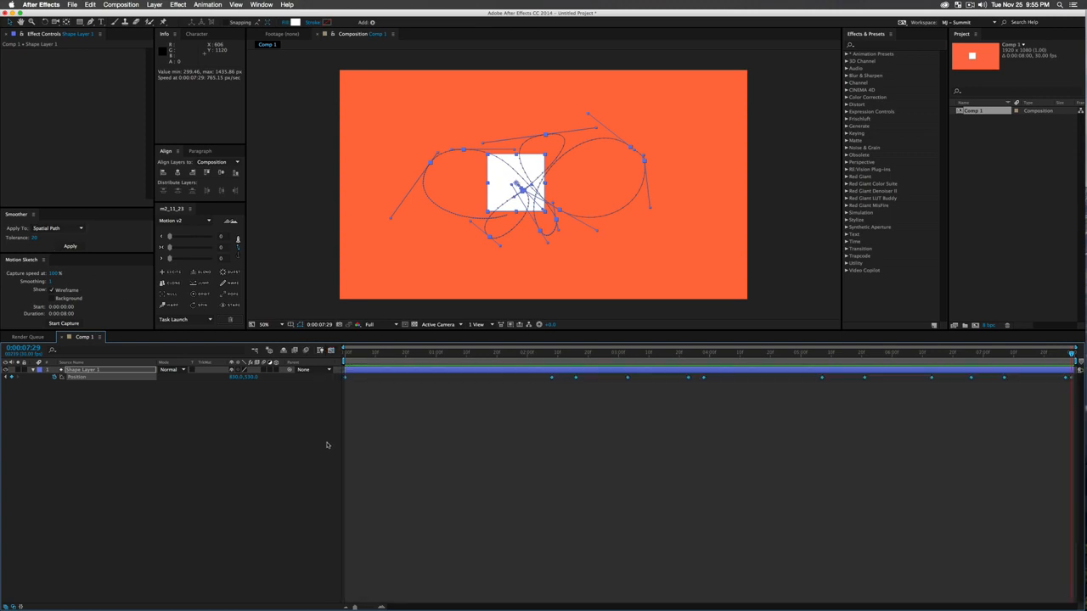
key("super+z")
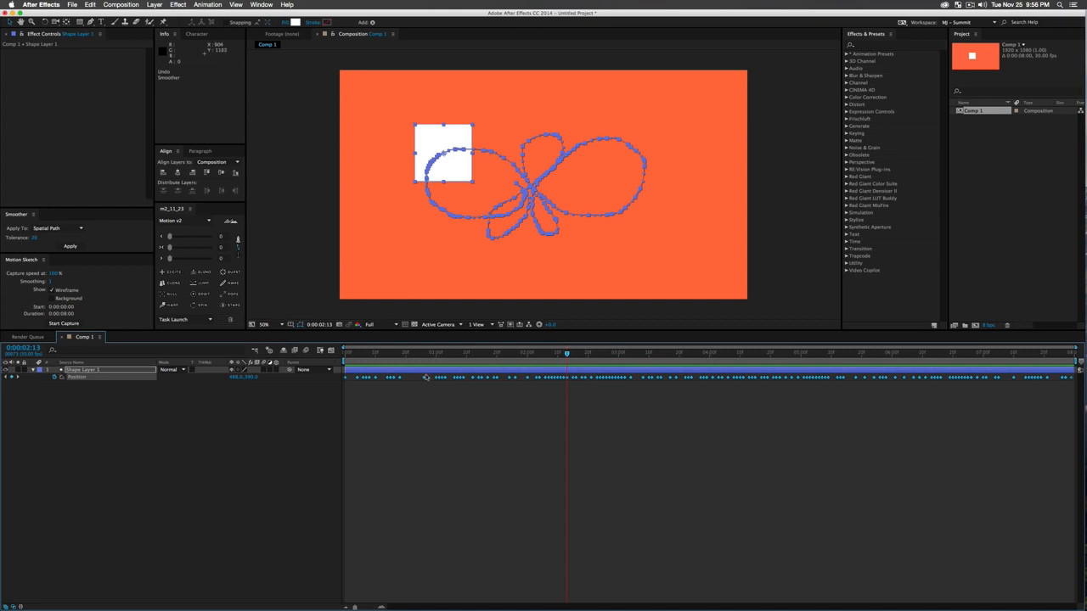
left_click(312, 291)
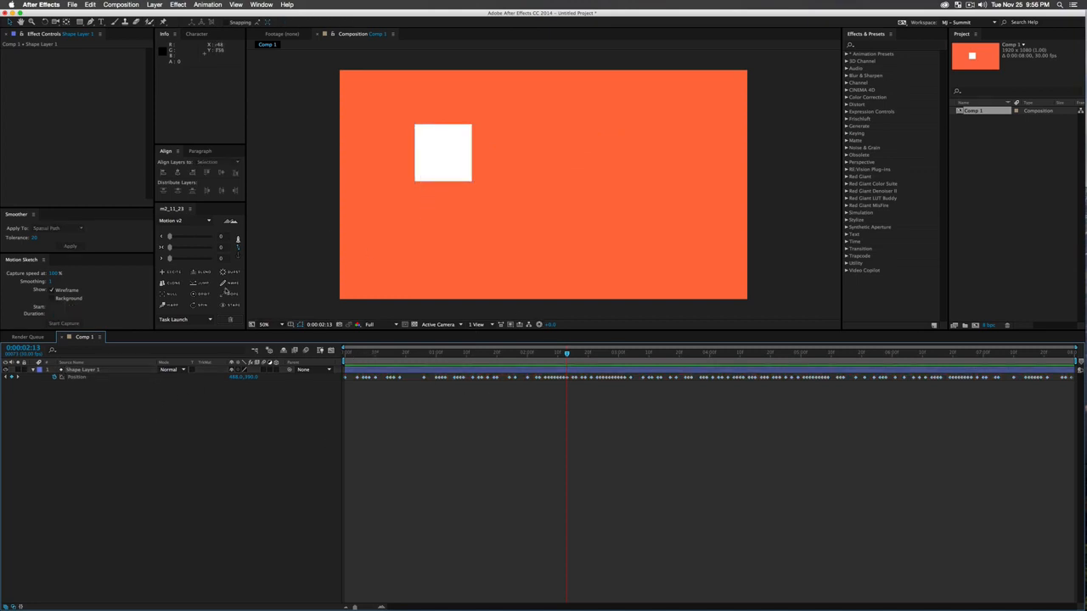
Duplicate Shape Layer 1, remove the copy's Position keyframes, and move the copy 830 px to the right
left_click(82, 375)
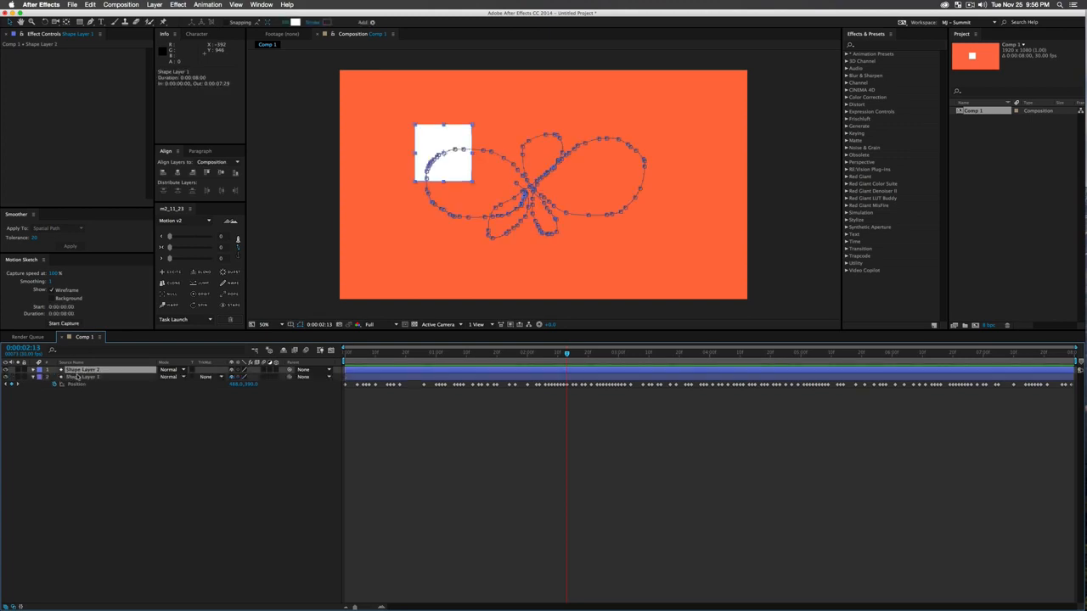
key("ctrl+d")
left_click(75, 377)
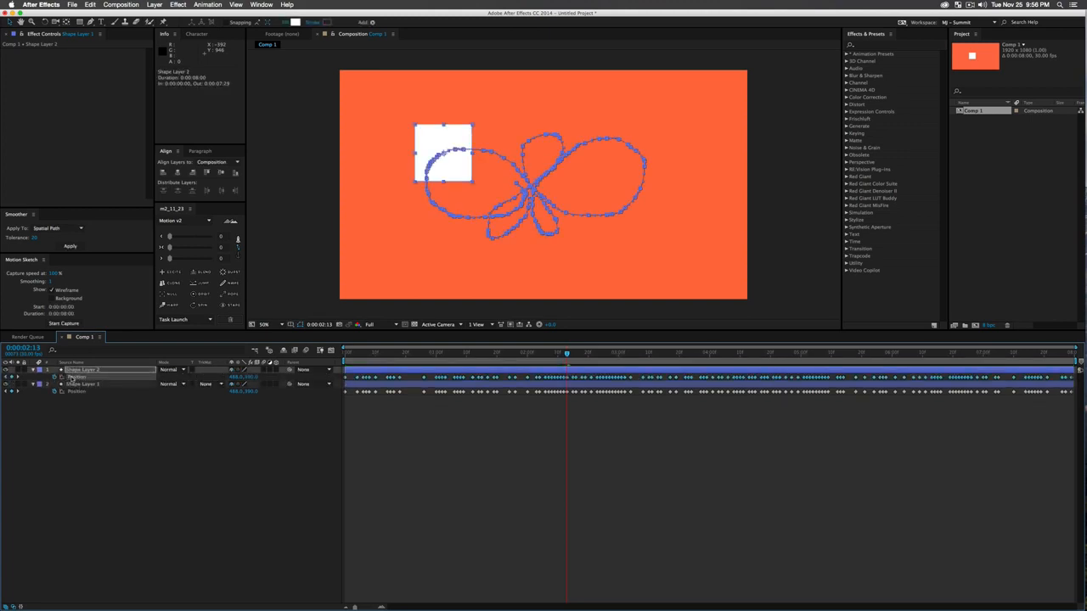
left_click(55, 377)
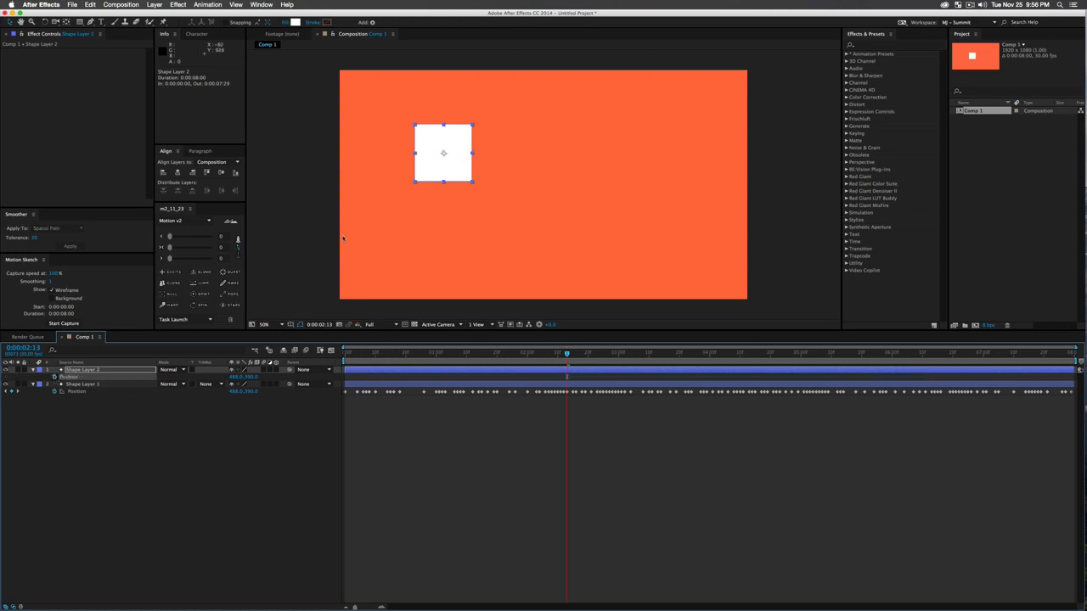
left_click_drag(450, 156, 629, 155)
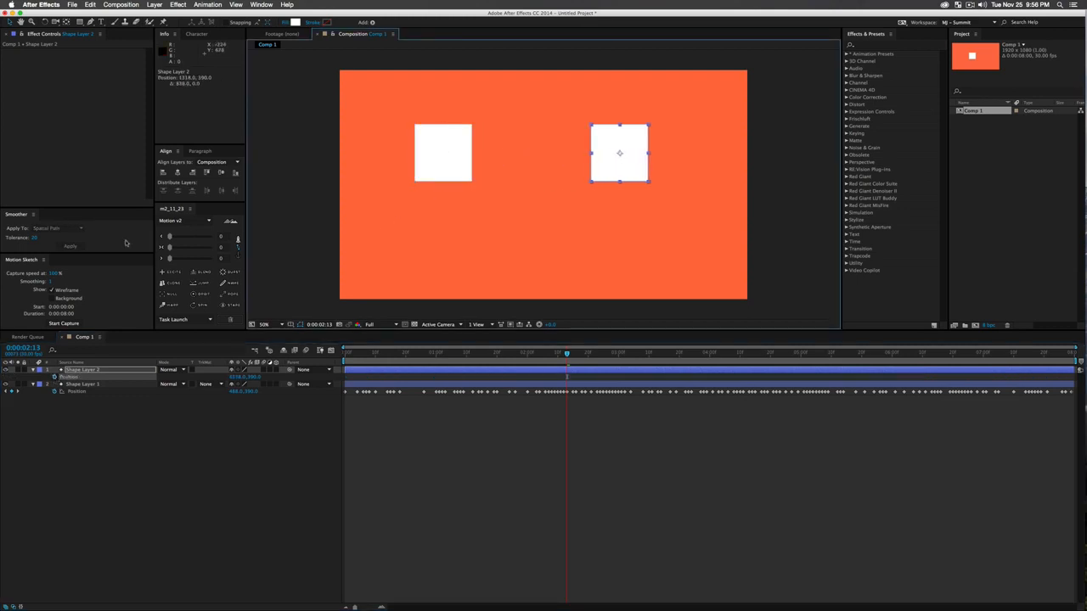
Set Motion Sketch's capture speed to 50% and increase its smoothing
left_click(54, 273)
type("1")
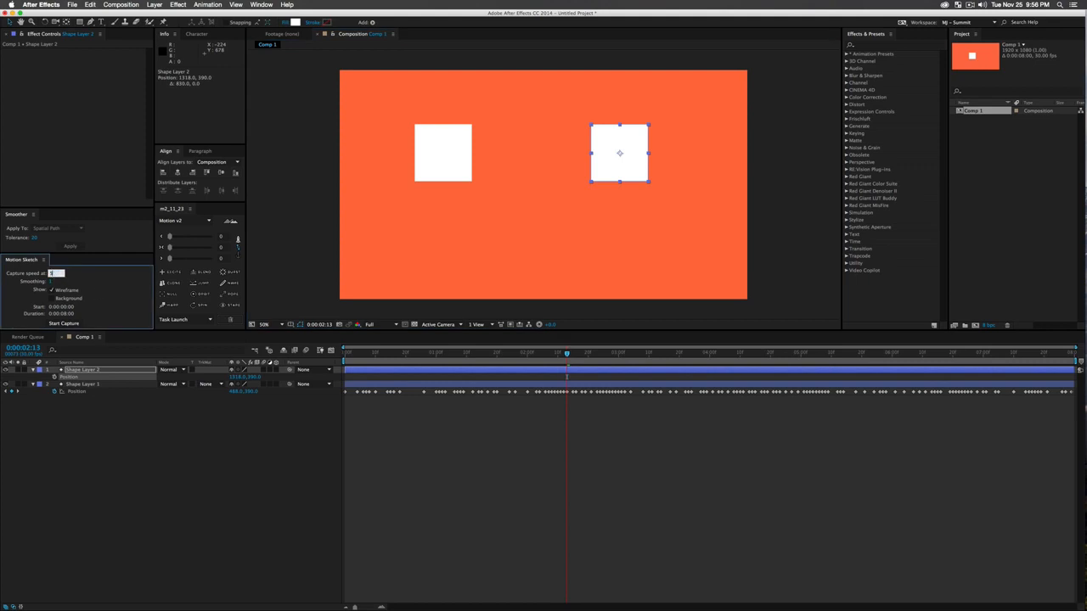
type("0")
key("Return")
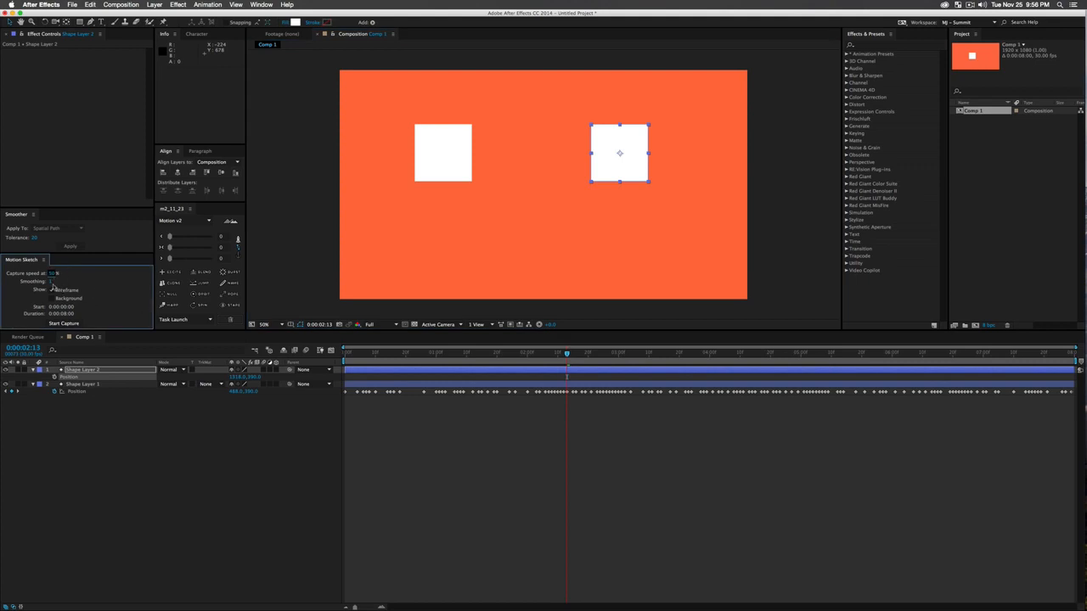
left_click(51, 289)
Record a freehand looping motion path across the frame for Shape Layer 2 with Motion Sketch, starting at the first frame
key("Home")
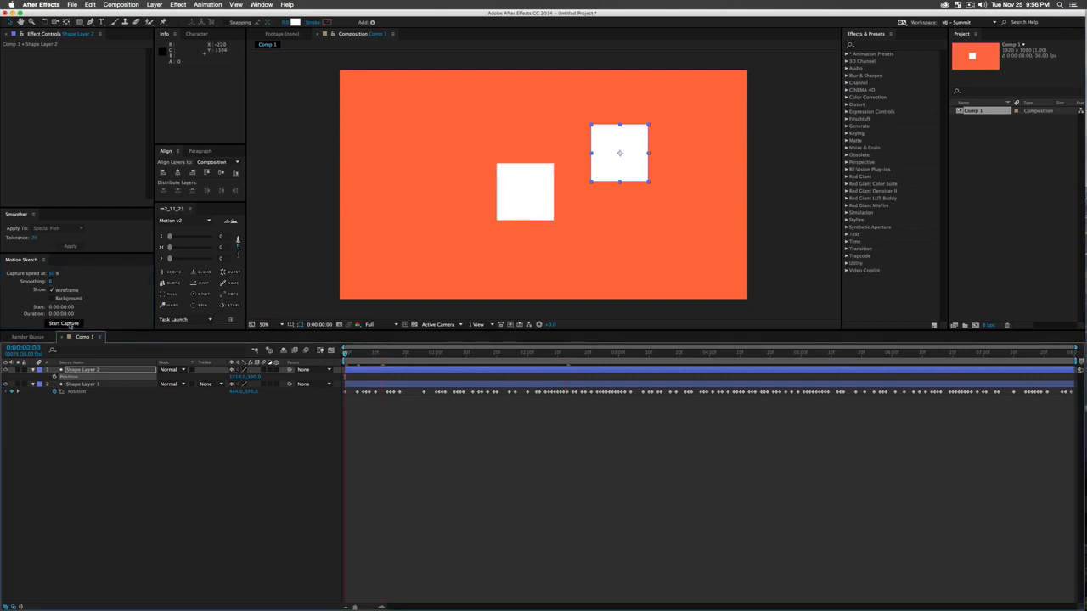
left_click(68, 325)
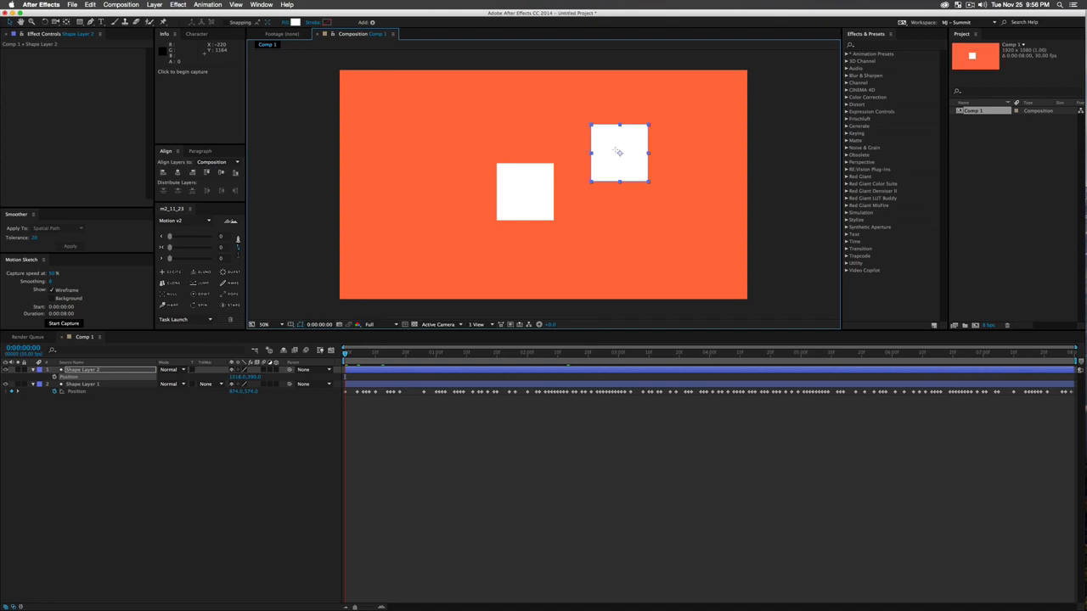
mouse_move(618, 146)
left_mouse_down()
mouse_move(633, 192)
mouse_move(564, 210)
mouse_move(523, 197)
mouse_move(484, 131)
mouse_move(451, 112)
mouse_move(433, 118)
mouse_move(398, 171)
mouse_move(410, 232)
mouse_move(475, 212)
mouse_move(610, 133)
mouse_move(679, 178)
mouse_move(658, 242)
mouse_move(581, 224)
mouse_move(541, 149)
mouse_move(526, 164)
mouse_move(530, 247)
left_mouse_up()
mouse_move(483, 166)
left_mouse_down()
mouse_move(535, 132)
mouse_move(597, 143)
left_mouse_up()
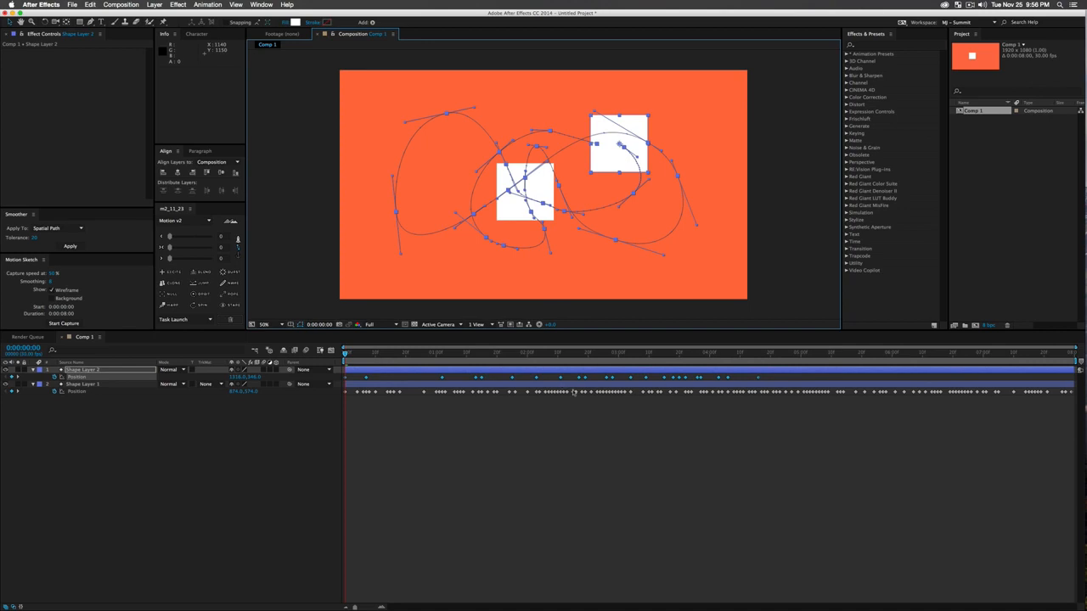
Preview the captured motion from the first frame and delete Shape Layer 2
left_click_drag(757, 354, 333, 361)
key("space")
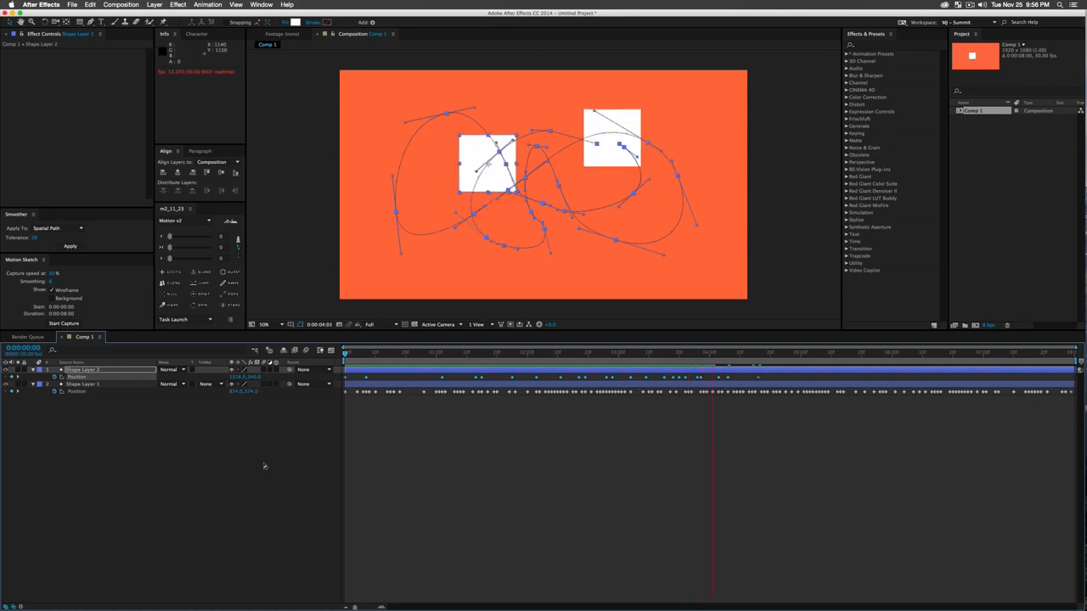
key("space")
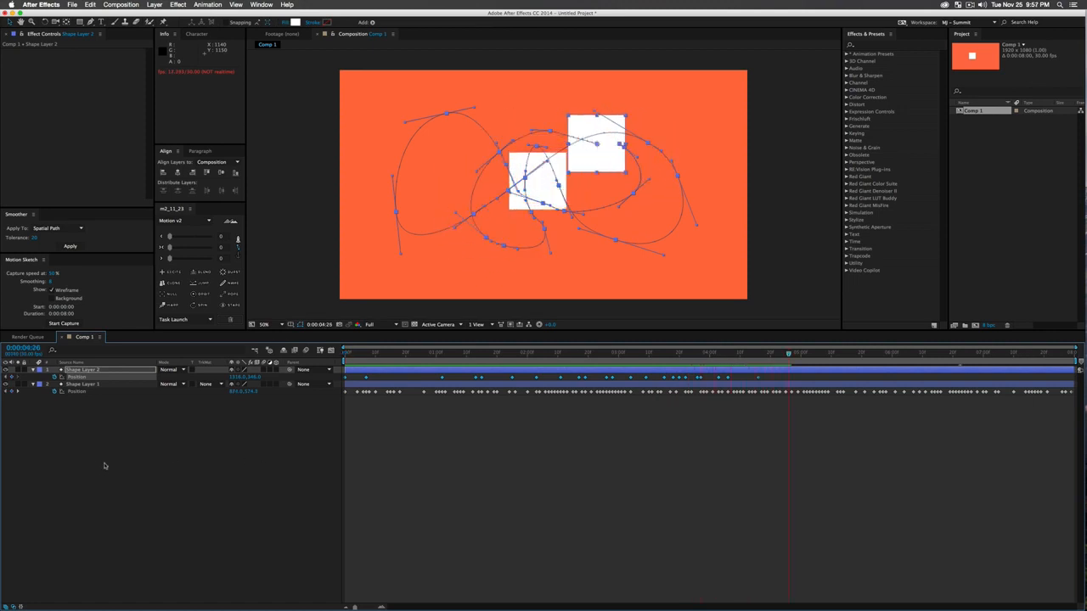
left_click(90, 376)
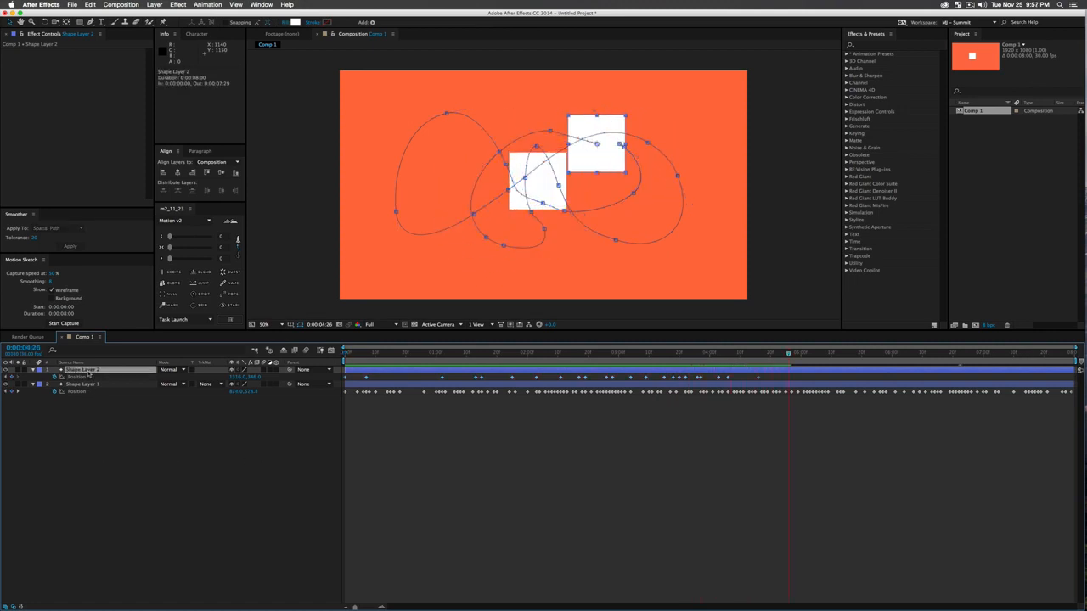
key("Delete")
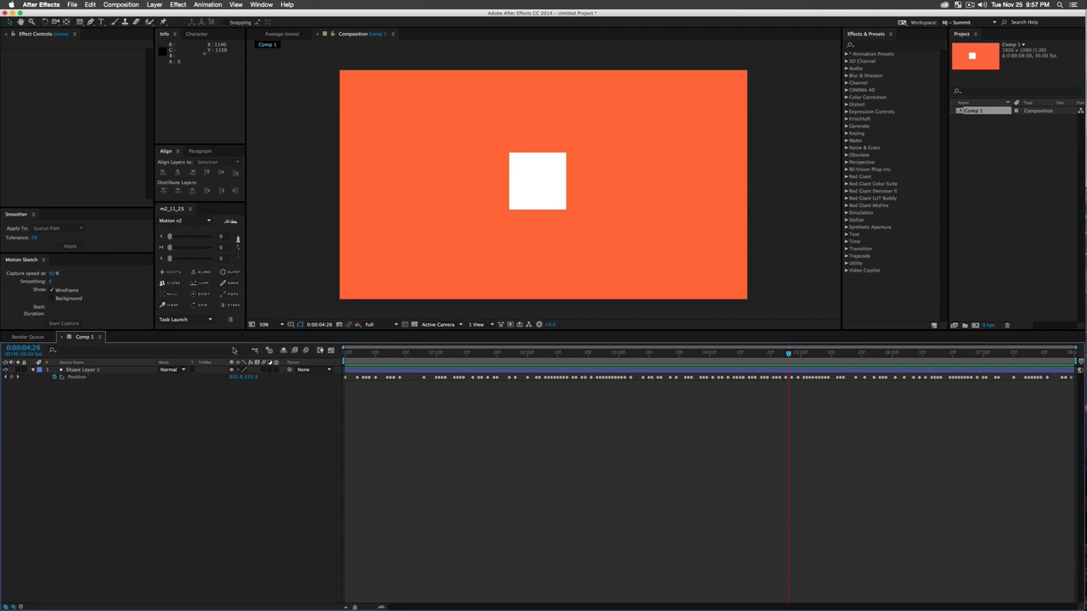
Smooth all of Shape Layer 1's Position keyframes along the Spatial Path at tolerance 20, and scrub to about 3:03 to check
left_click(83, 376)
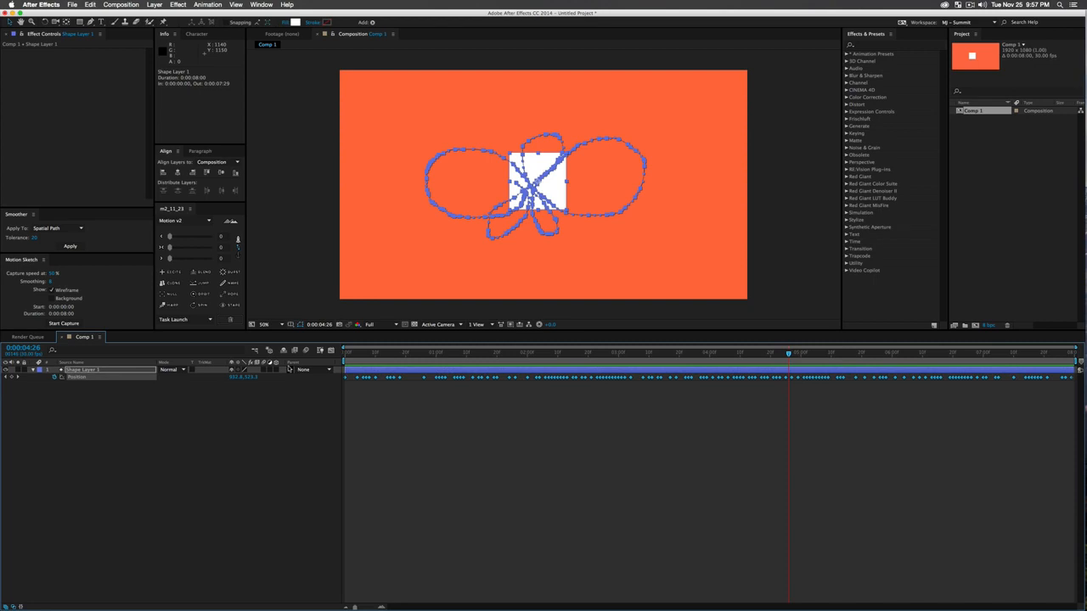
left_click(70, 245)
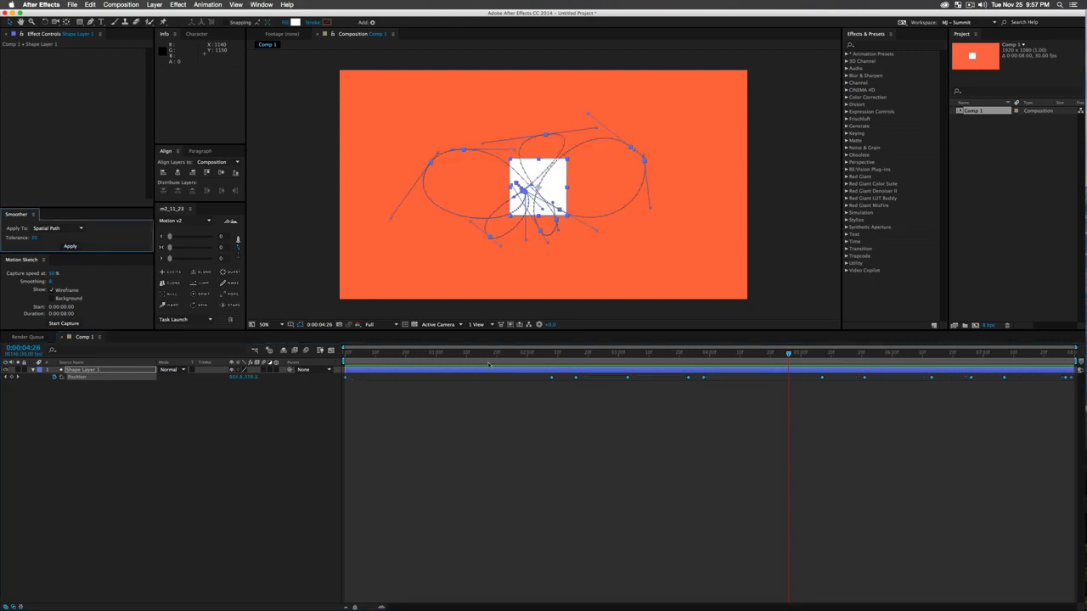
left_click_drag(488, 359, 629, 373)
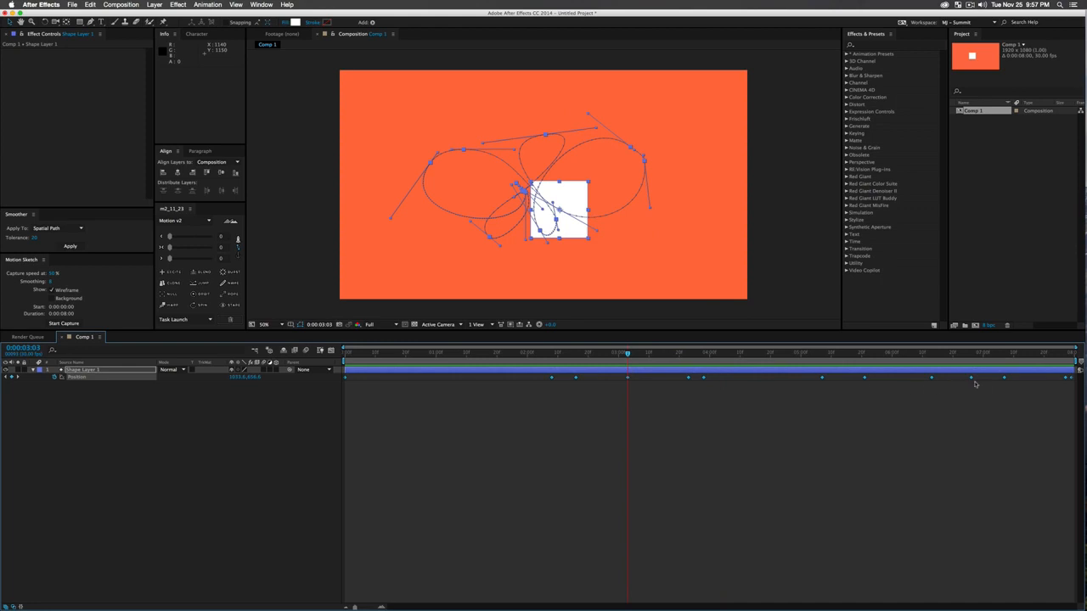
Set the smoothed Position keyframes' temporal interpolation to Auto Bezier and preview the motion from the start
right_click(576, 378)
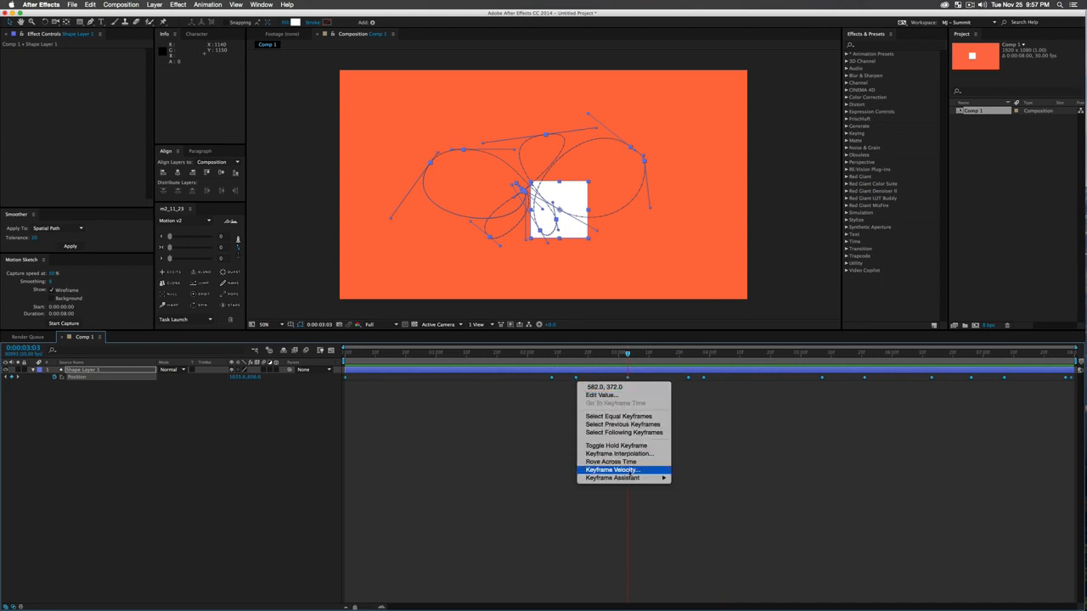
left_click(618, 453)
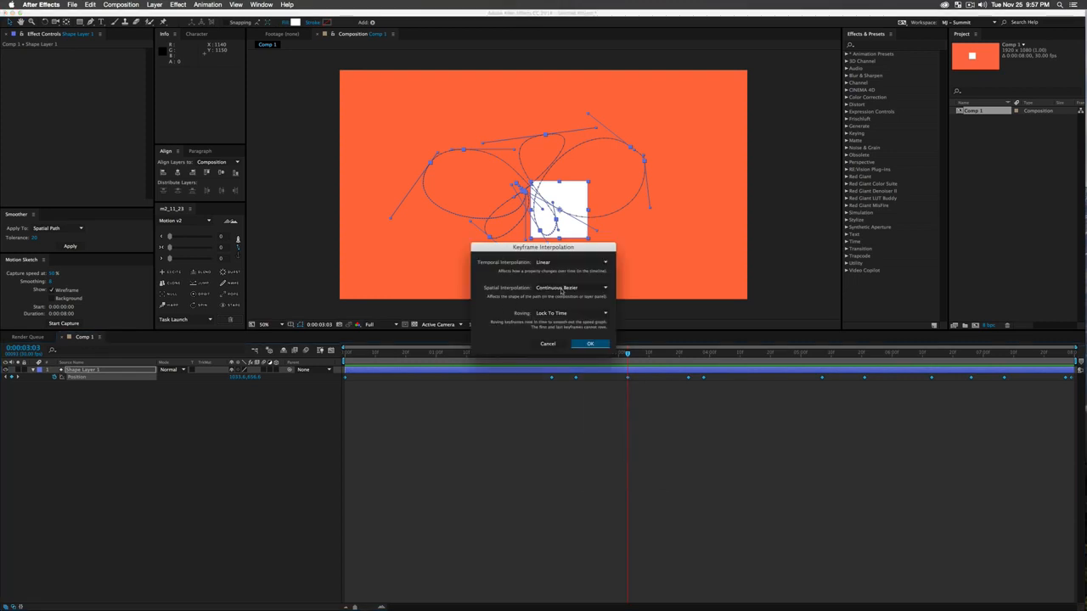
left_click(560, 263)
left_click(558, 307)
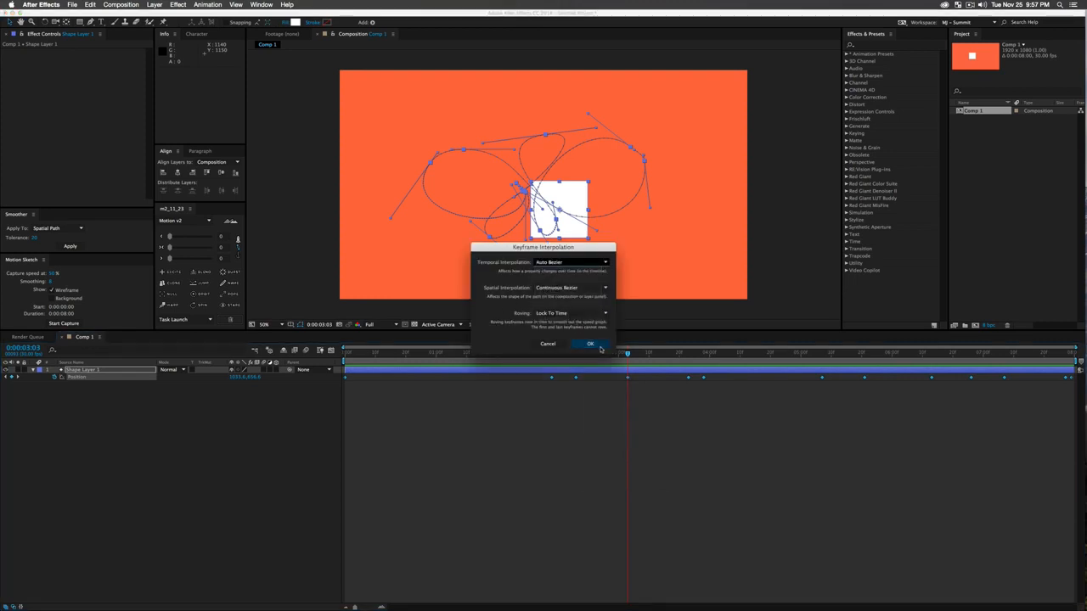
left_click(598, 345)
left_click(354, 354)
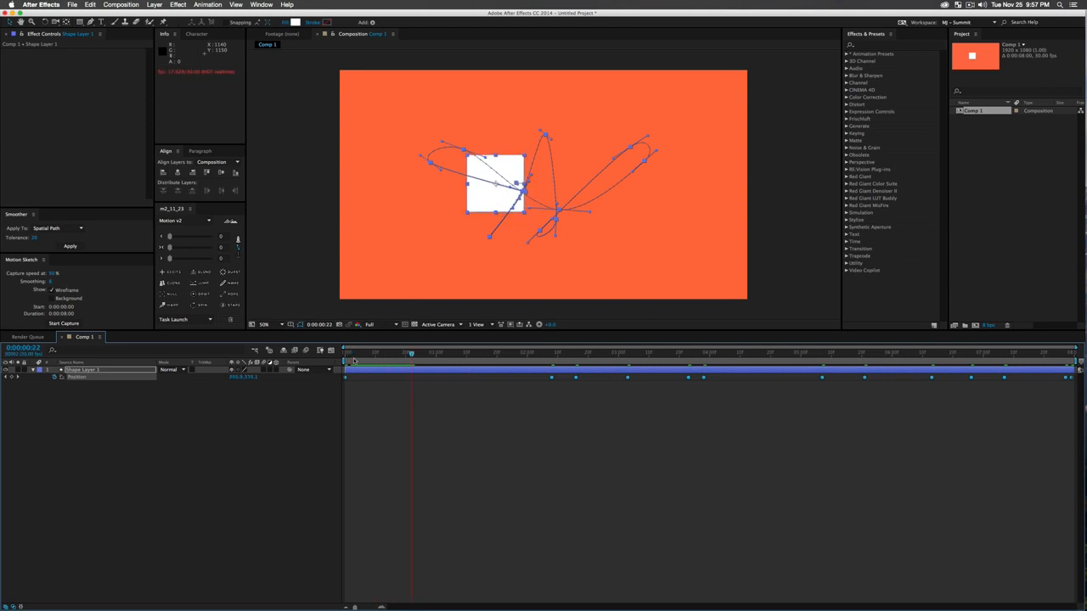
Undo the interpolation change and the Smoother pass, and add the expression smooth(.6, 25) to Shape Layer 1's Position
key("super+z")
key("super+z")
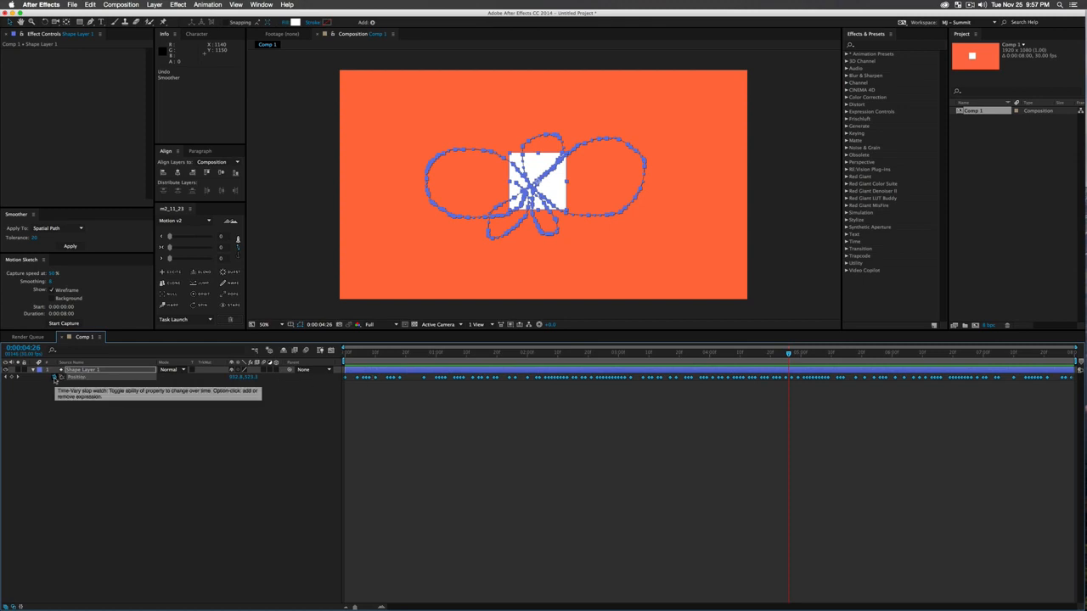
left_click(54, 378, "alt")
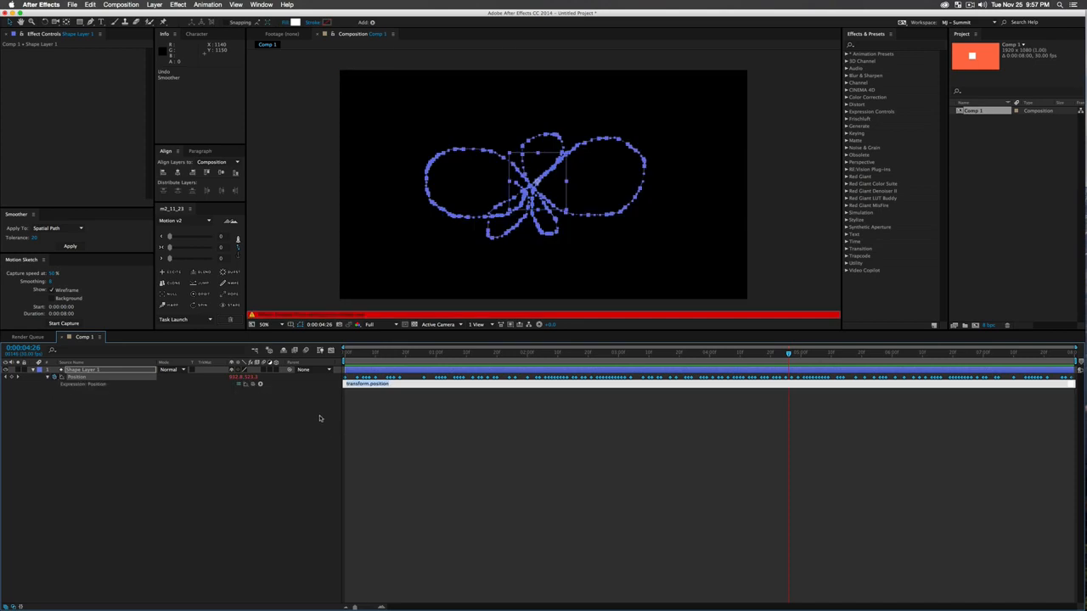
type("smo")
type("24")
left_click(263, 419)
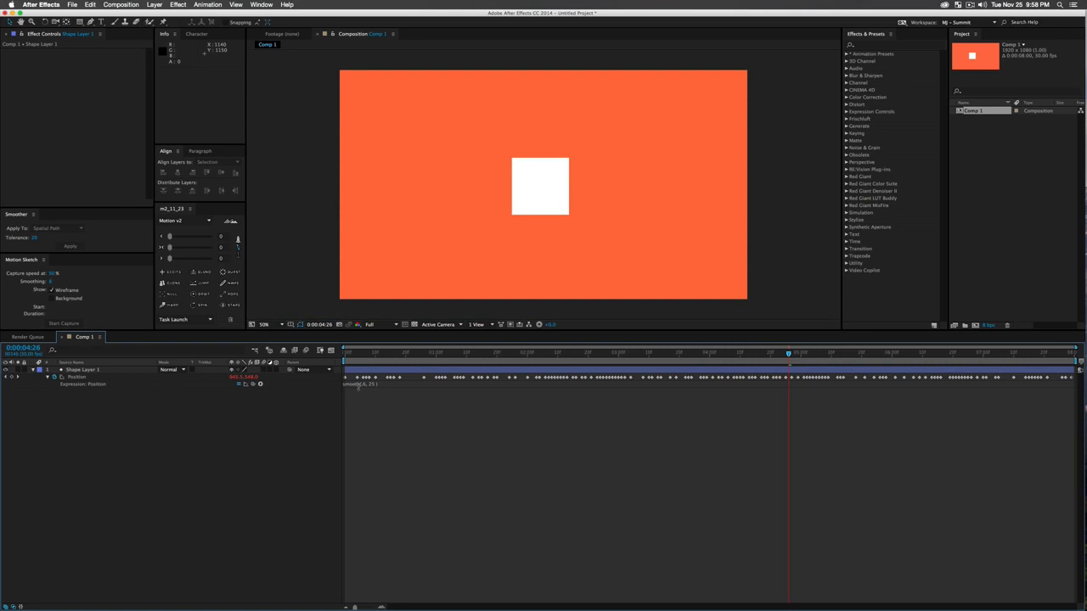
Compare the original and smoothed paths by toggling Position's post-expression graph, leave it shown, and preview from near the start
left_click(124, 379)
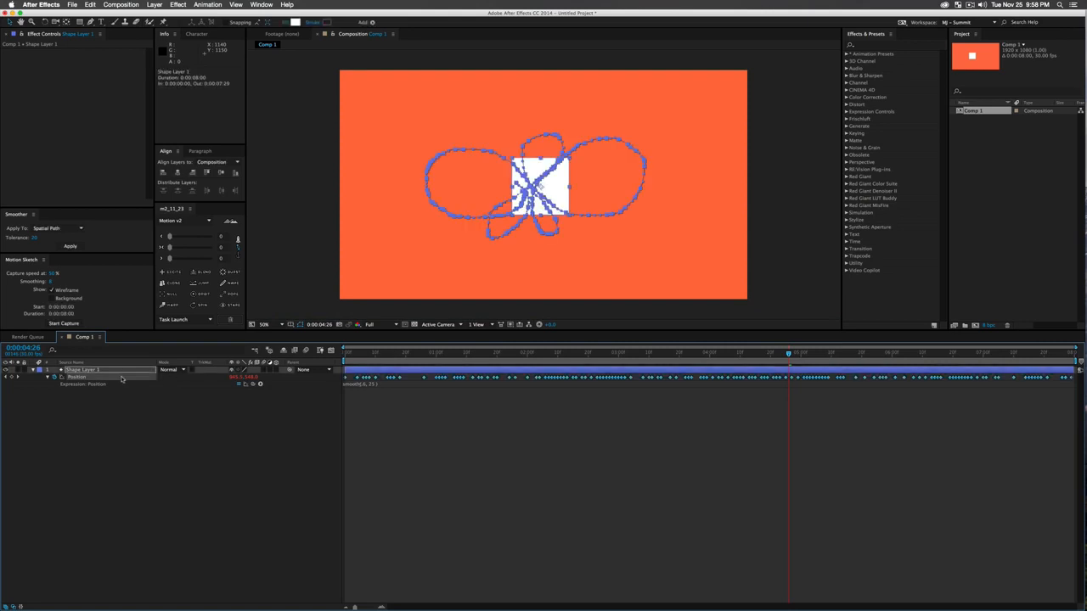
left_click(246, 387)
left_click(246, 386)
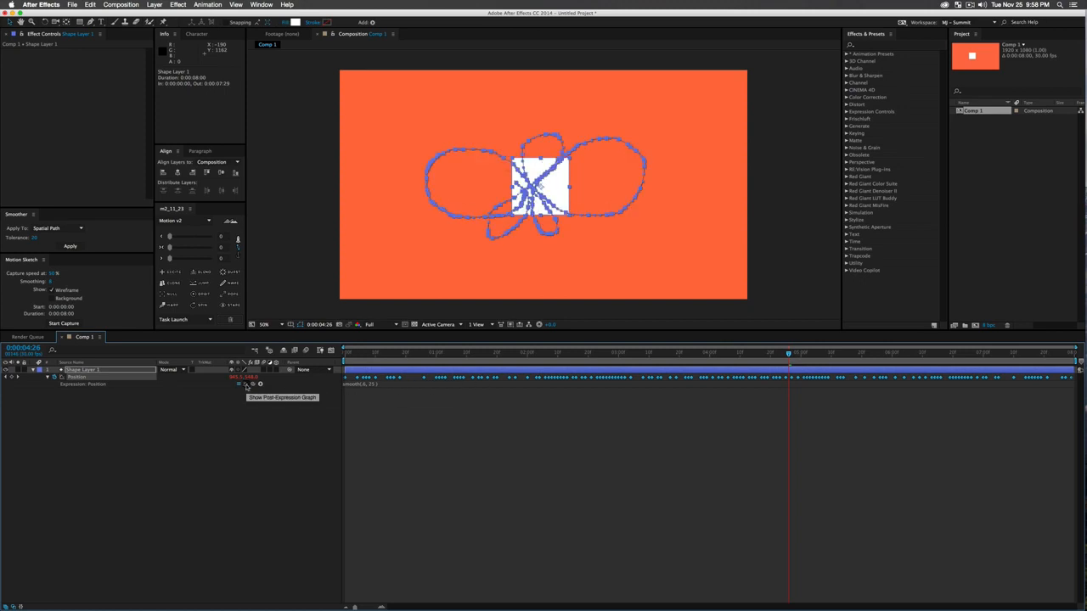
left_click(246, 386)
left_click(246, 387)
left_click(246, 386)
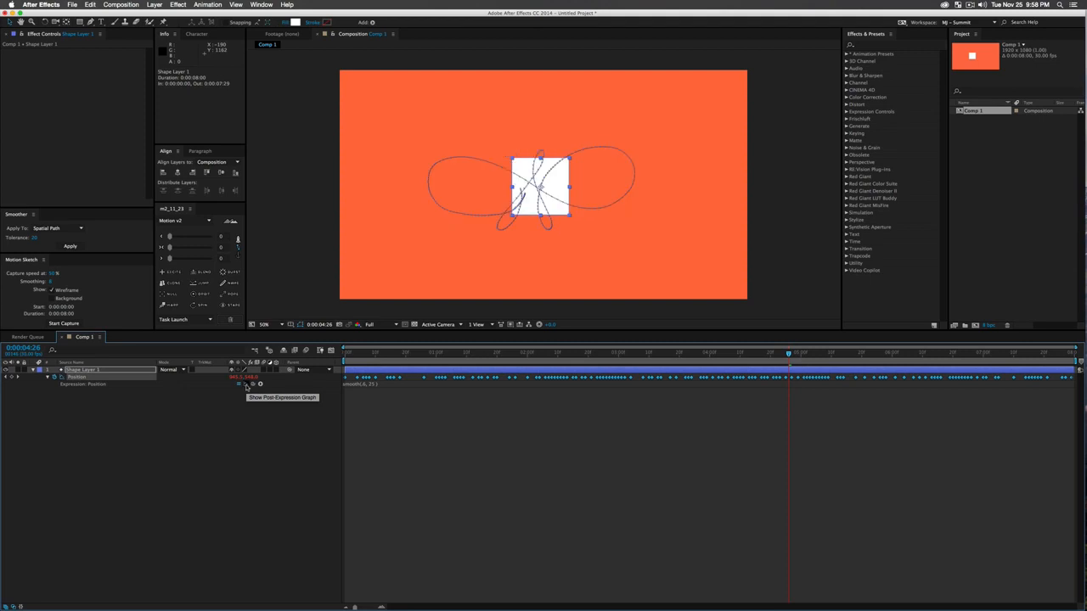
left_click(247, 386)
left_click(246, 386)
left_click(247, 386)
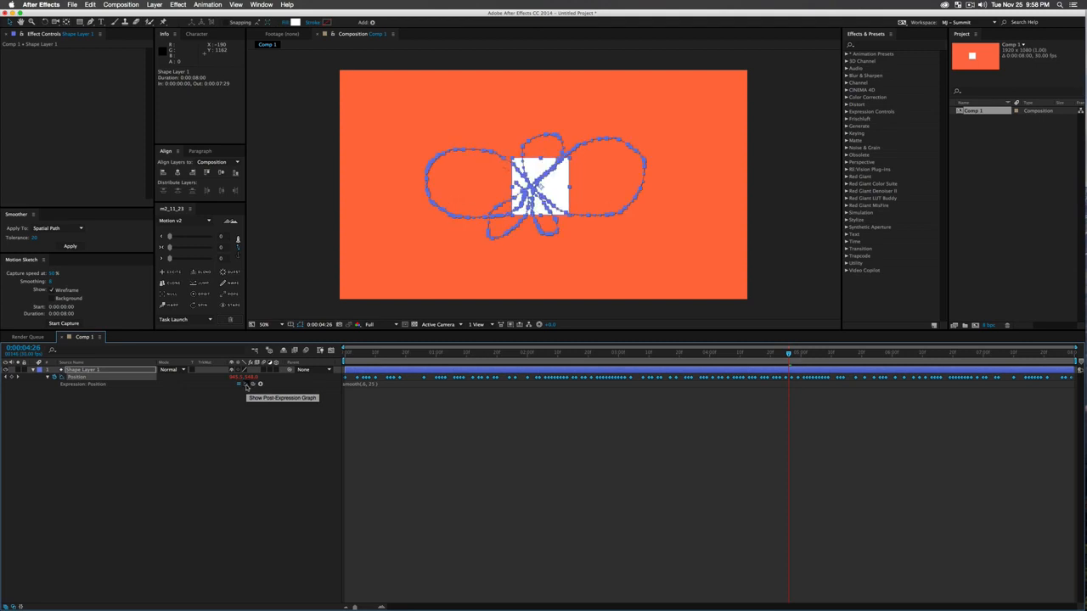
left_click(246, 387)
left_click(349, 361)
key("space")
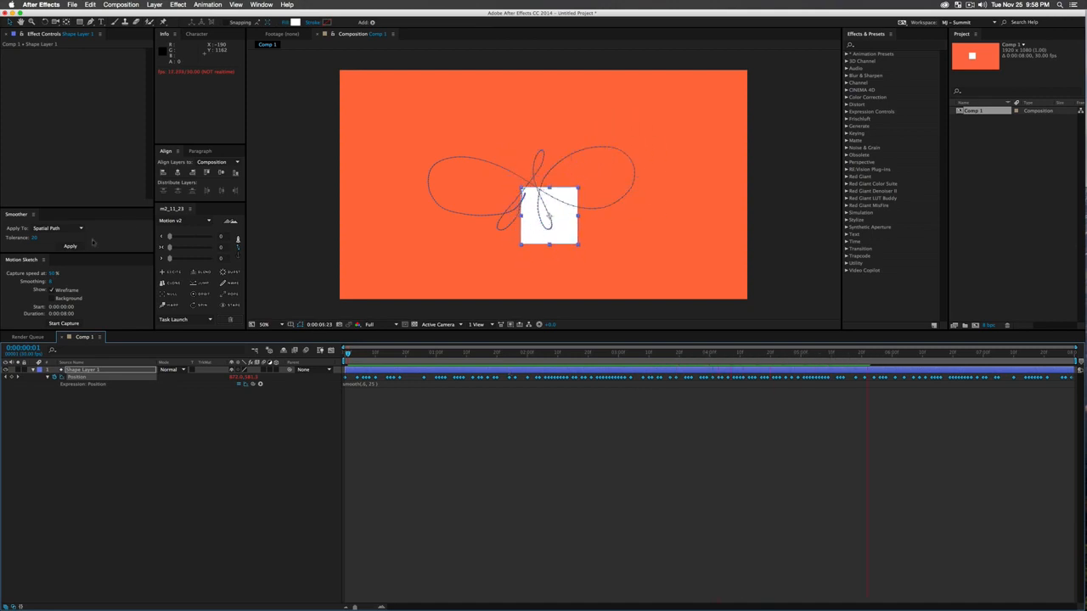
Show Position's curves in the Graph Editor, enlarge the expression field, and check the Show Expression Editor option
left_click(331, 350)
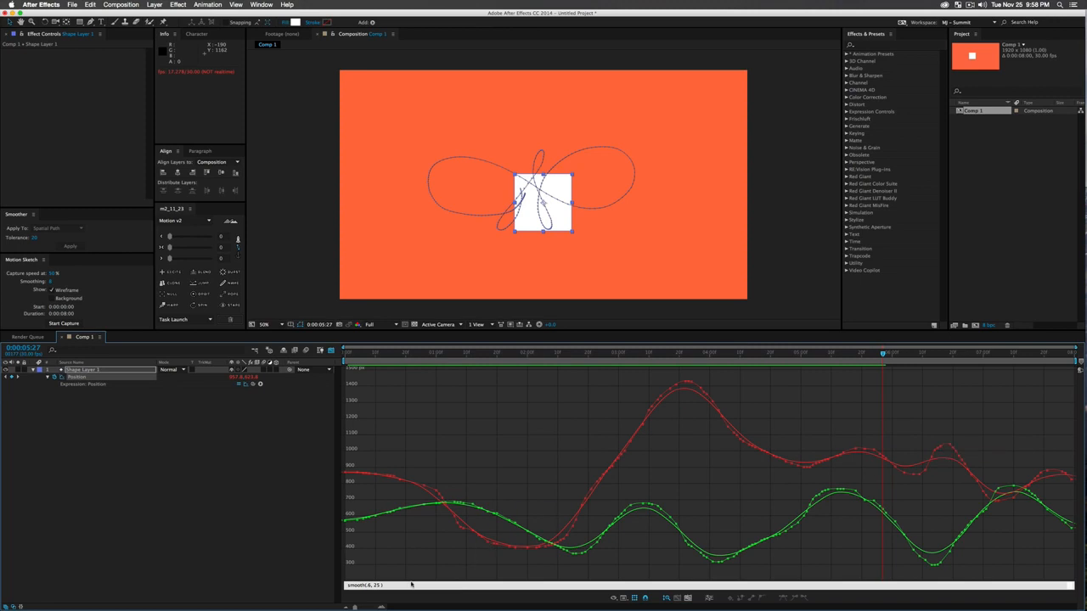
left_click_drag(411, 581, 410, 569)
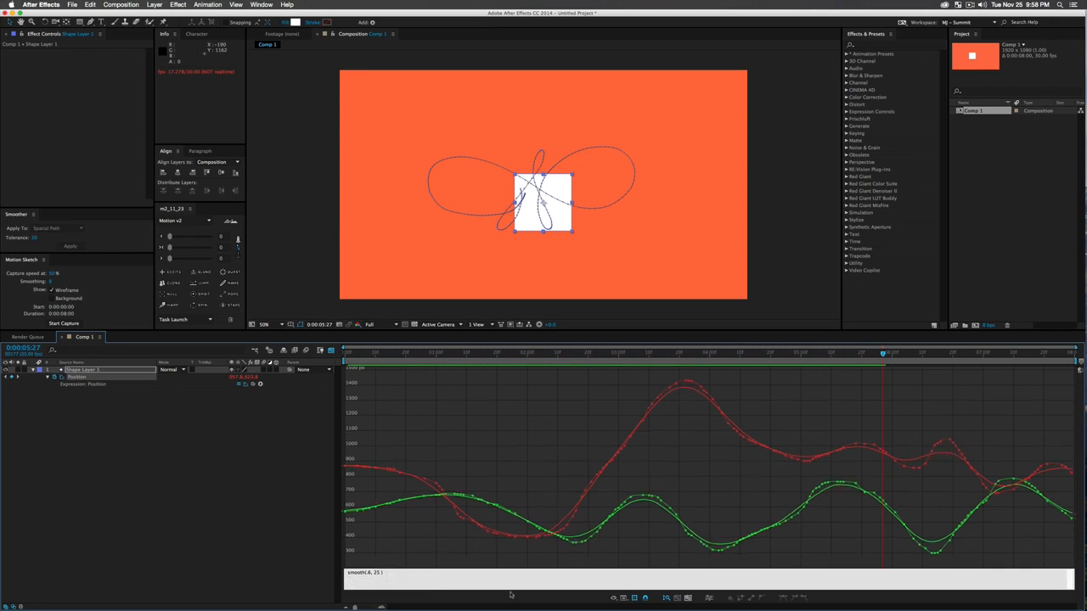
left_click(622, 597)
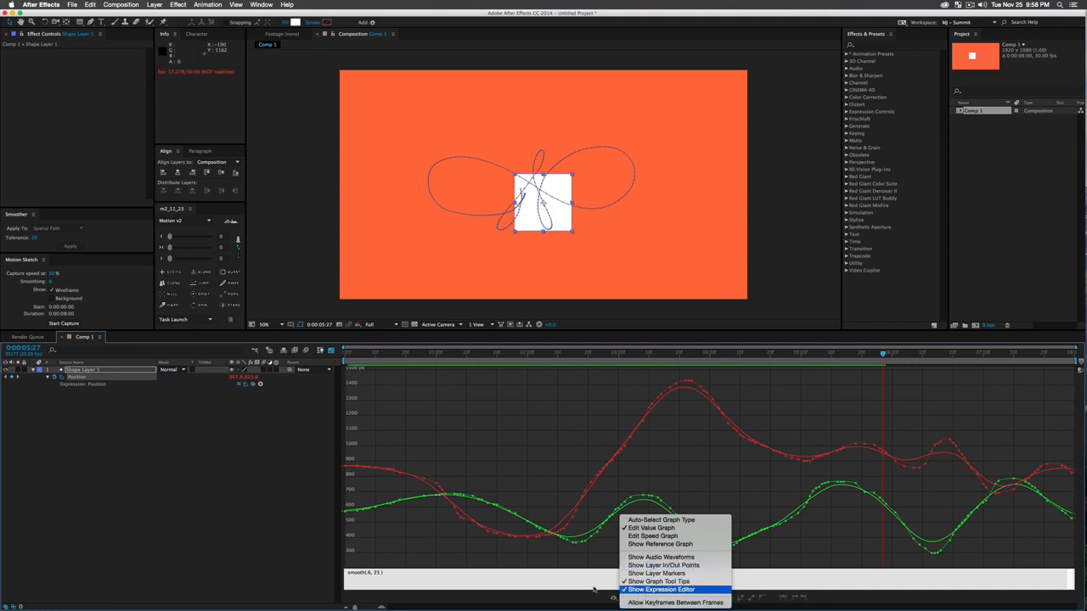
Try 43 samples and a larger width in Position's smooth expression, and undo the edits
left_click(441, 574)
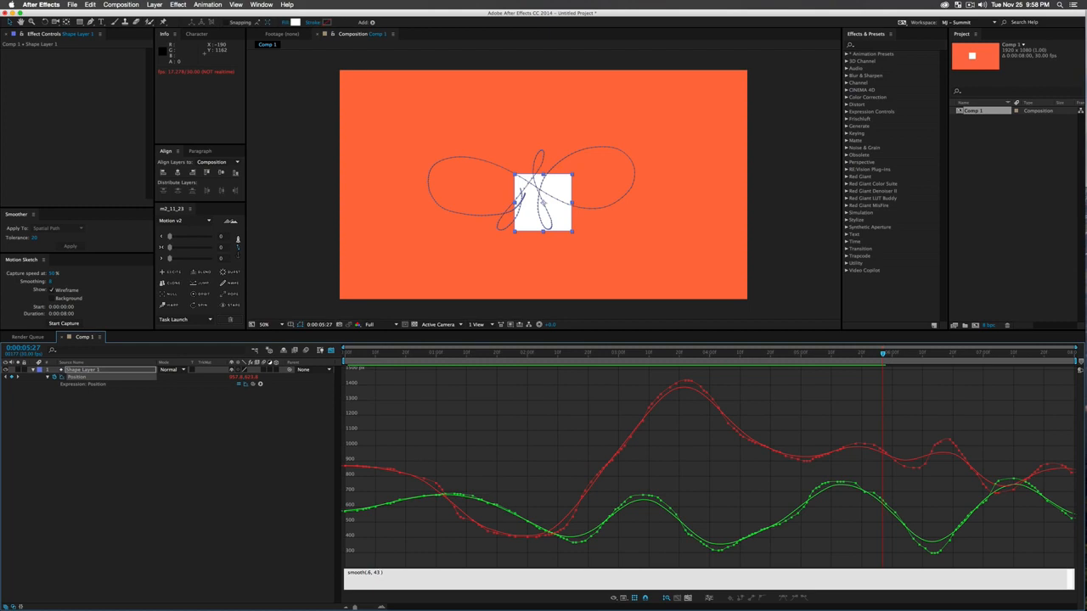
left_click(218, 483)
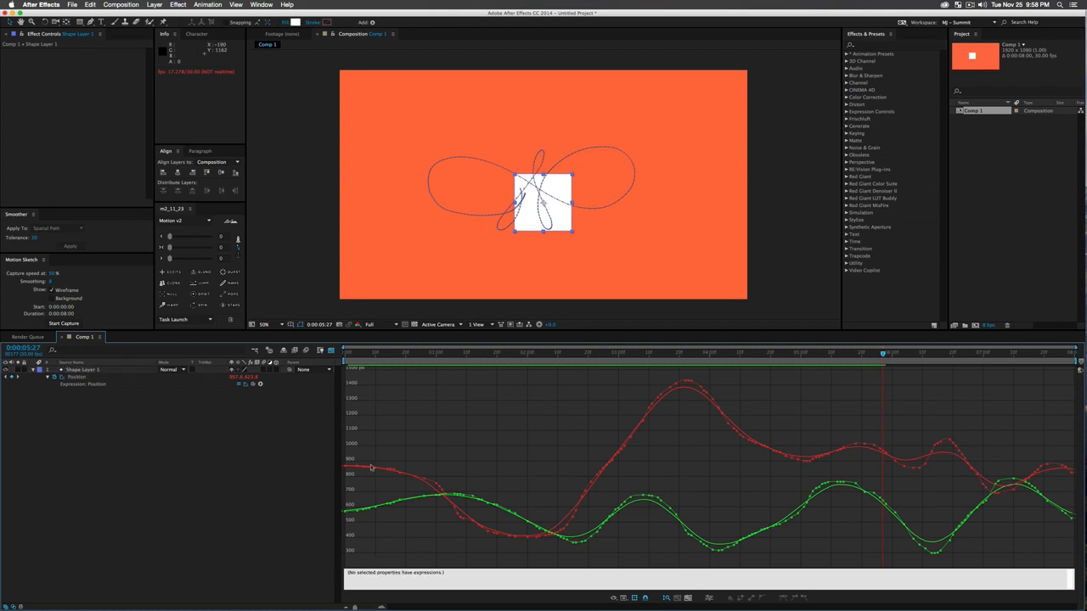
left_click(115, 379)
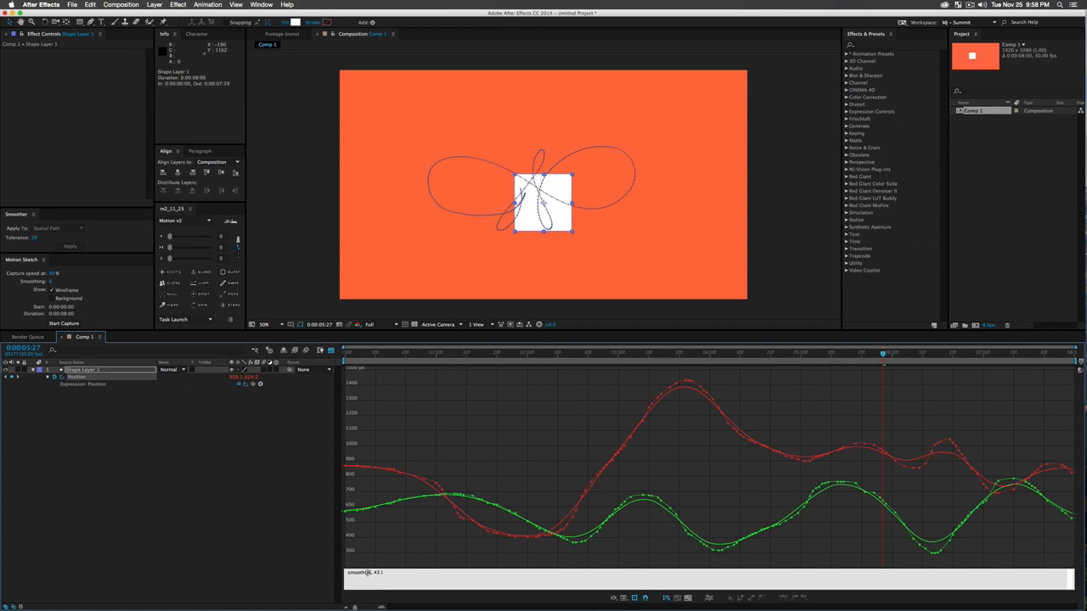
key("BackSpace")
key("BackSpace")
left_click(271, 537)
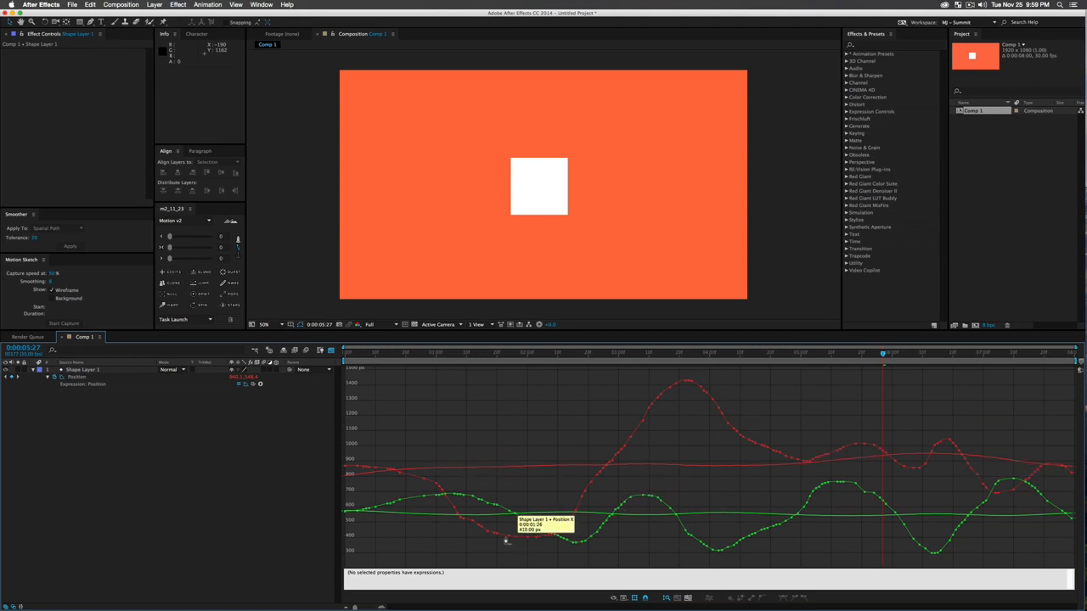
key("super+z")
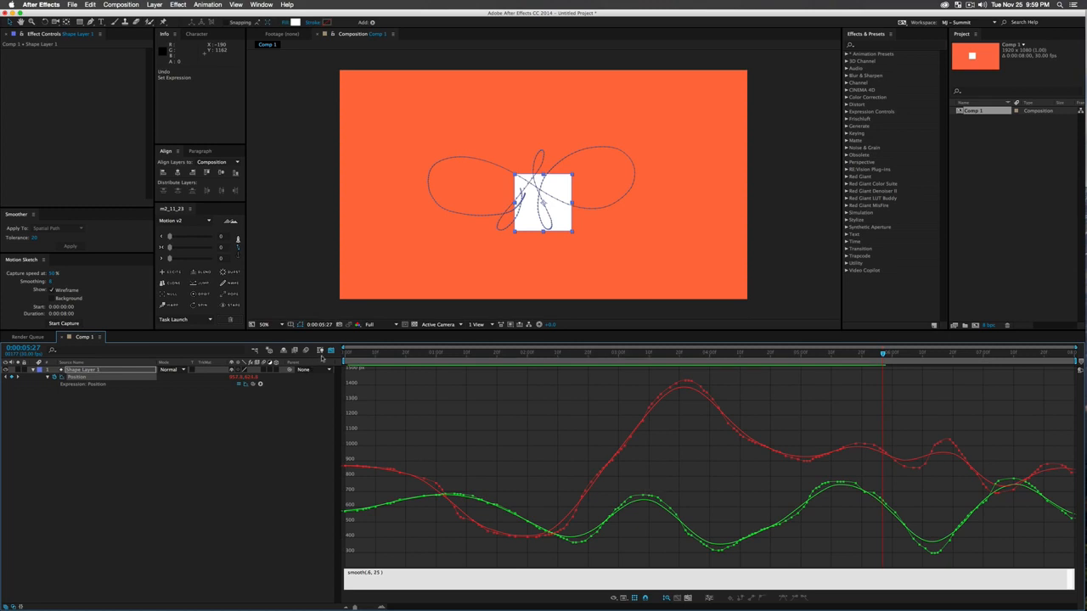
Return to the layer-bar view, scrub through the frames and preview the expression-smoothed motion
left_click(331, 349)
left_click_drag(409, 362, 657, 361)
key("KP_0")
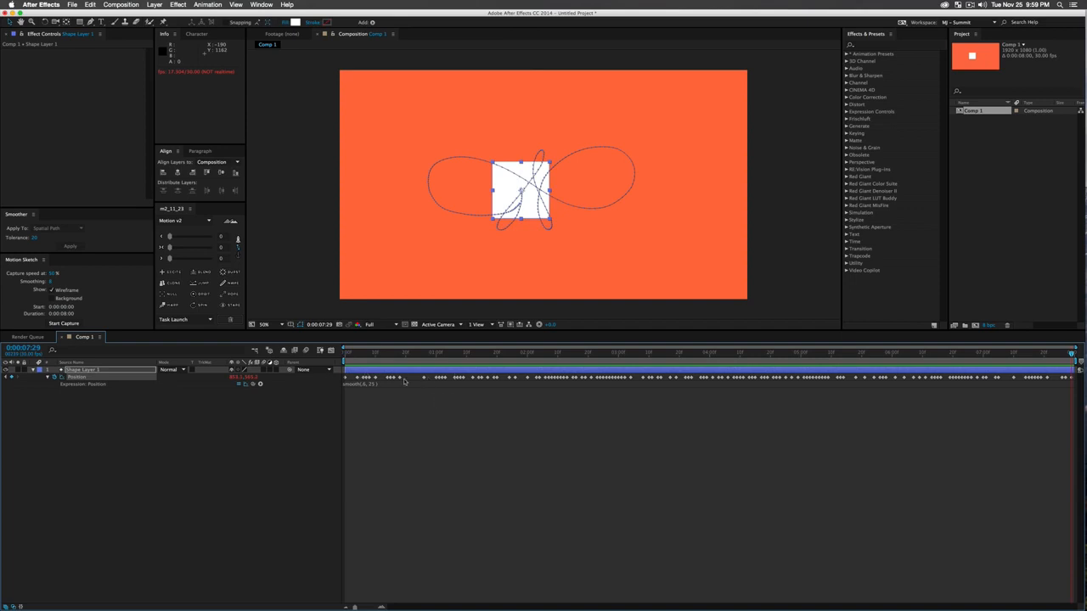
Convert Shape Layer 1's Position expression to keyframes with the Keyframe Assistant
left_click(97, 378)
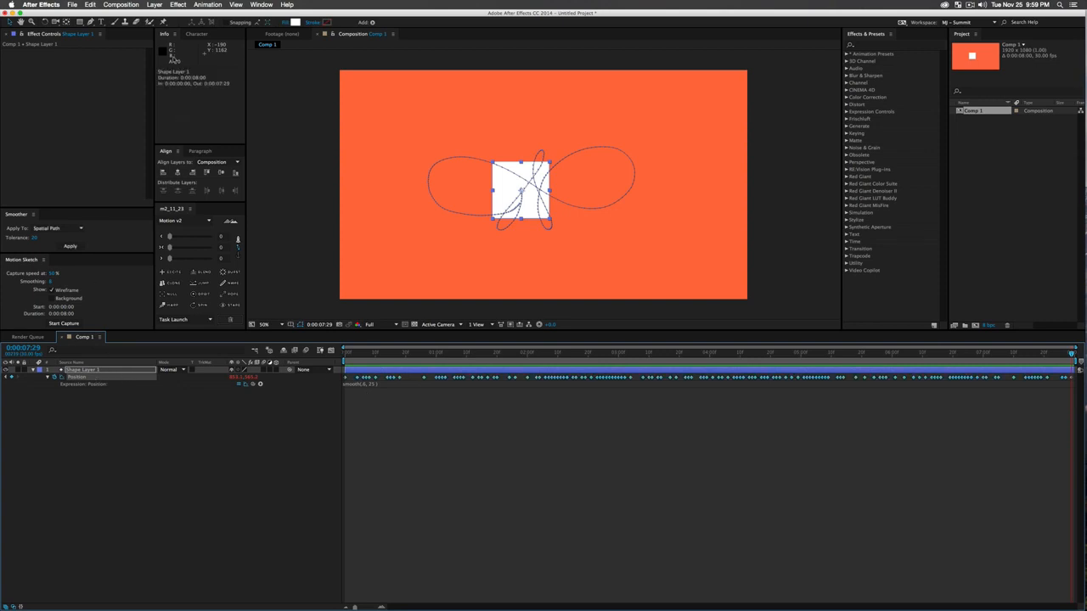
left_click(195, 4)
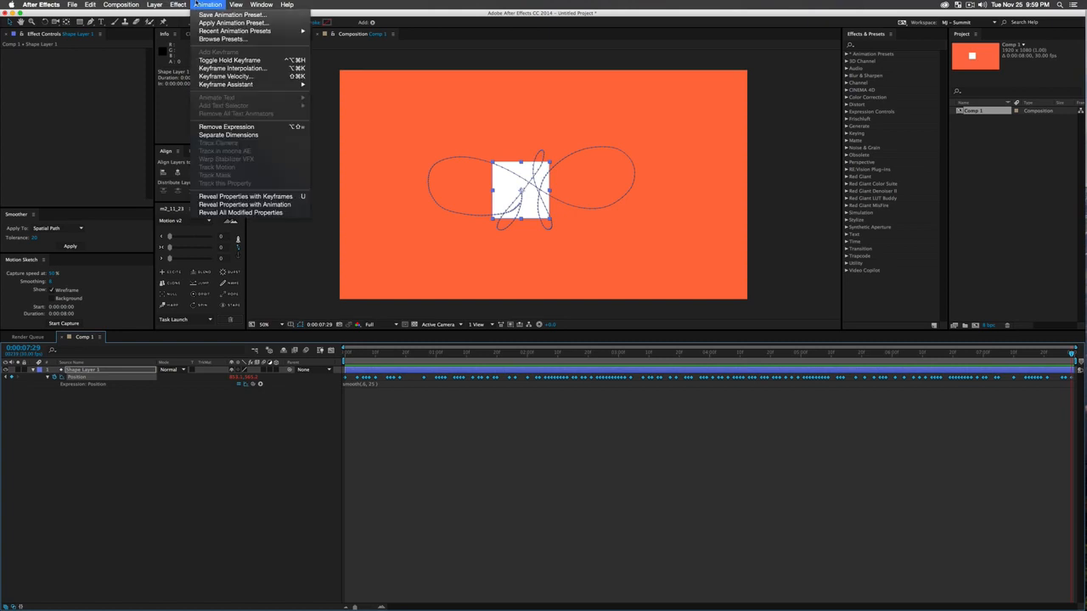
mouse_move(157, 4)
mouse_move(218, 88)
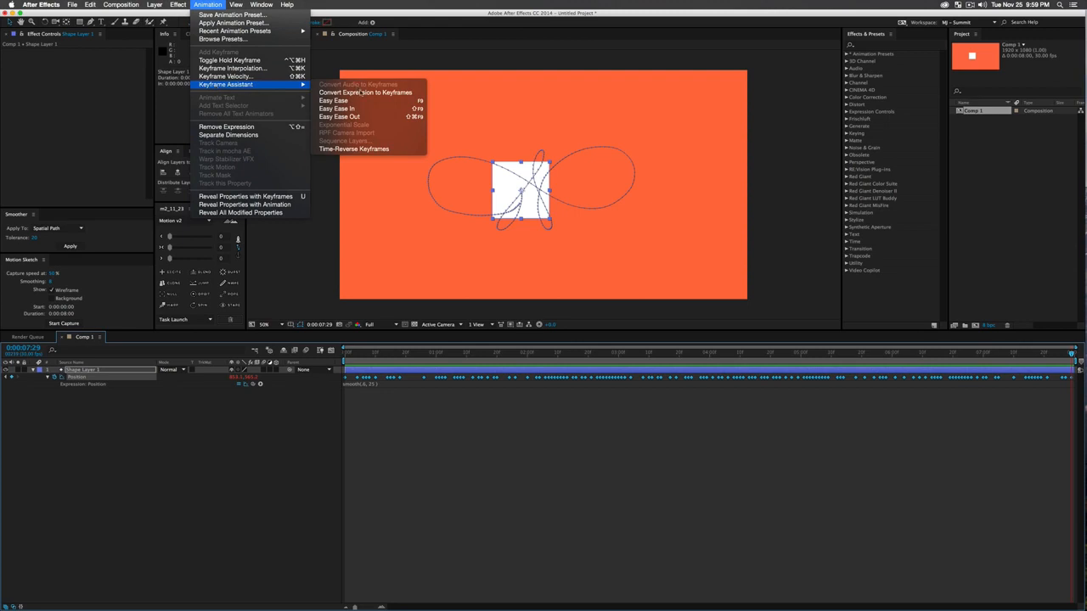
left_click(356, 94)
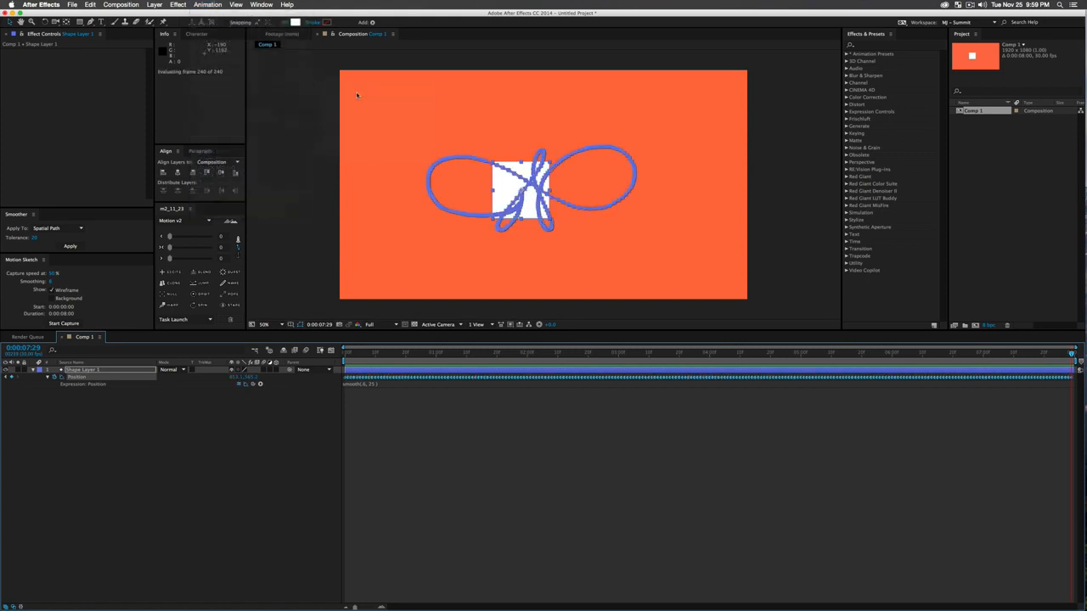
Delete the smooth expression from Shape Layer 1's Position, keeping the converted keyframes
left_click(353, 385)
key("BackSpace")
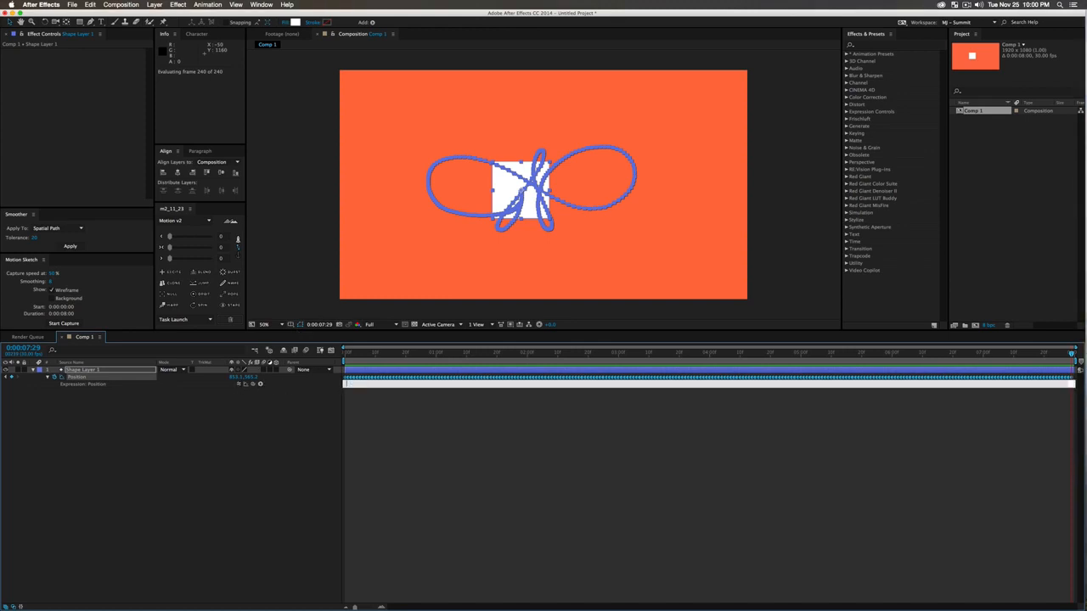
left_click(318, 400)
Show the converted Position curves in the Graph Editor and preview the motion from the first frame
mouse_move(361, 357)
left_mouse_down()
mouse_move(478, 356)
mouse_move(345, 355)
left_mouse_up()
left_click(331, 351)
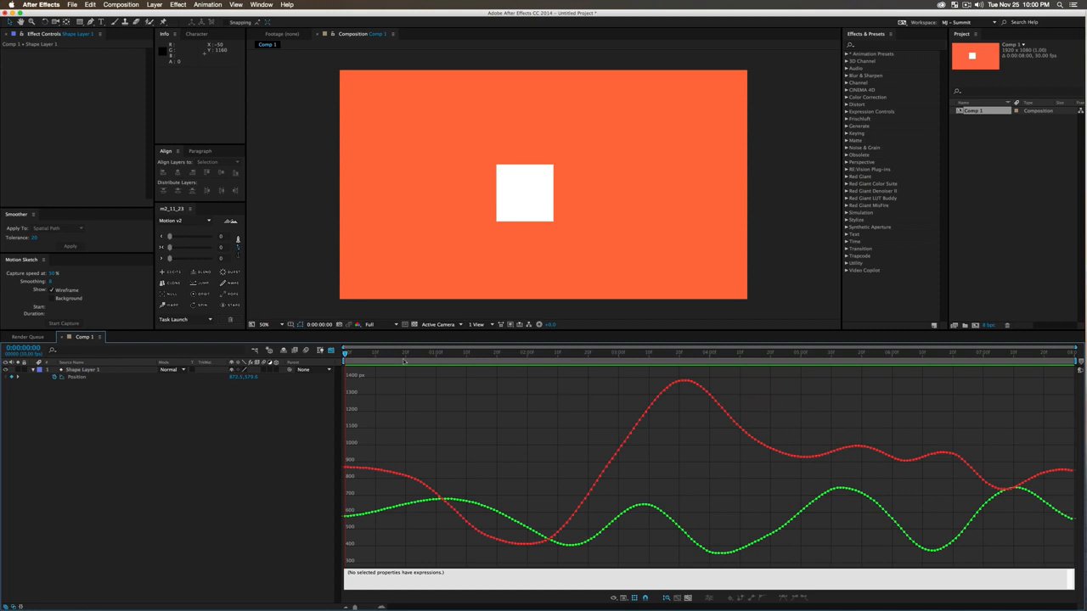
key("space")
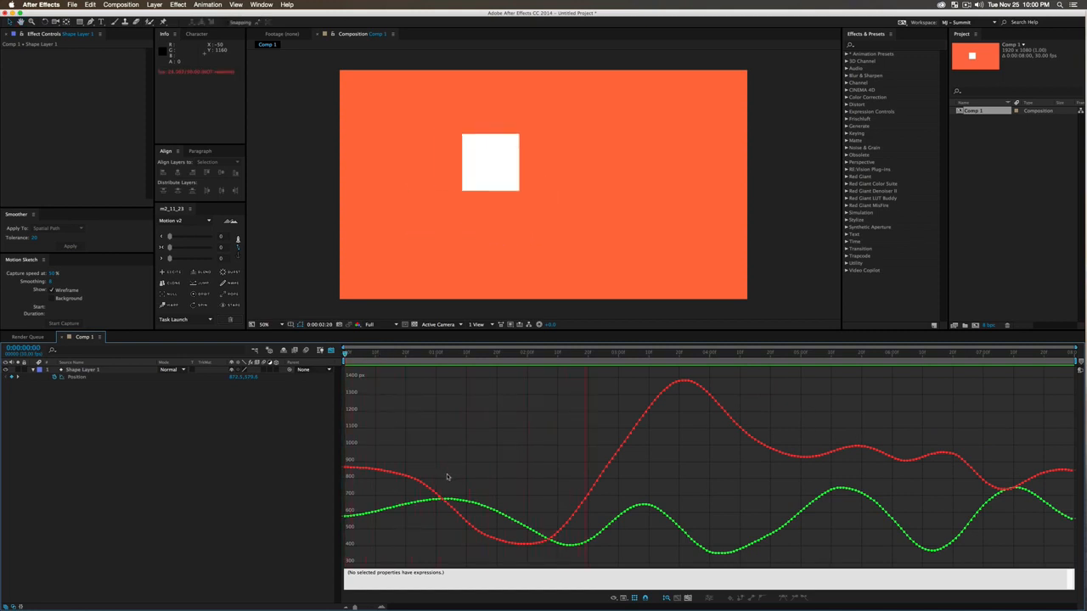
key("space")
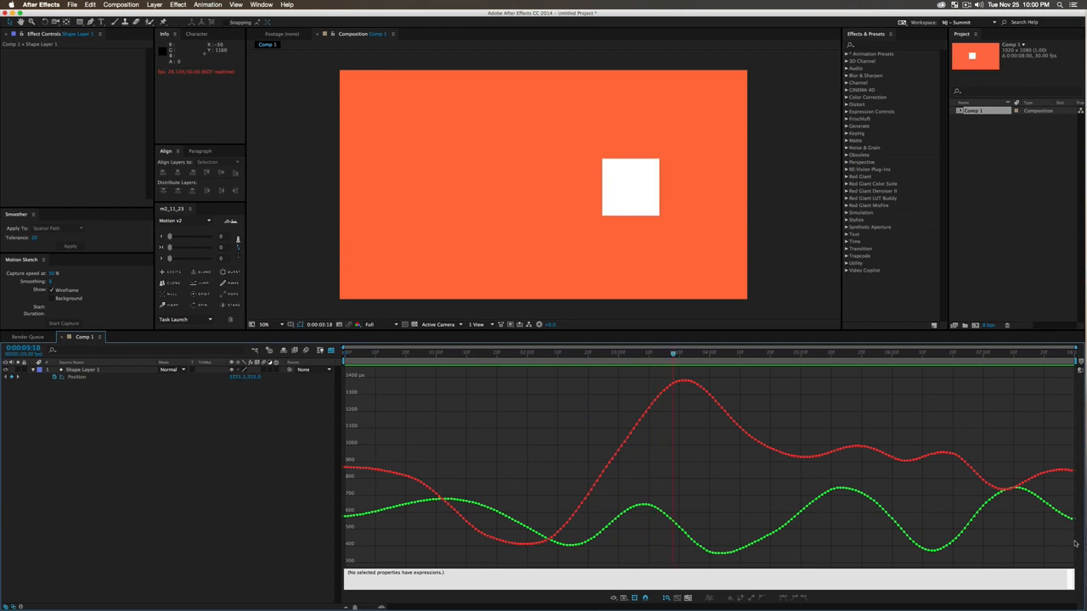
Apply the Smoother to all of Shape Layer 1's Position keyframes along the Spatial Path at tolerance 10
left_click_drag(900, 533, 732, 528)
left_click(568, 447)
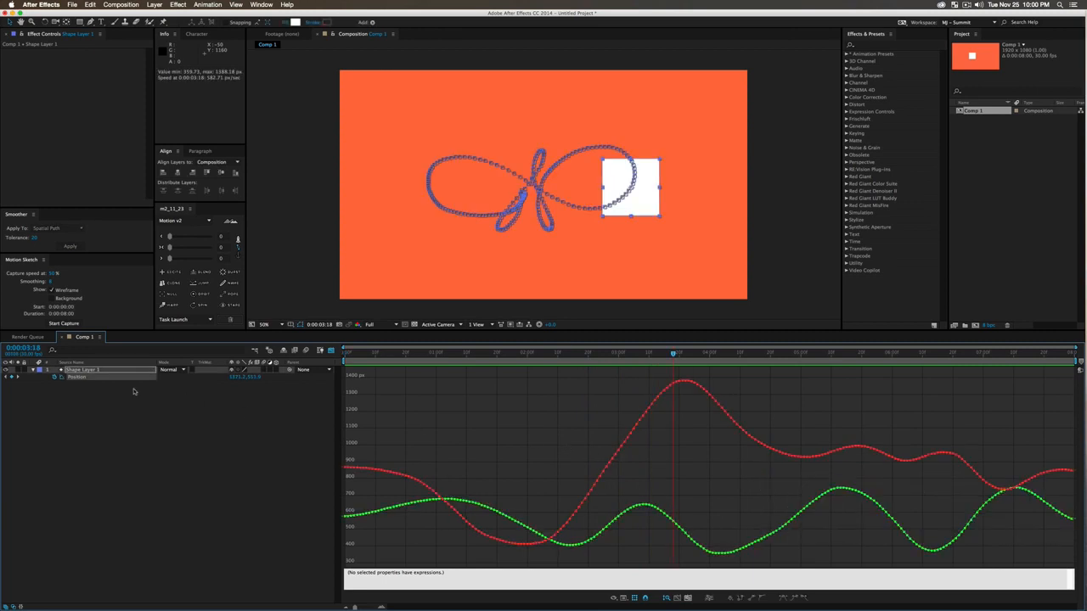
left_click(119, 379)
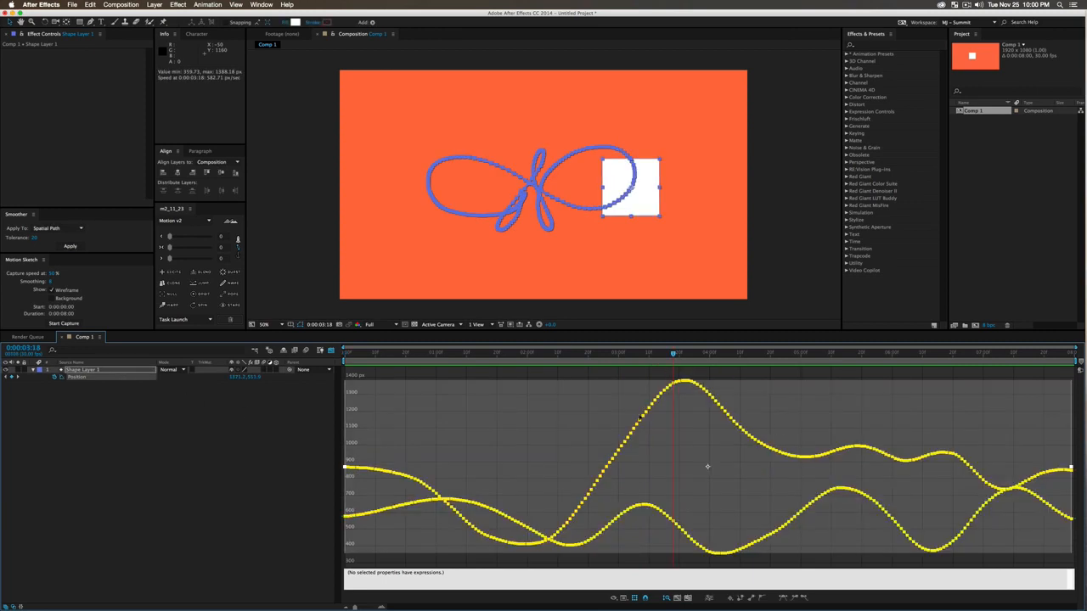
left_click(34, 238)
left_click(69, 246)
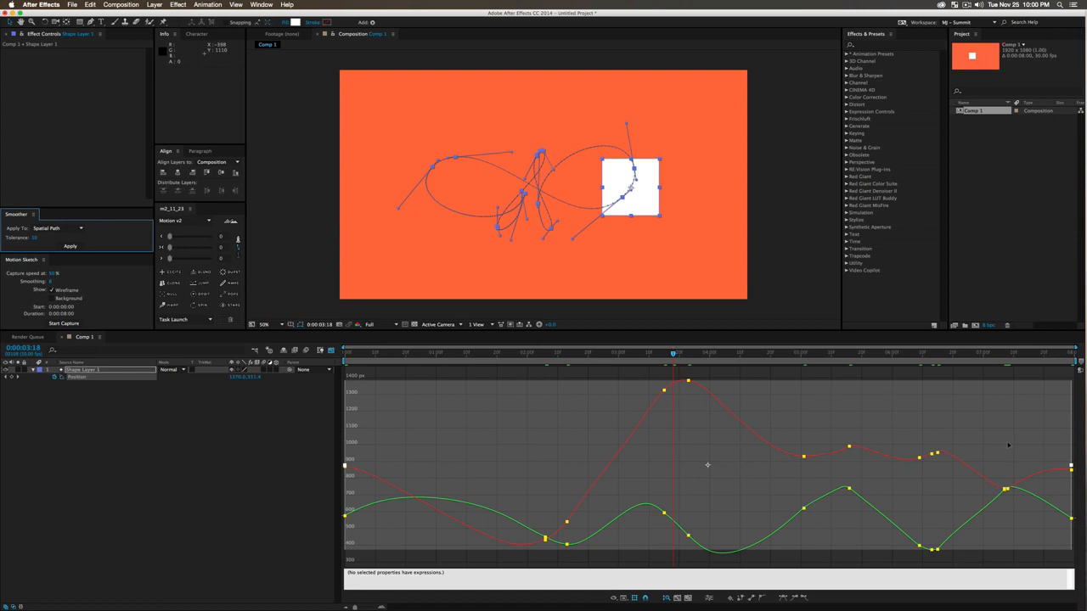
Return to the layer-bar view and scrub from the first frame to about 2:13 to check the reduced keyframes
left_click_drag(643, 355, 276, 370)
left_click(331, 351)
left_click(432, 395)
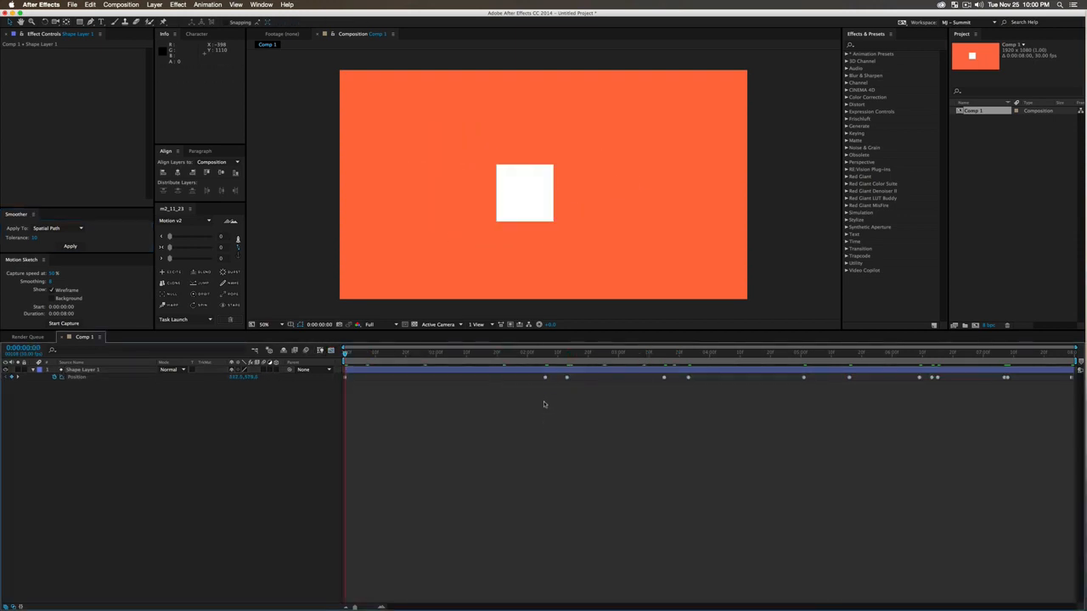
left_click(546, 355)
left_click_drag(546, 355, 567, 363)
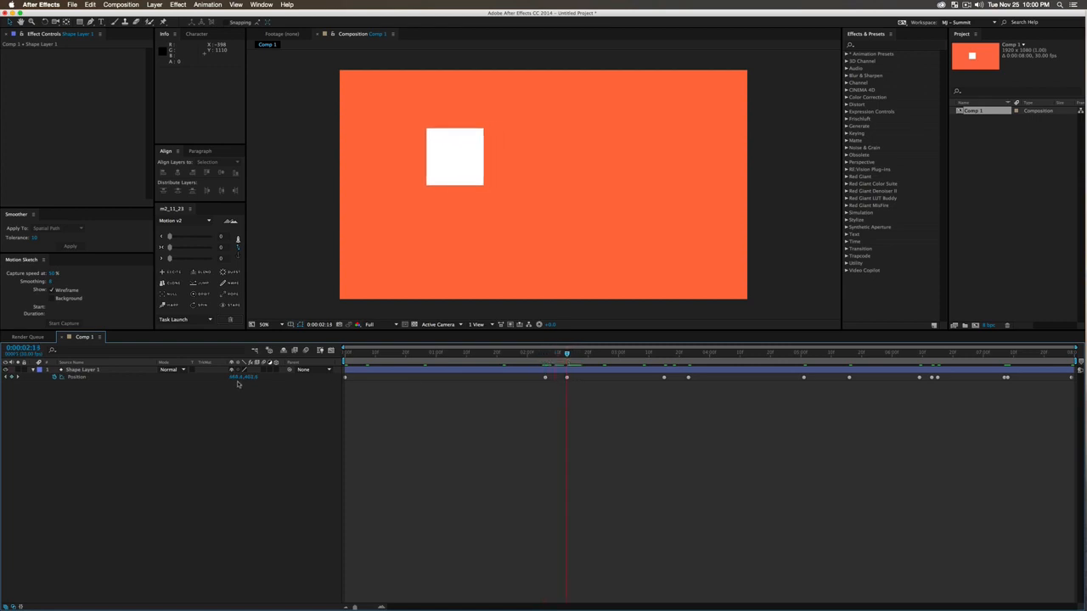
left_click(372, 354)
left_click(226, 378)
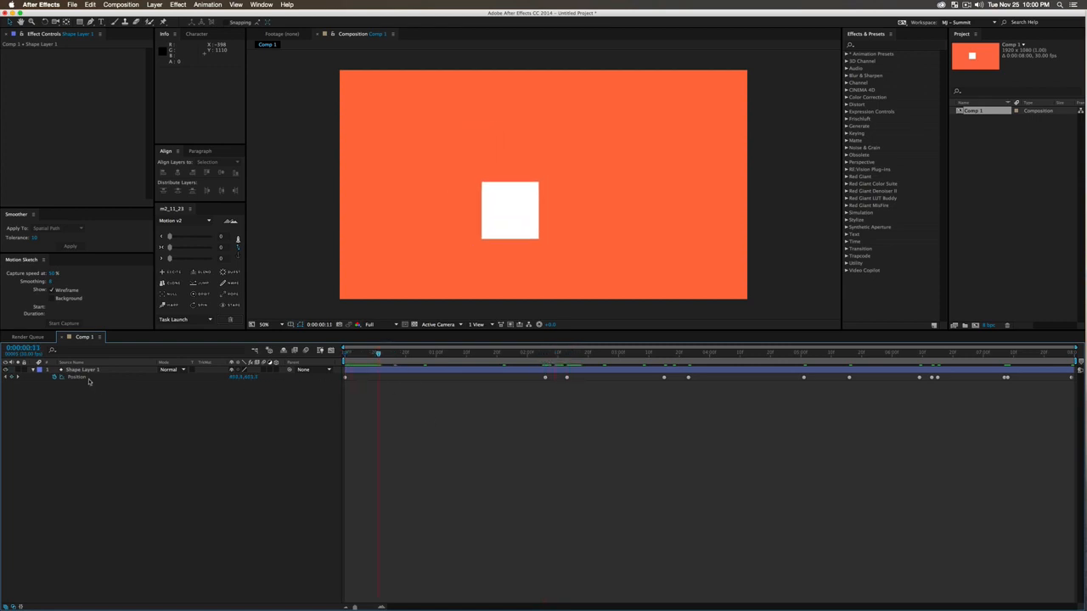
Preview the smoothed motion in Comp 1, and create a new 1920 x 1080 composition, Comp 2, keeping the offered settings
key("space")
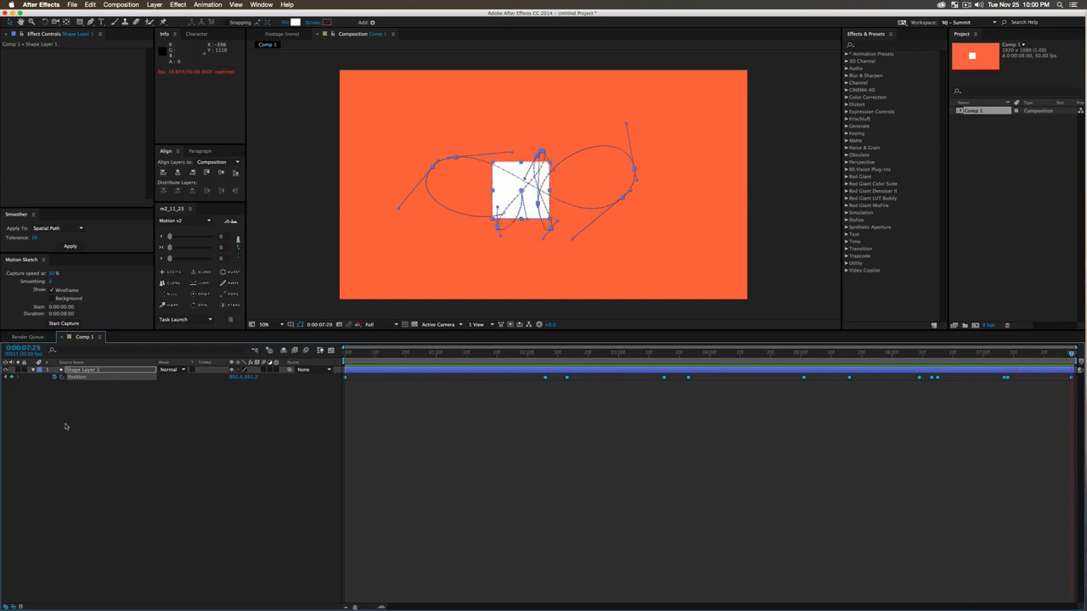
key("super+n")
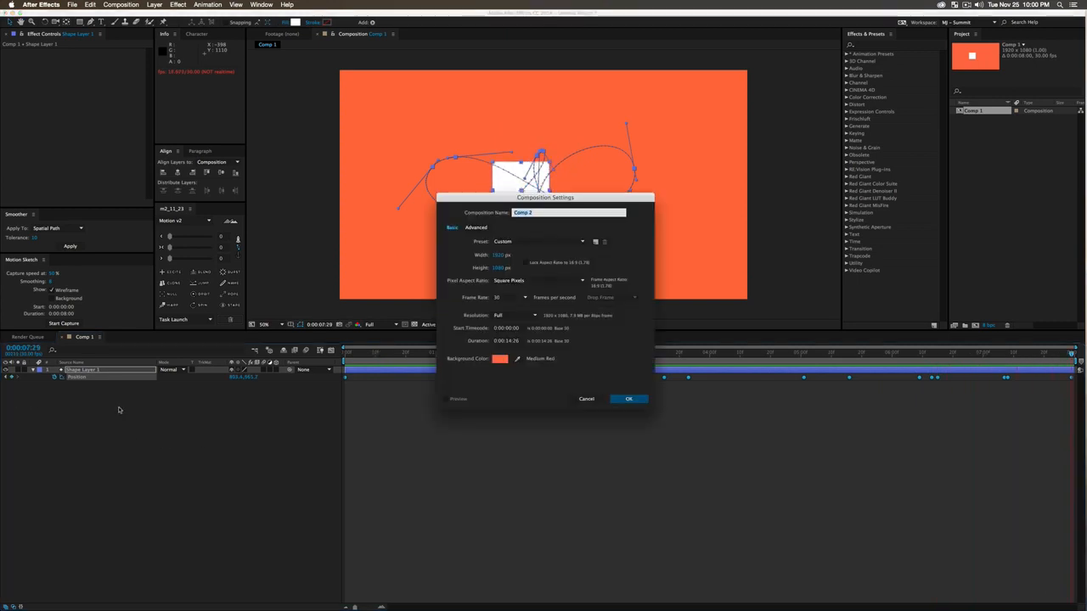
key("Return")
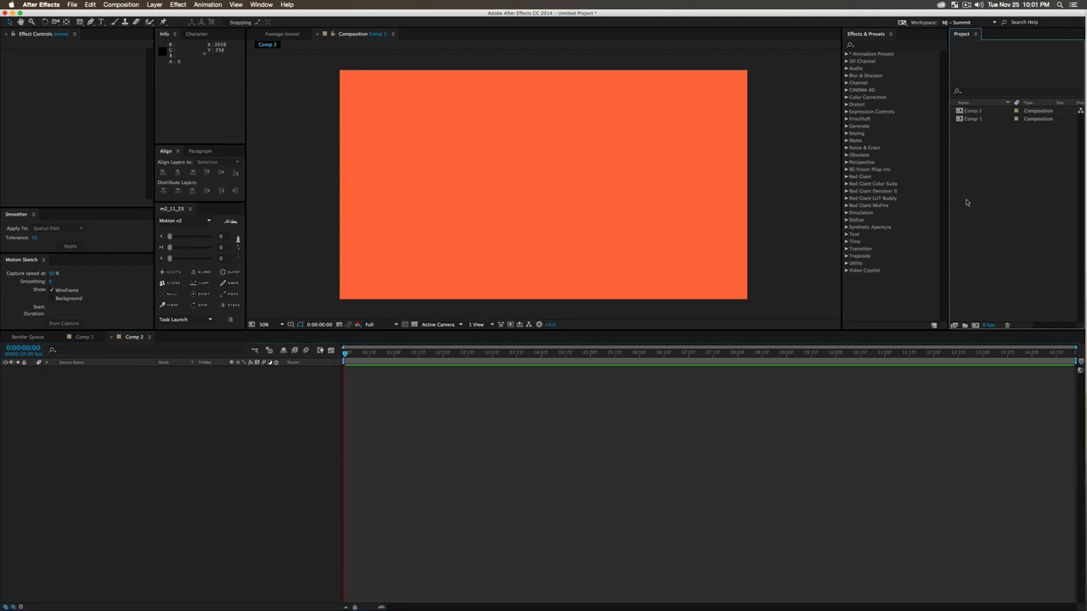
Import 01 Pompeii.mp3 from the Desktop and add it to Comp 2 as a layer
double_click(969, 202)
left_click(403, 129)
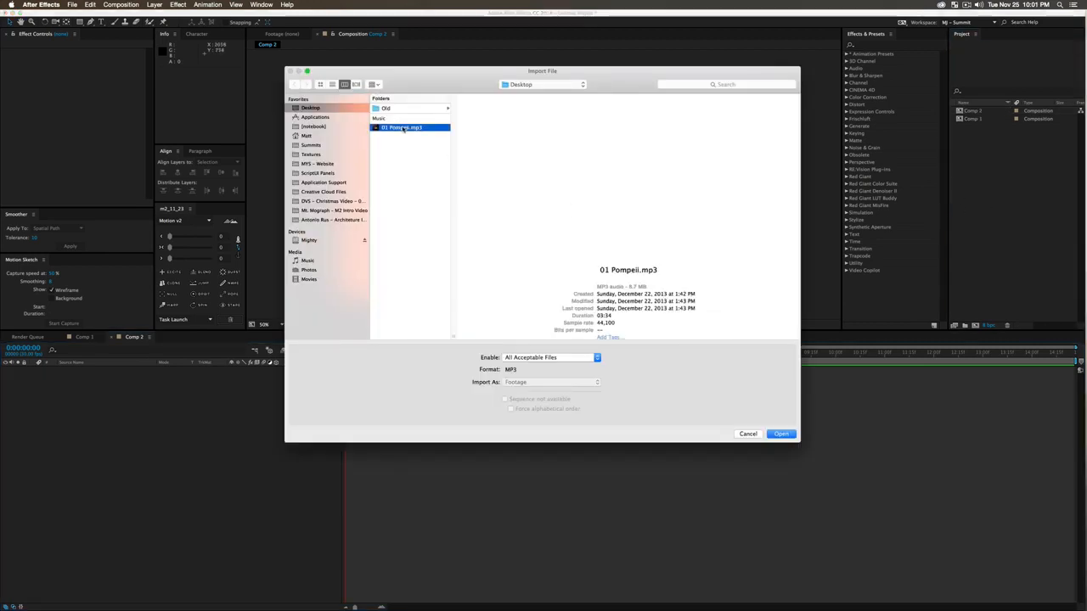
left_click(782, 434)
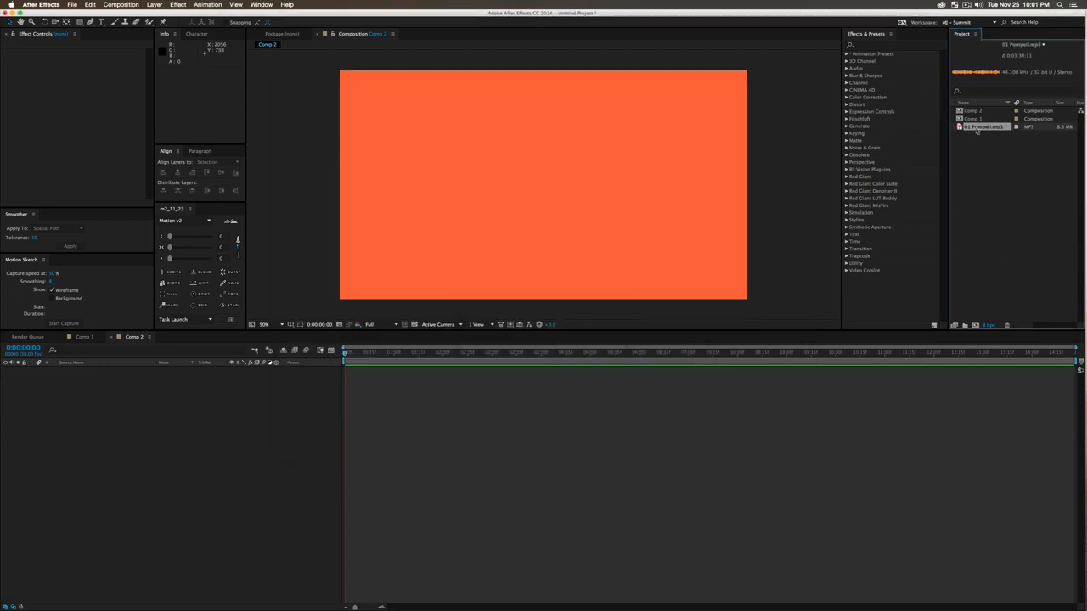
left_click_drag(977, 129, 223, 410)
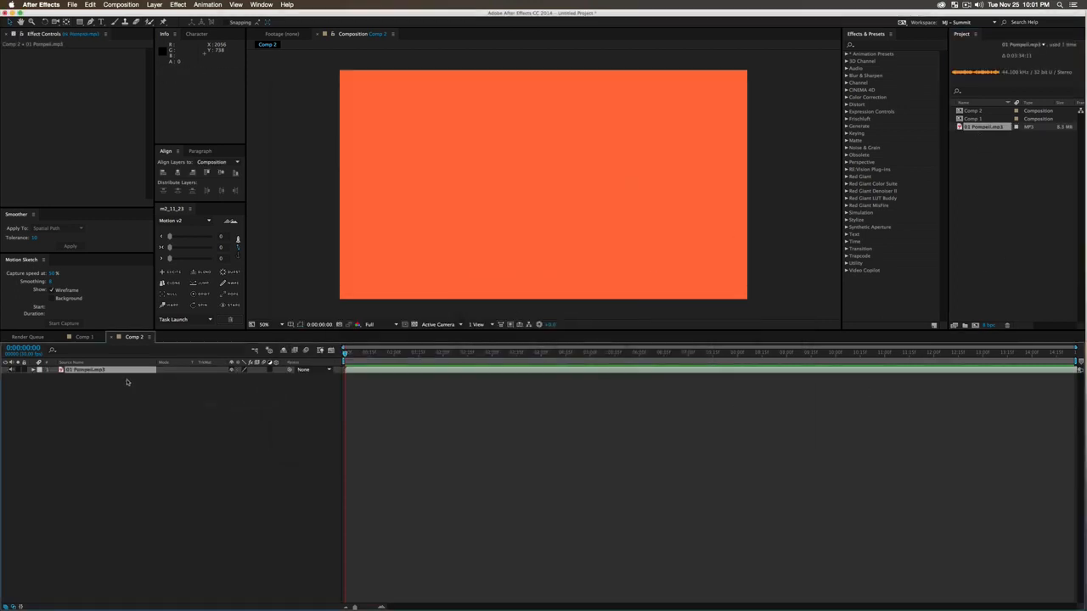
Show the waveform of the 01 Pompeii.mp3 layer, preview its audio, and move the current time to 0:00:02:13
key("l")
key("l")
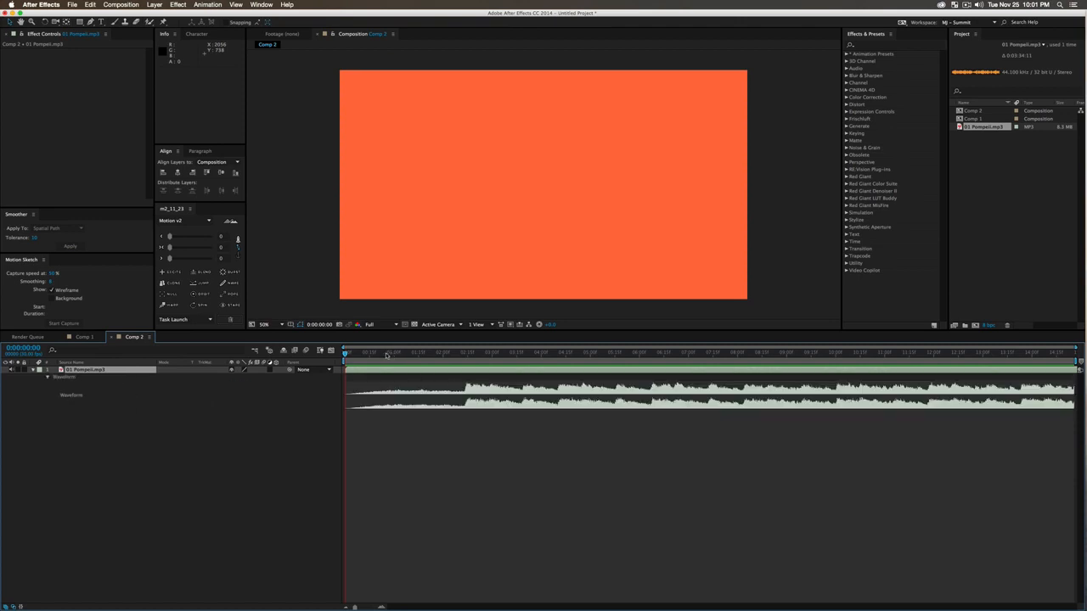
left_click(407, 354)
key("KP_Decimal")
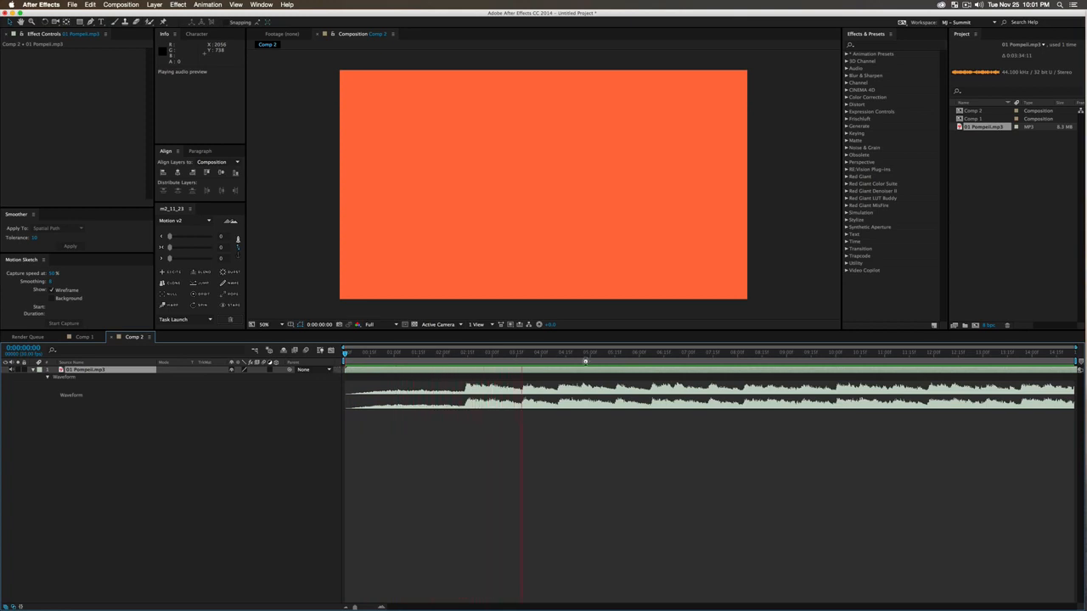
left_click_drag(640, 357, 685, 356)
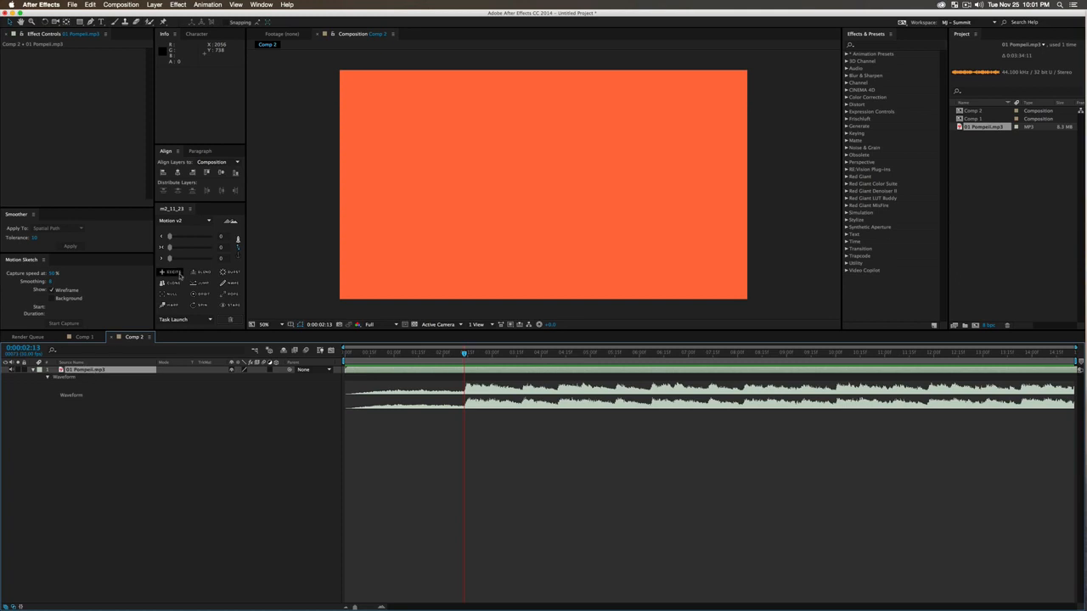
Convert the music layer's audio to keyframes and reveal the keyframed channel sliders on the generated null layer
left_click(208, 4)
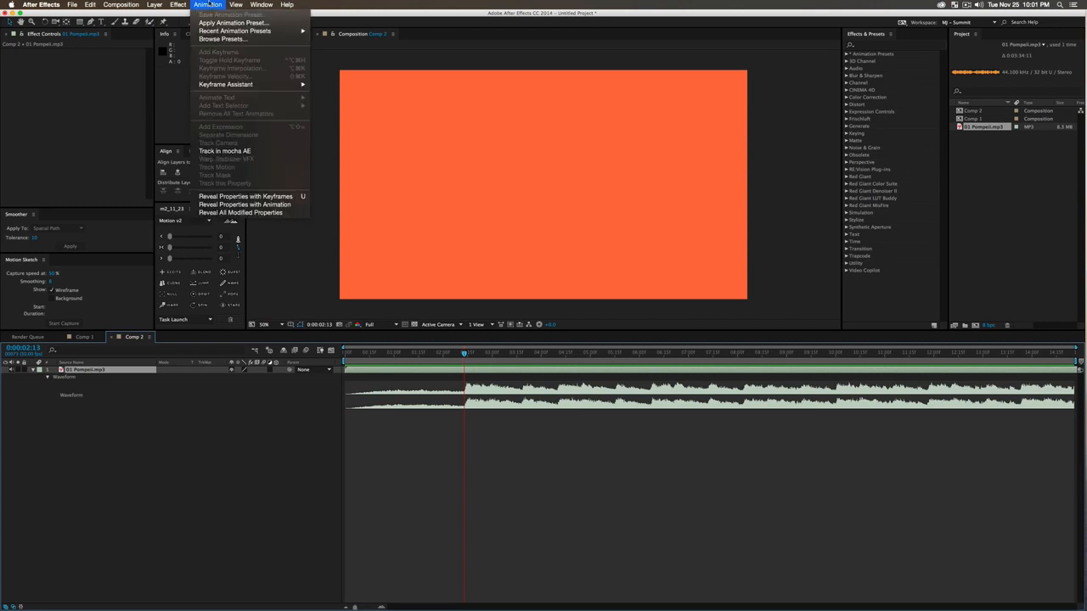
mouse_move(280, 84)
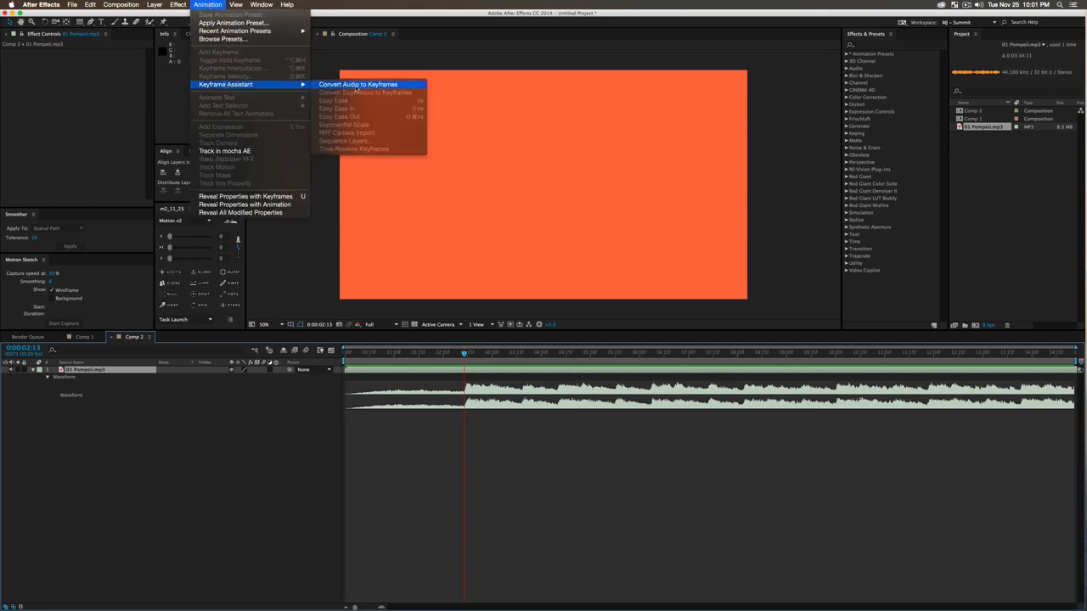
left_click(356, 85)
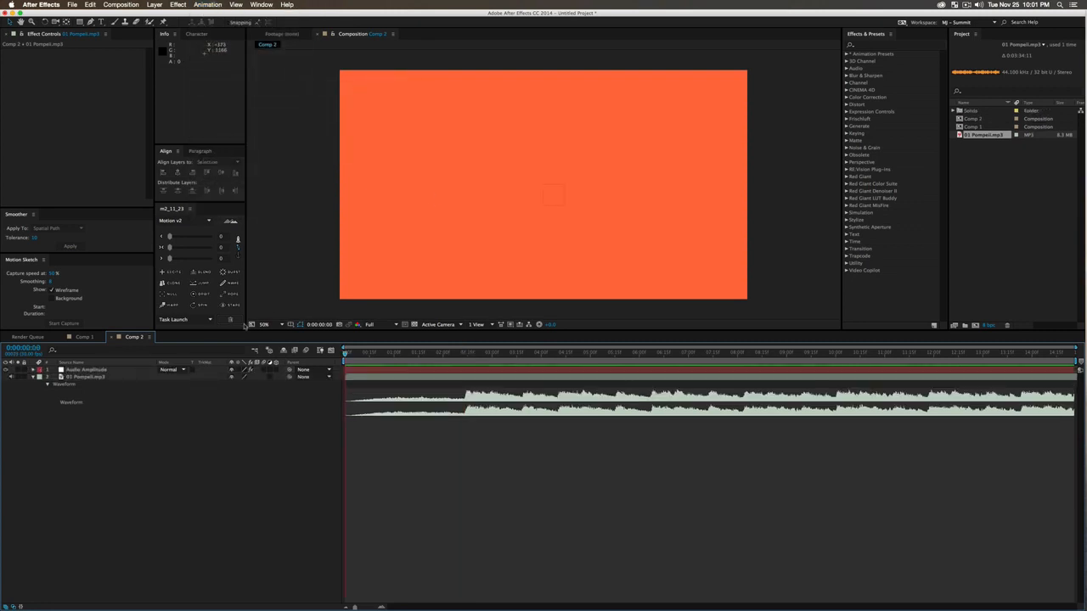
left_click(113, 369)
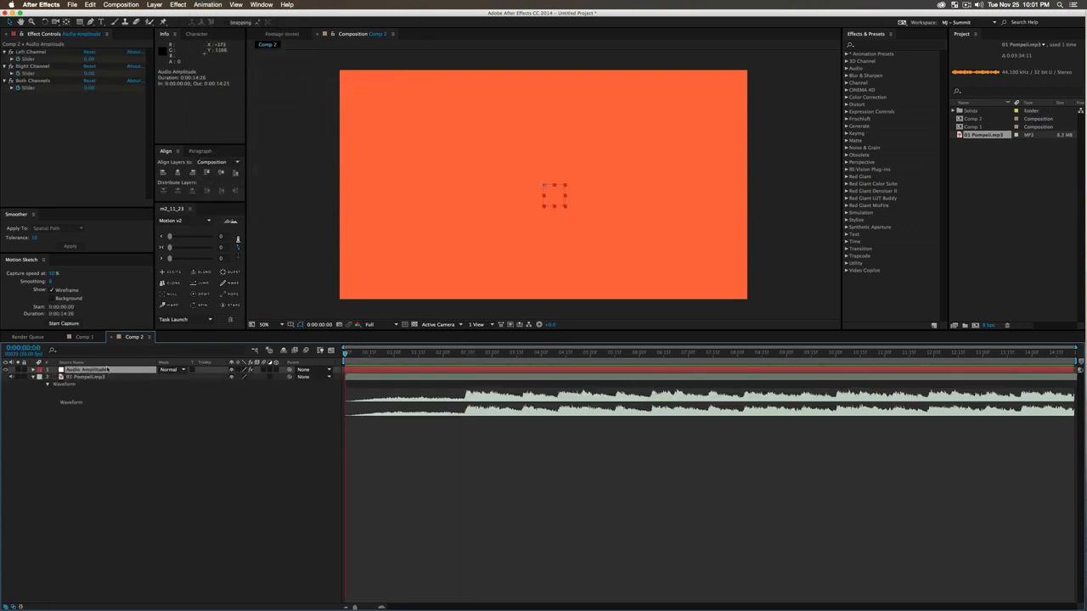
key("u")
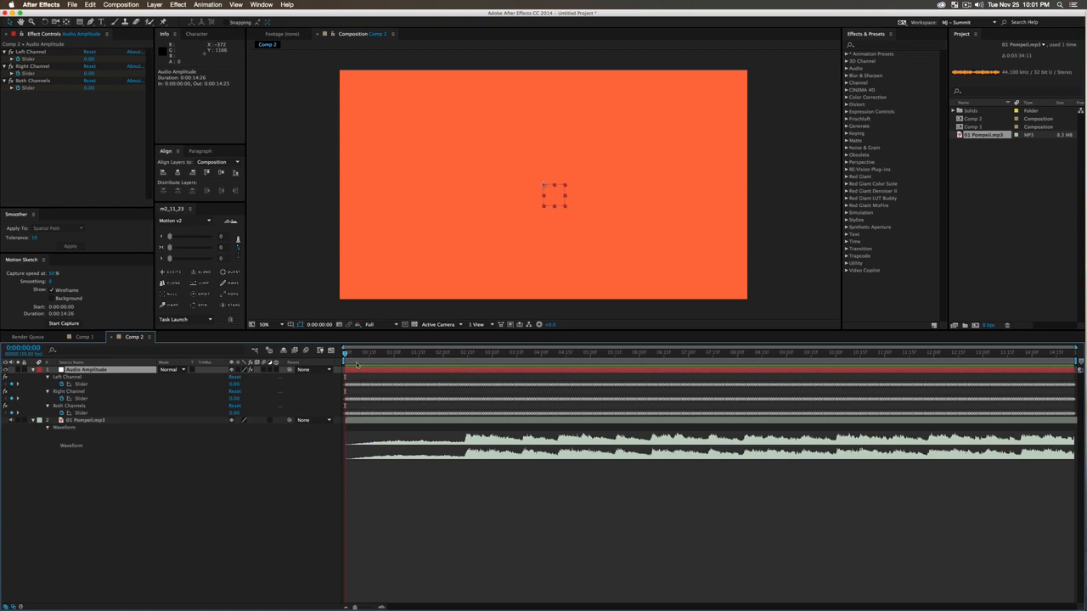
Scrub through Comp 2 to examine how the Left, Right and Both Channels slider values follow the music
mouse_move(346, 354)
left_mouse_down()
mouse_move(1082, 373)
mouse_move(338, 371)
left_mouse_up()
left_click(379, 356)
left_click_drag(381, 357, 610, 379)
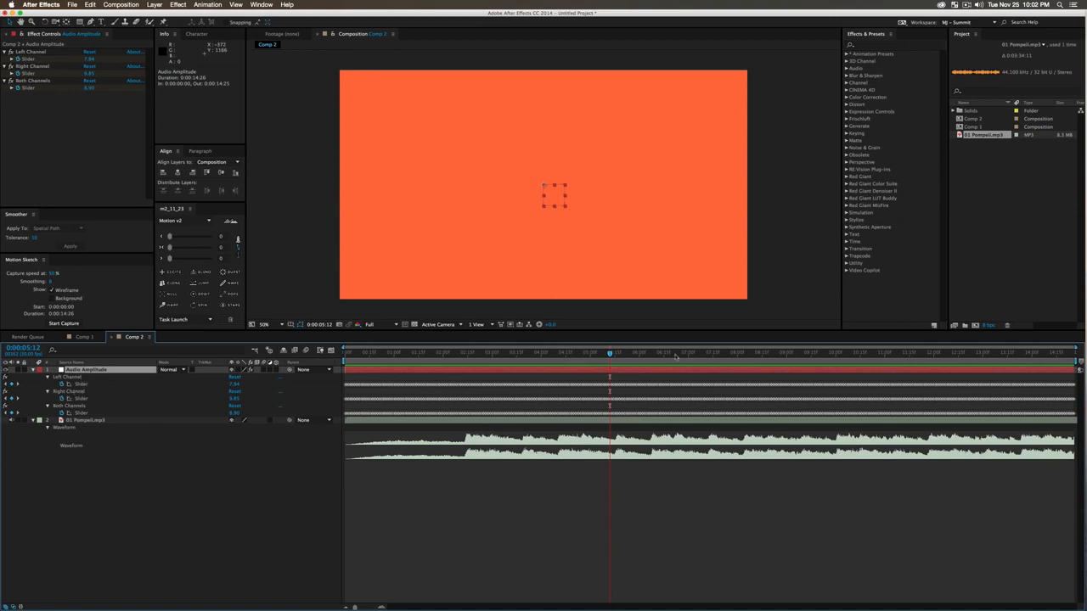
left_click_drag(630, 355, 546, 370)
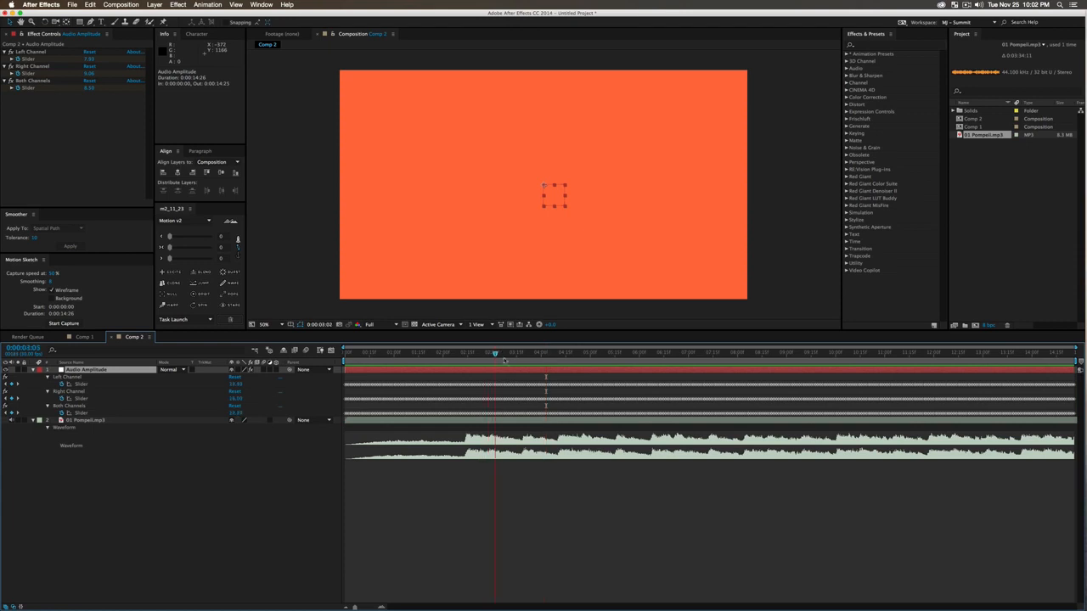
left_click_drag(501, 357, 1070, 379)
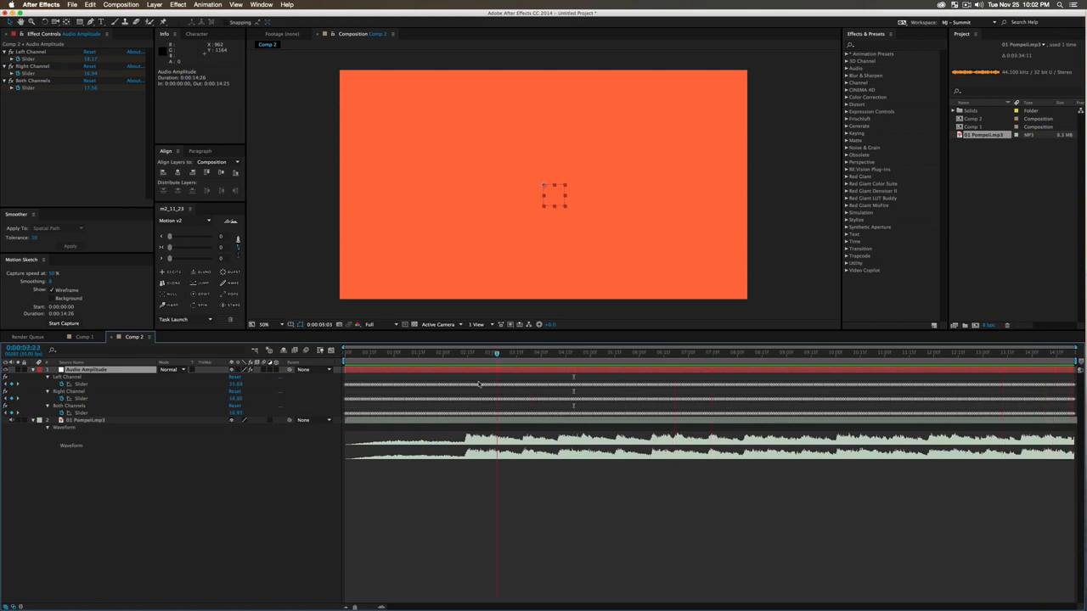
left_click_drag(479, 384, 883, 389)
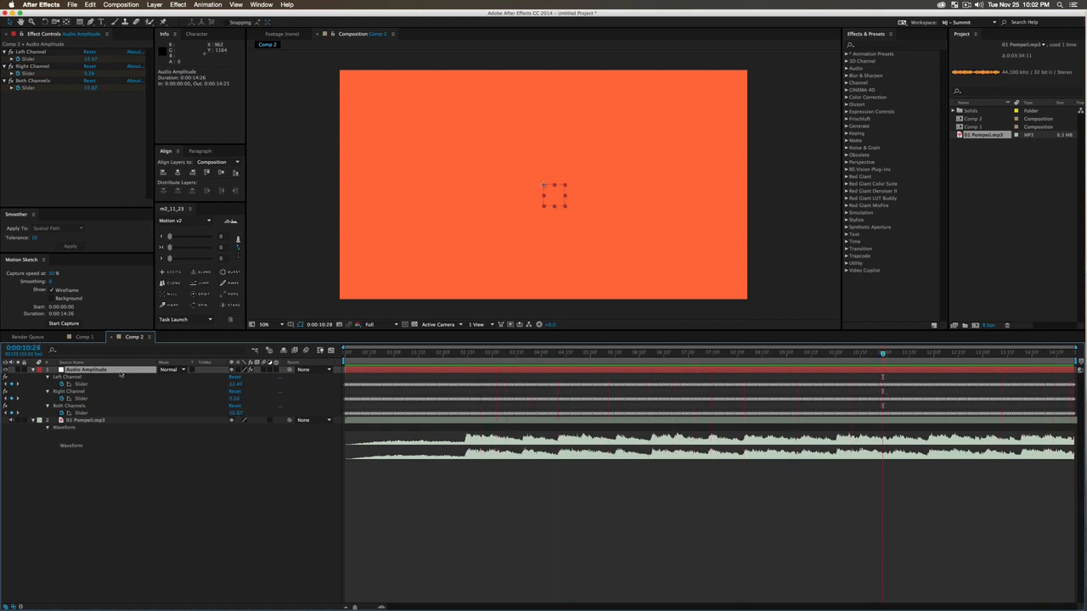
Draw a white square on a new shape layer, center the layer's anchor point, and move the square closer to the composition's center
left_click(155, 483)
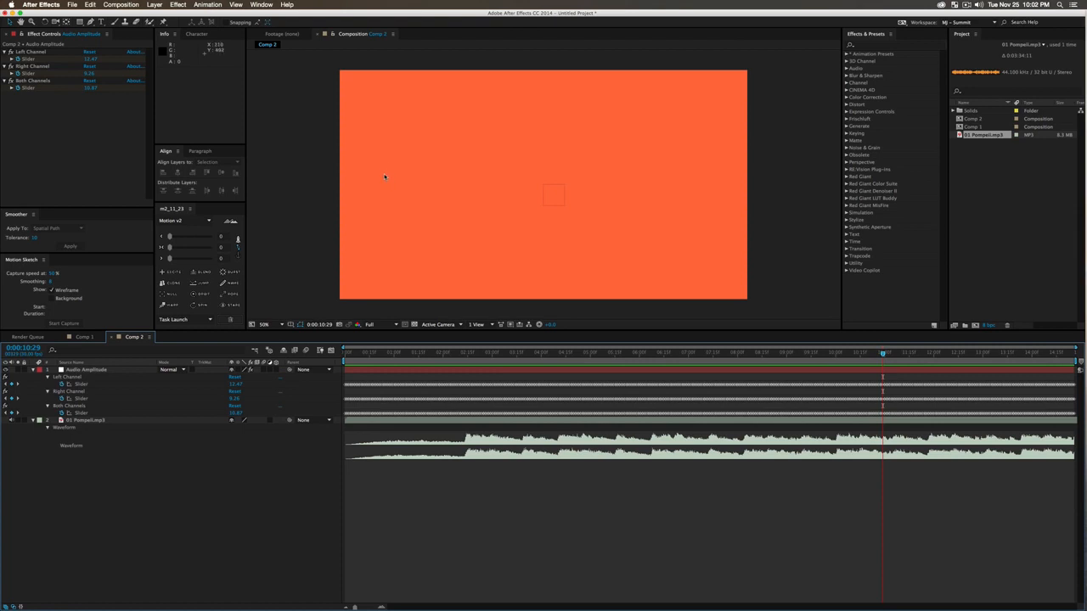
key("q")
left_click_drag(375, 147, 441, 212)
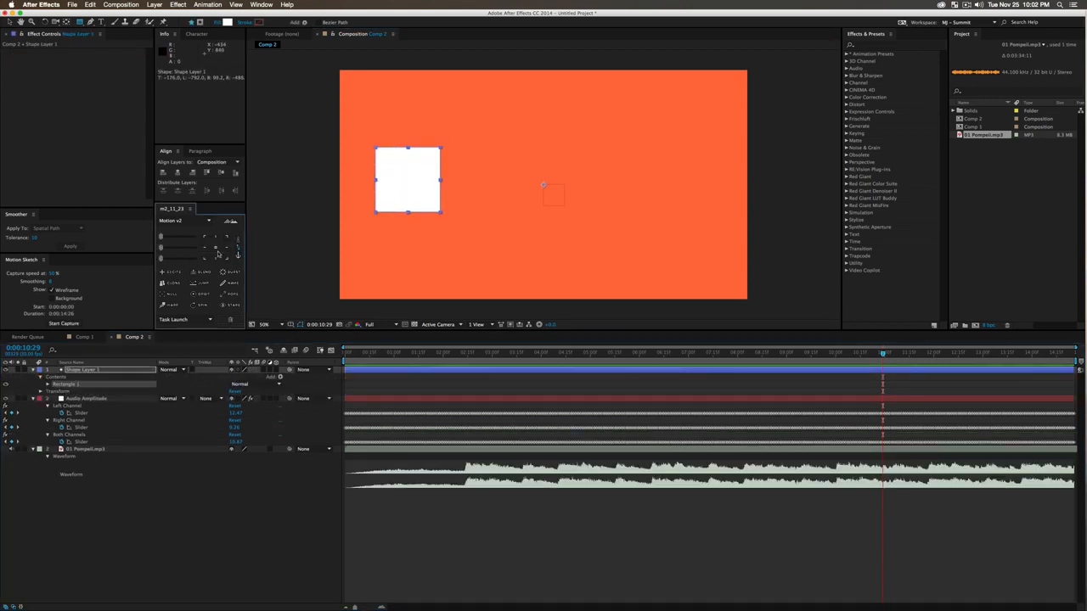
left_click(215, 247)
key("v")
left_click_drag(423, 189, 483, 205)
Add a Scale expression to Shape Layer 1 that multiplies value by the Audio Amplitude layer's Both Channels slider
left_click(102, 371)
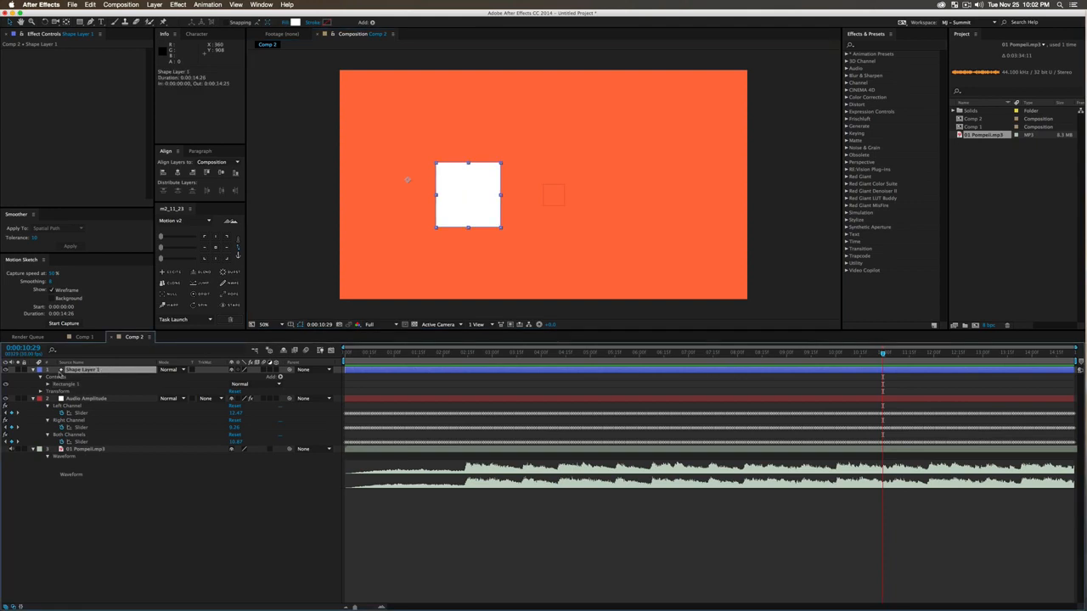
key("s")
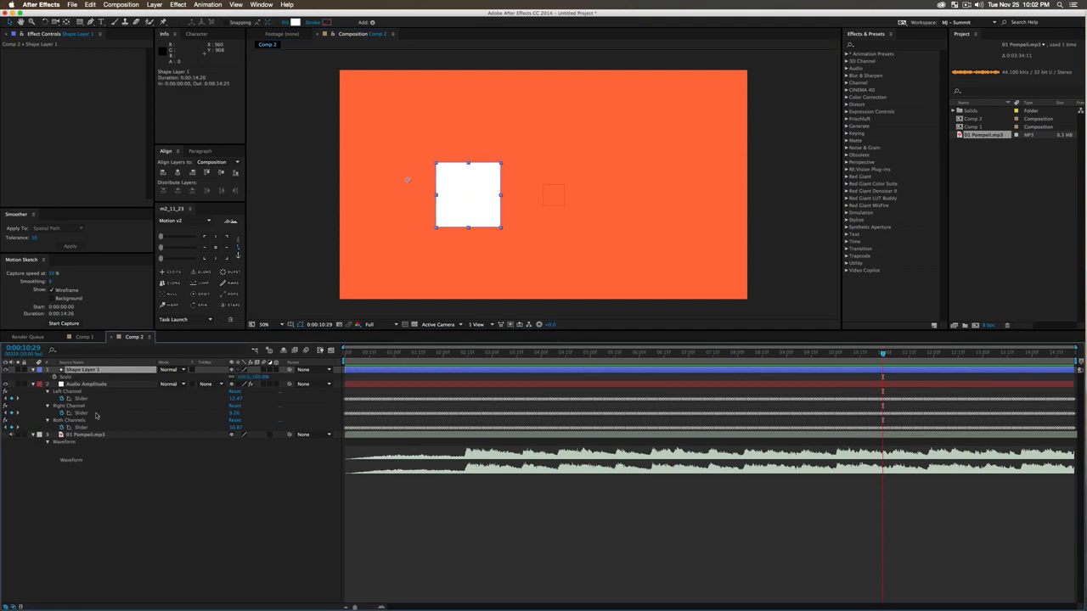
left_click(55, 377, "alt")
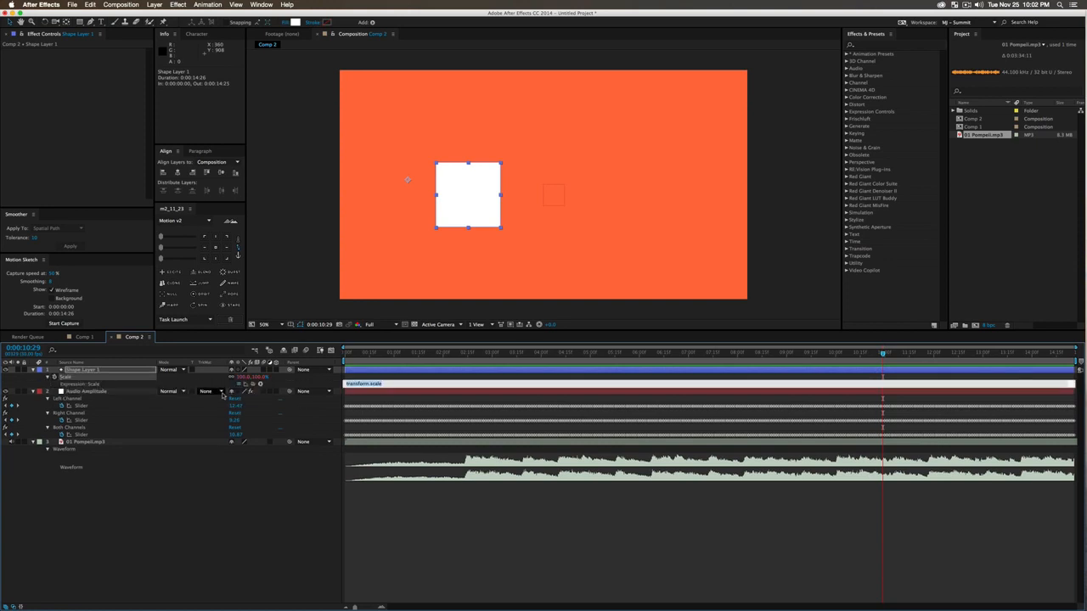
right_click(391, 383)
left_click(393, 384)
type("value *")
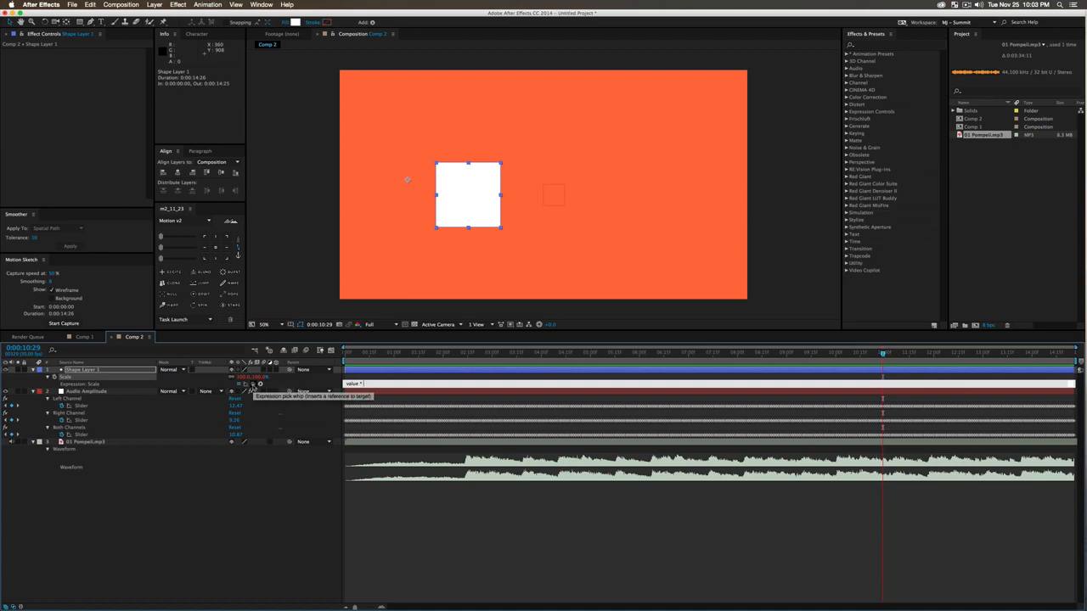
left_click_drag(252, 384, 145, 436)
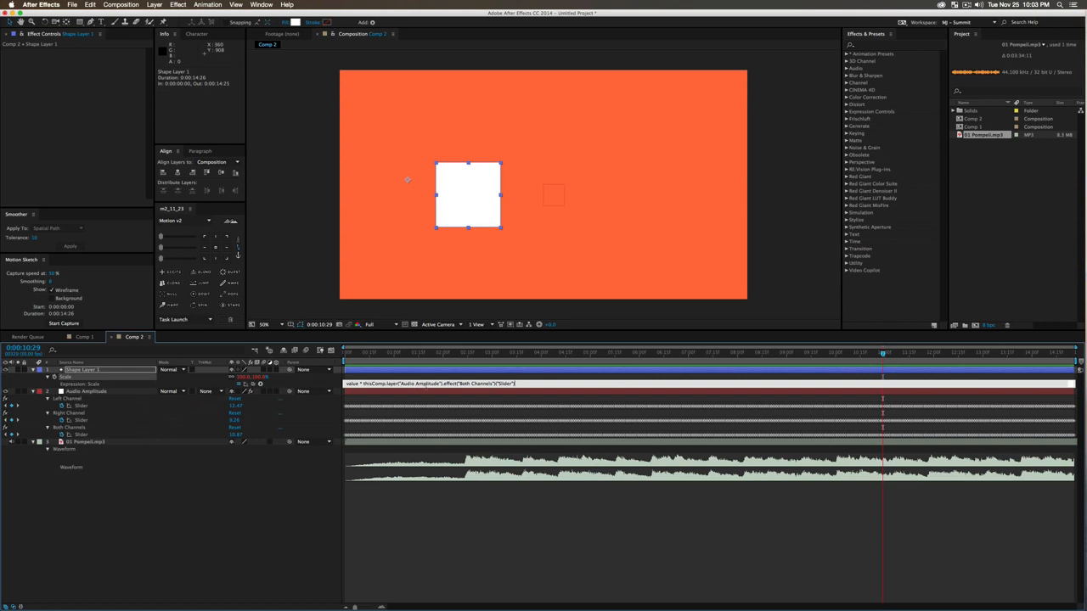
left_click(290, 539)
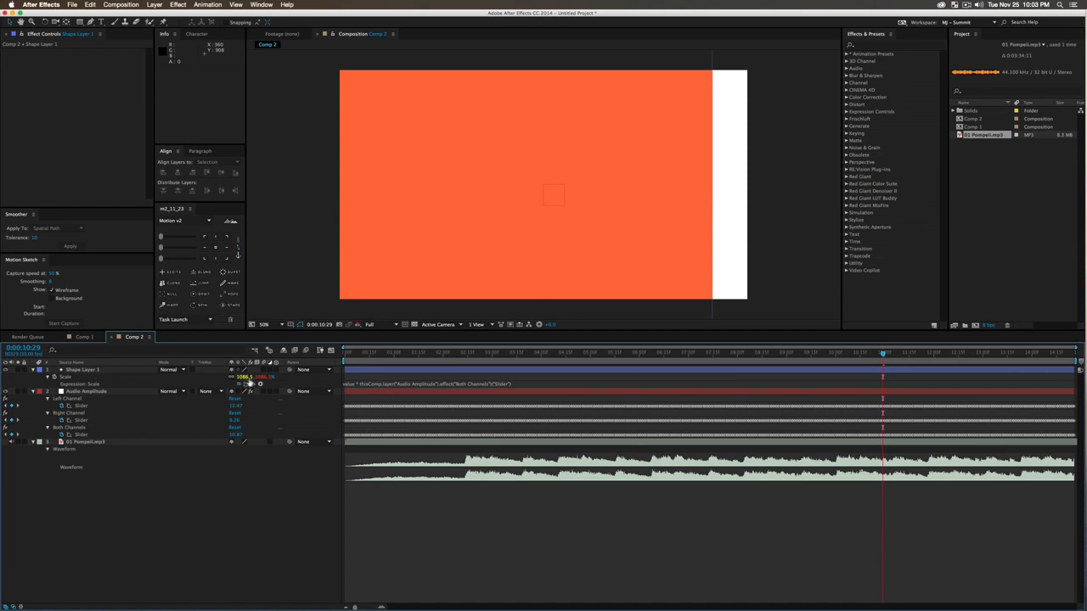
Append / 50 to Shape Layer 1's Scale expression to divide the slider-driven scale, correcting the mistyped backslash
left_click(539, 386)
left_click(522, 384)
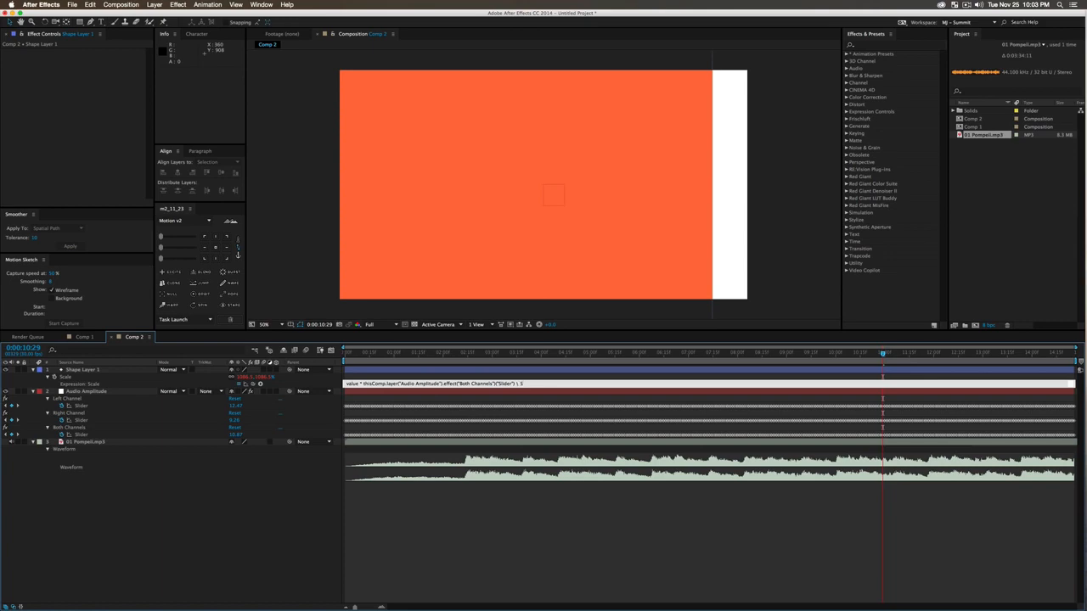
left_click(307, 498)
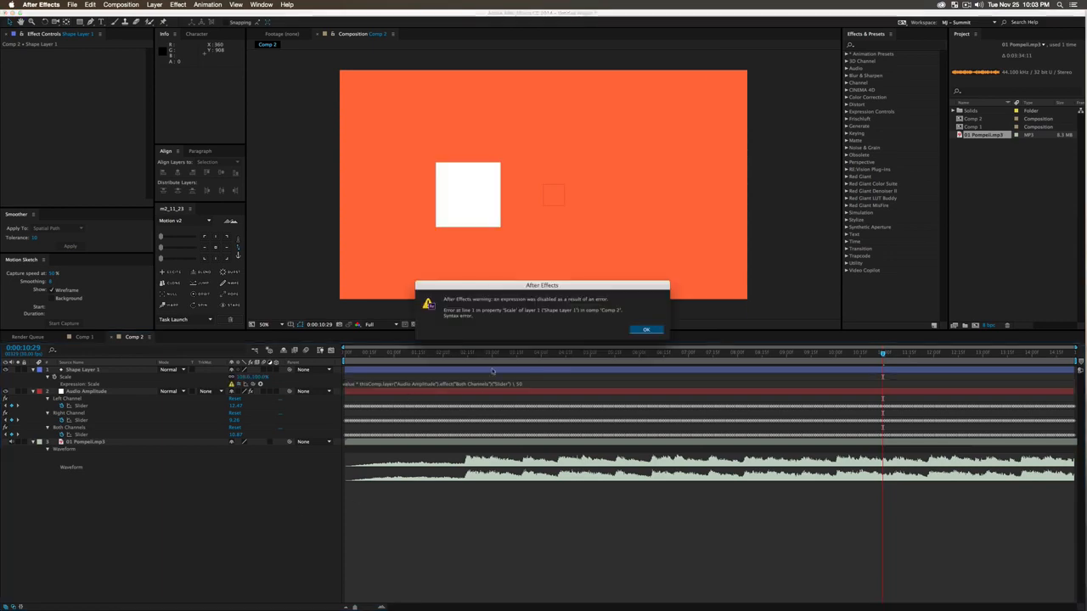
left_click(644, 331)
left_click(517, 384)
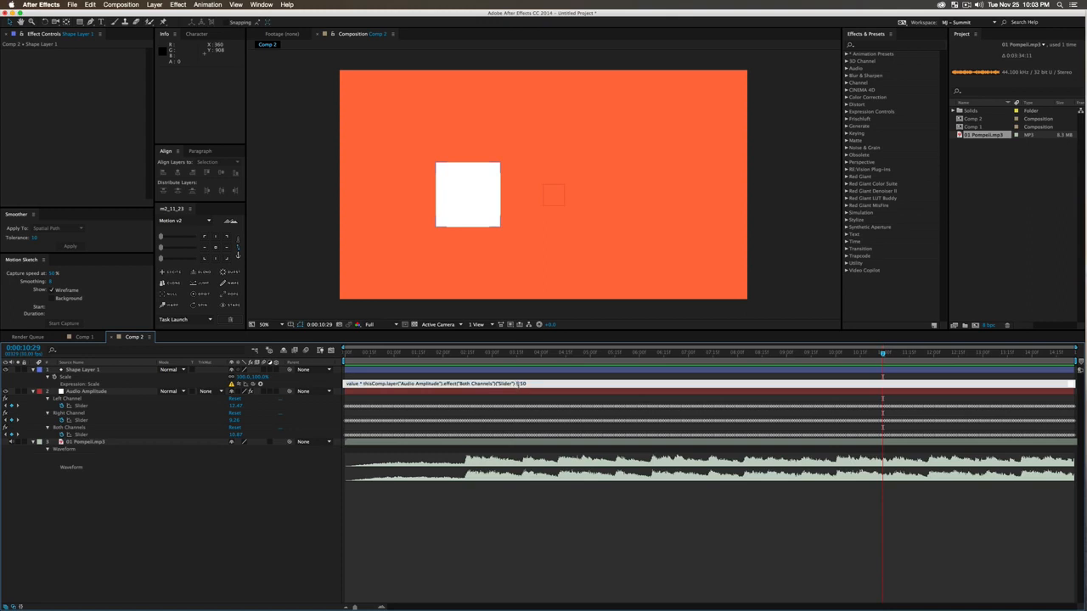
left_click(269, 525)
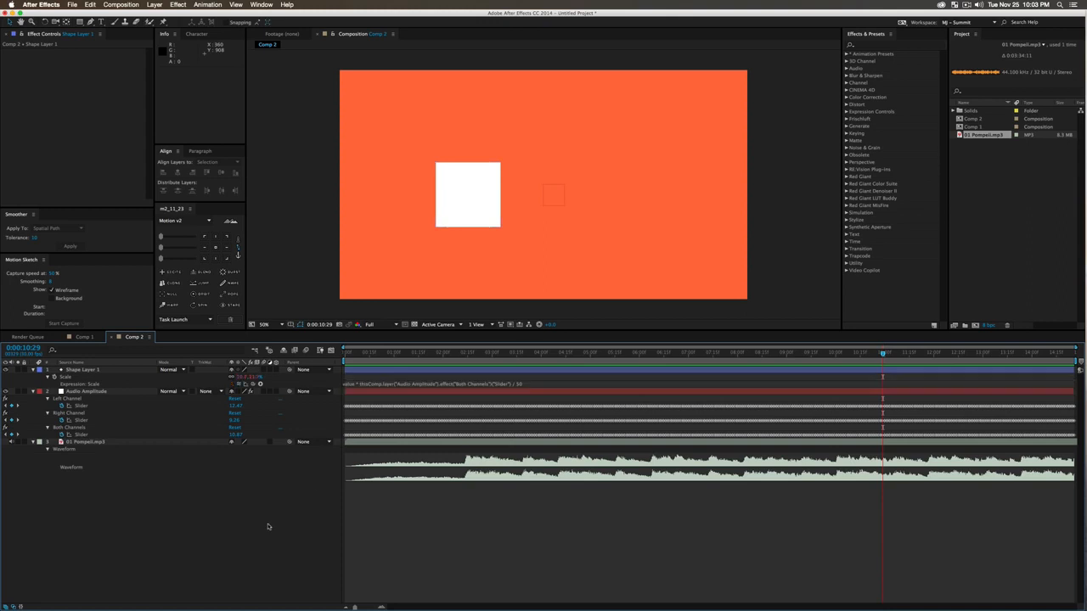
Scrub around the beat near 0:00:02:22 and play a RAM preview to check the square's scaling with the music
mouse_move(491, 363)
left_mouse_down()
mouse_move(538, 364)
mouse_move(455, 363)
mouse_move(479, 365)
left_mouse_up()
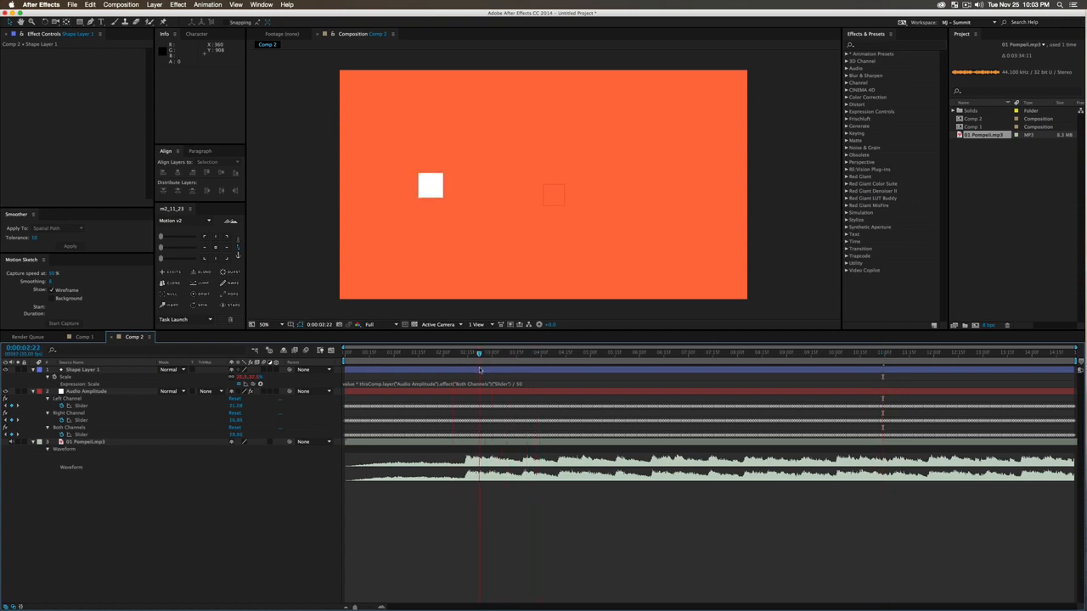
key("space")
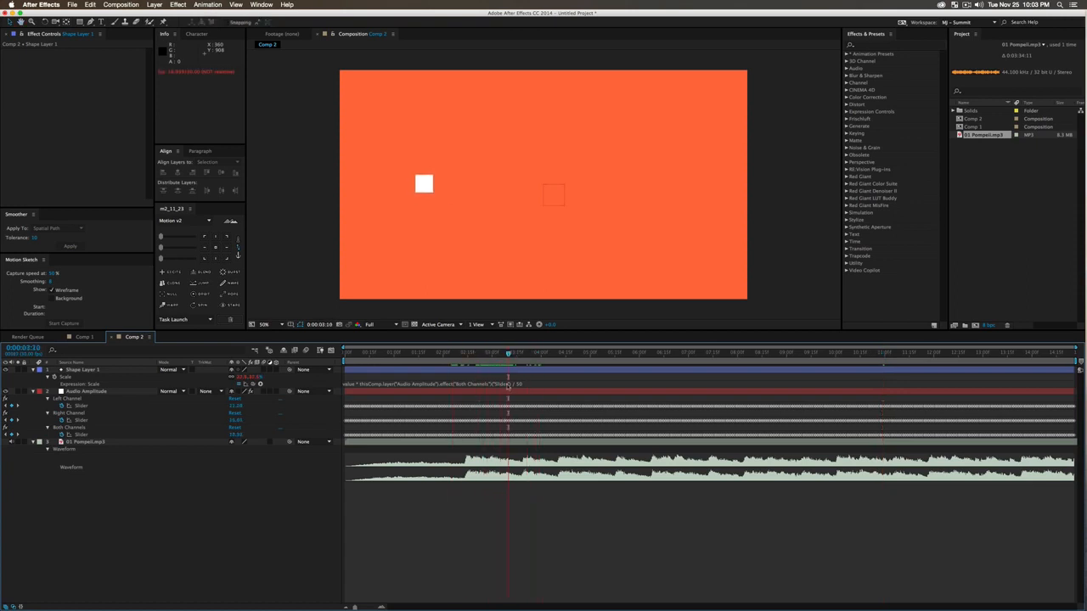
key("KP_0")
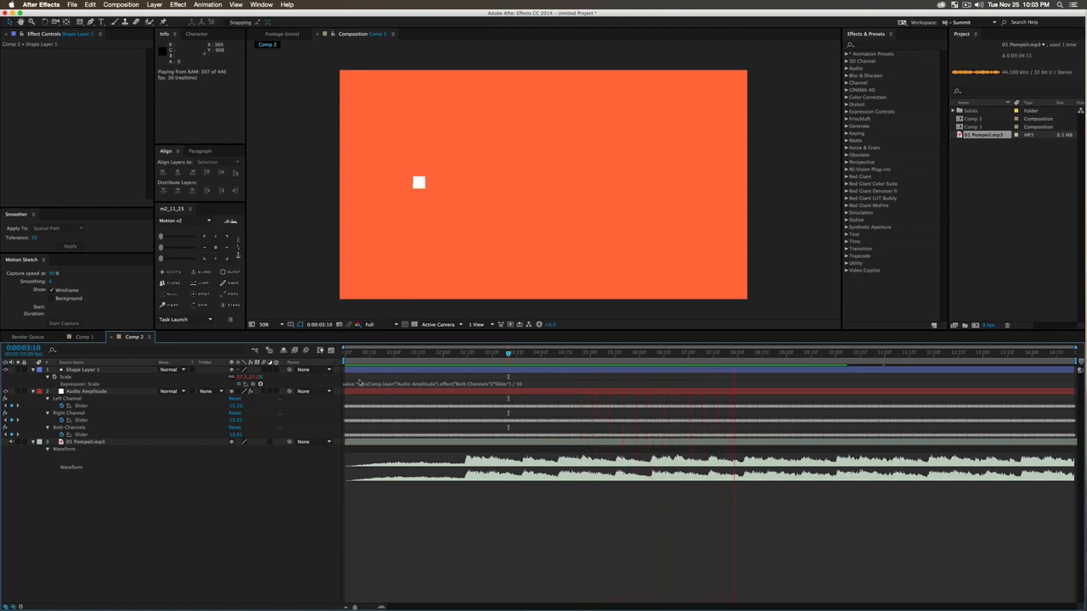
key("space")
Show the Both Channels slider's keyframe curve from the Audio Amplitude layer in the Graph Editor
left_click(81, 435)
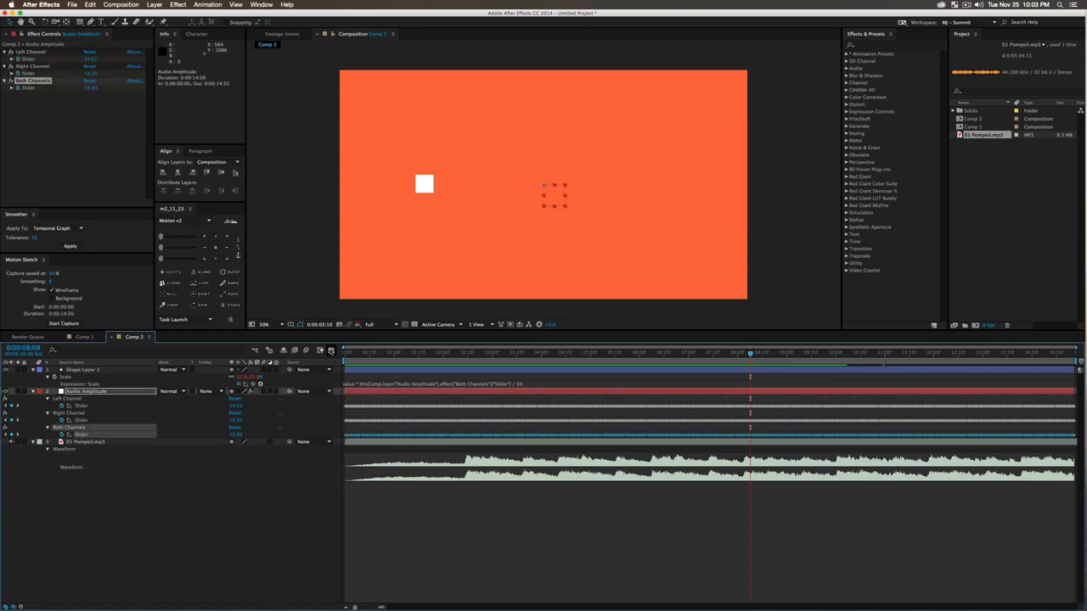
left_click(331, 350)
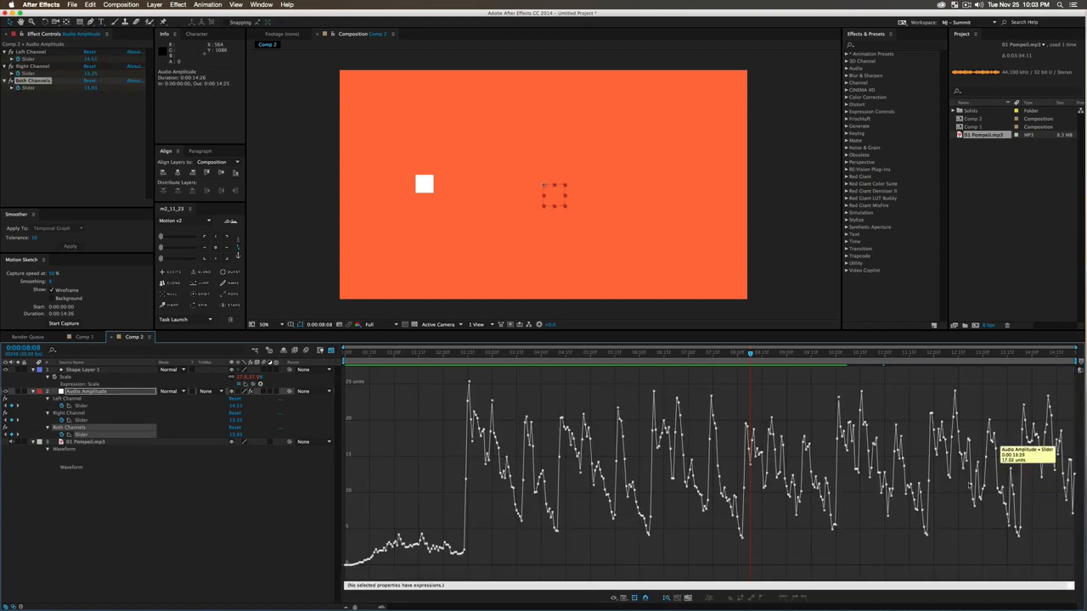
Smooth the Both Channels slider keyframes on the temporal graph with a tolerance of 10 and return to the layer bar view
left_click(85, 436)
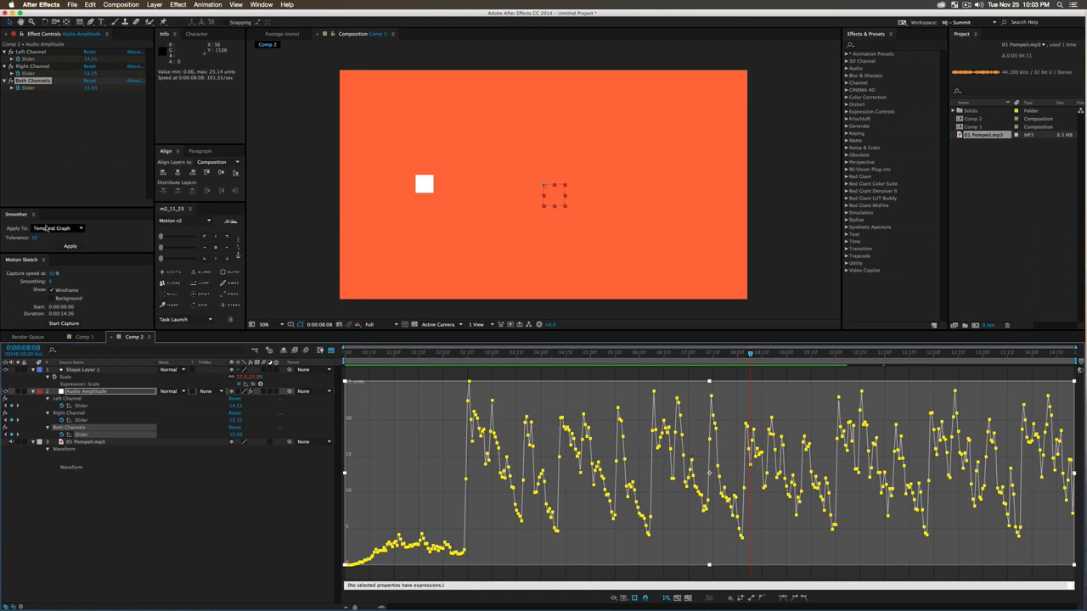
left_click(70, 247)
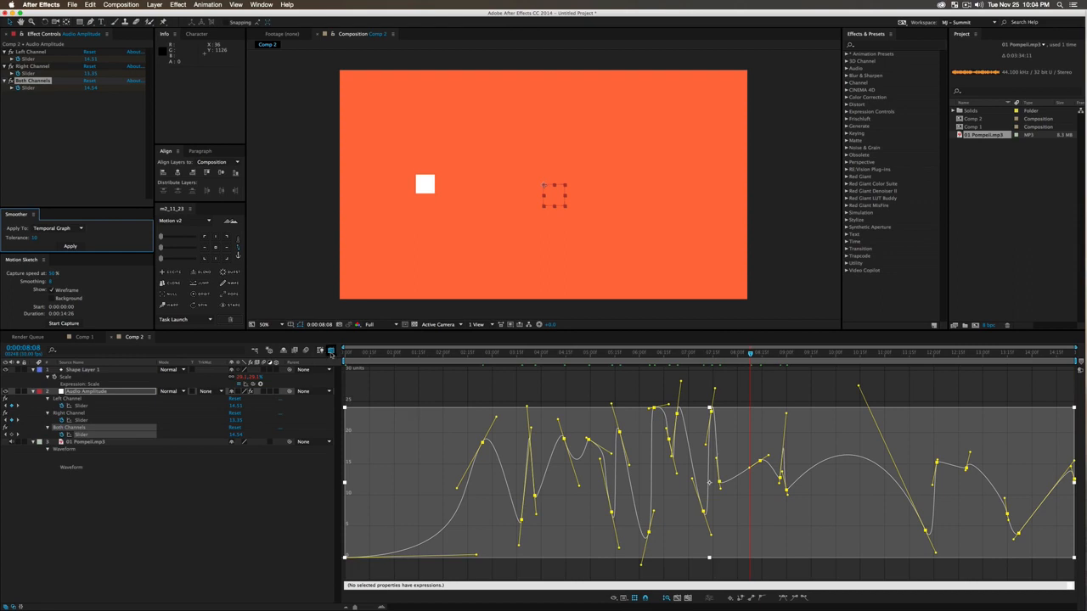
left_click(332, 351)
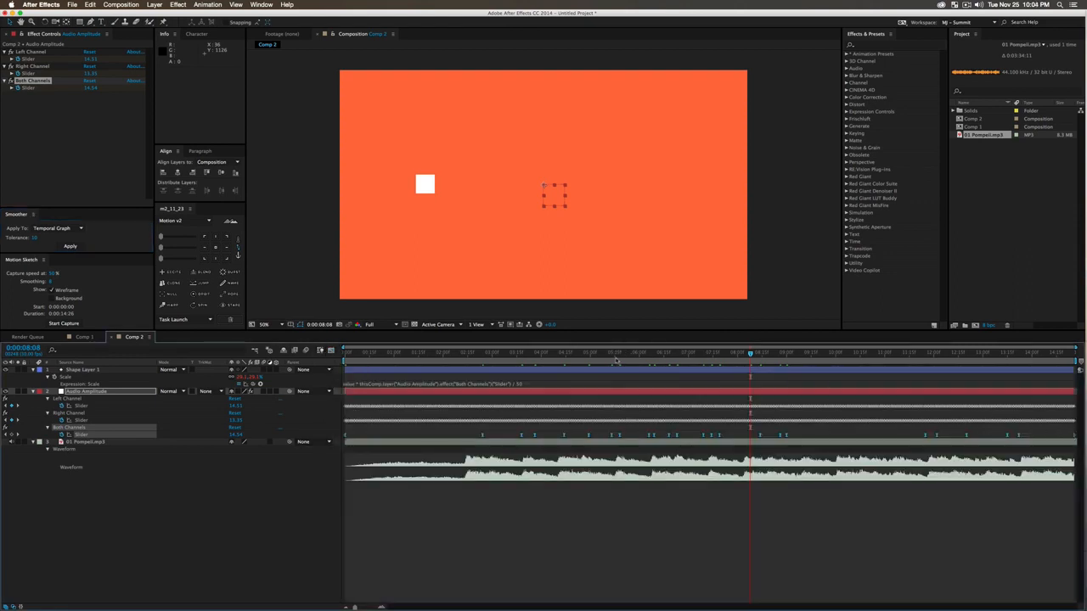
Move the playhead to 0:00:02:27 and preview the square's scaling with the smoothed slider keyframes
left_click_drag(617, 360, 488, 365)
key("space")
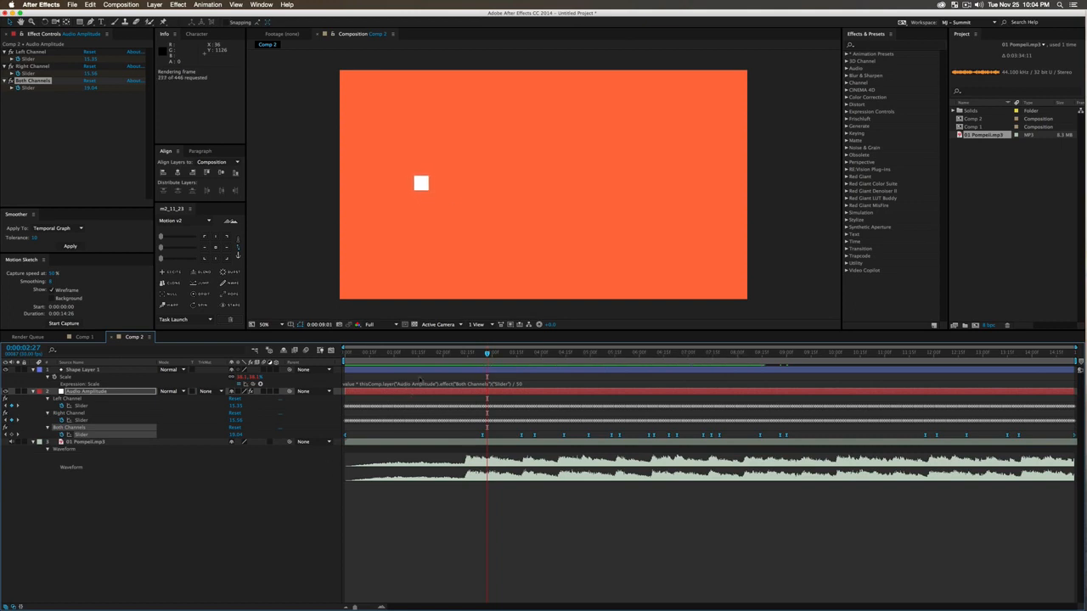
key("space")
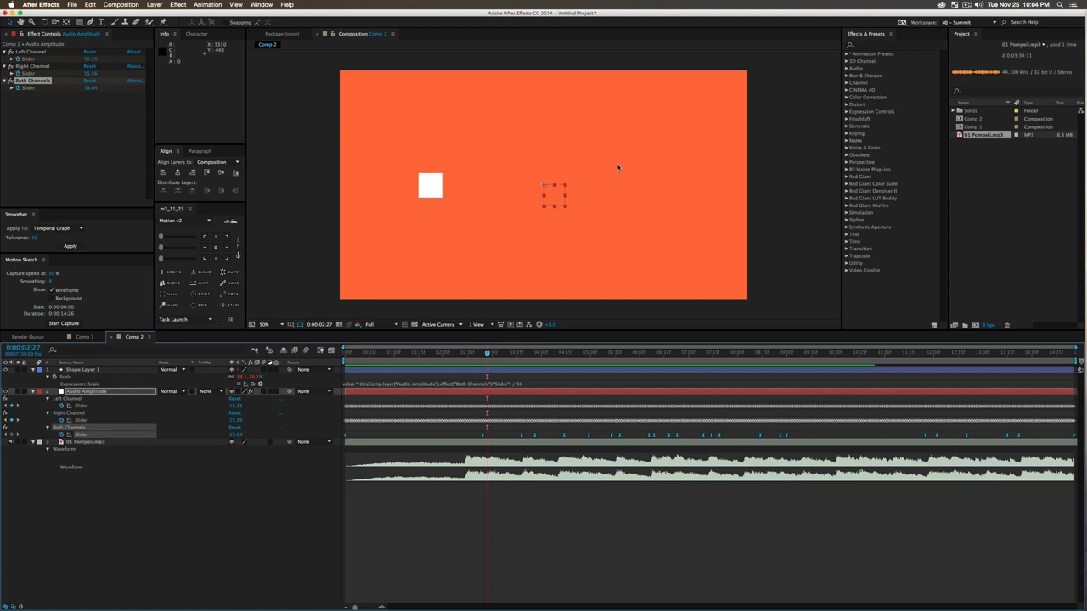
With no layer selected, draw a second white square about 273 px wide in the composition's right half and set its anchor point at bottom centre
key("q")
left_click_drag(633, 133, 671, 177)
key("super+z")
left_click(192, 507)
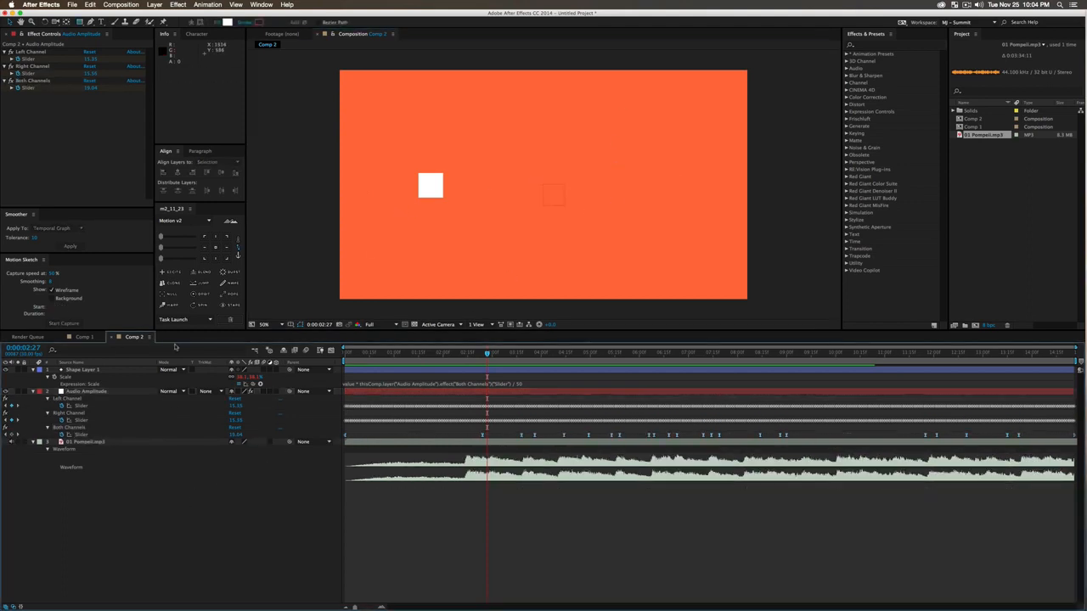
left_click_drag(641, 136, 700, 193)
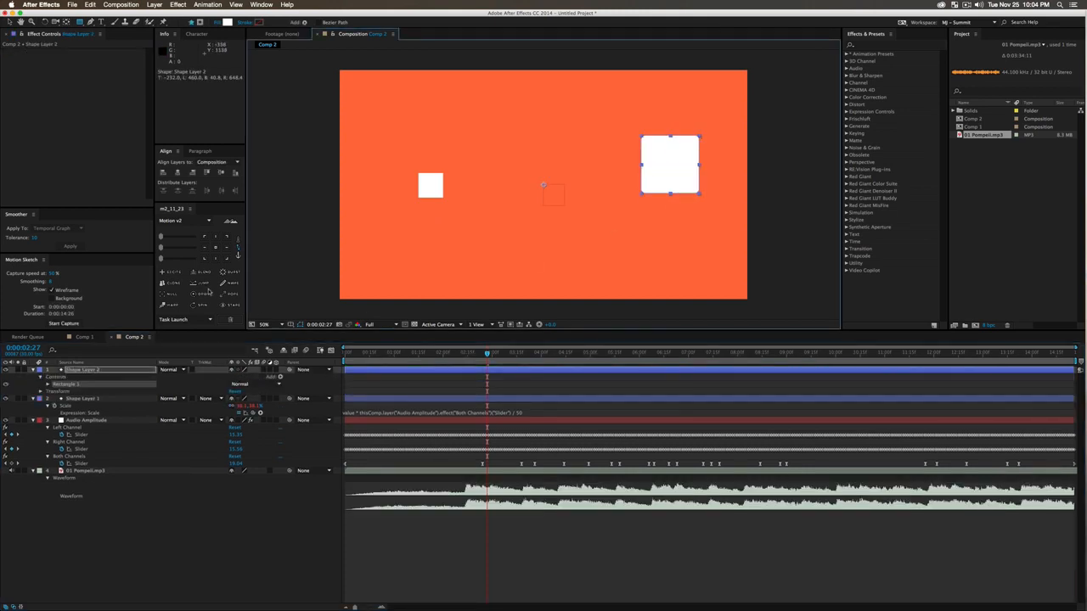
left_click(217, 259)
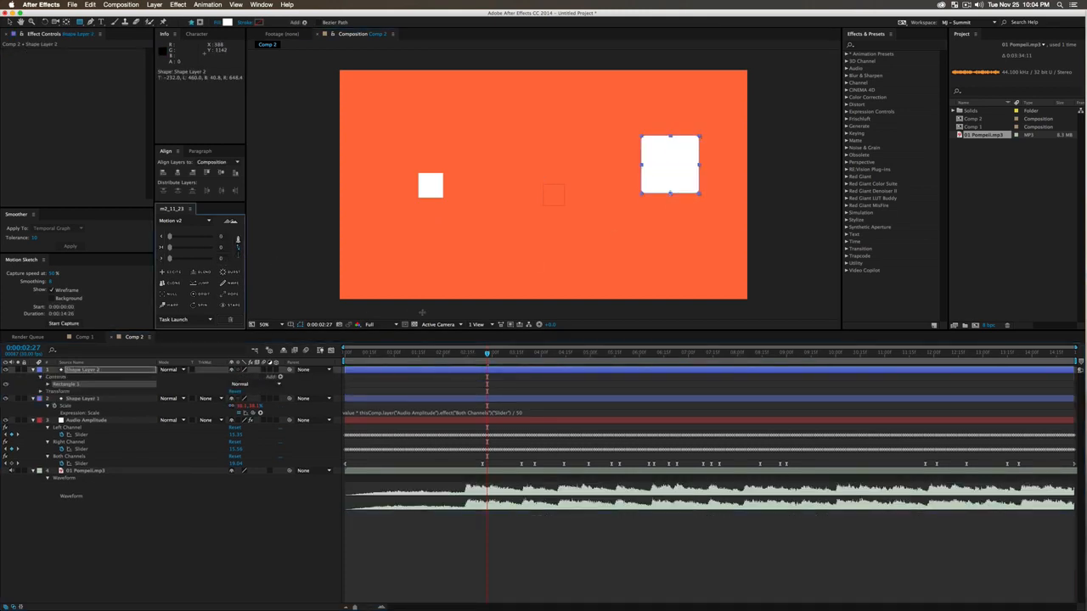
Separate the Position property of Shape Layer 2 into individual X and Y dimensions
left_click(123, 370)
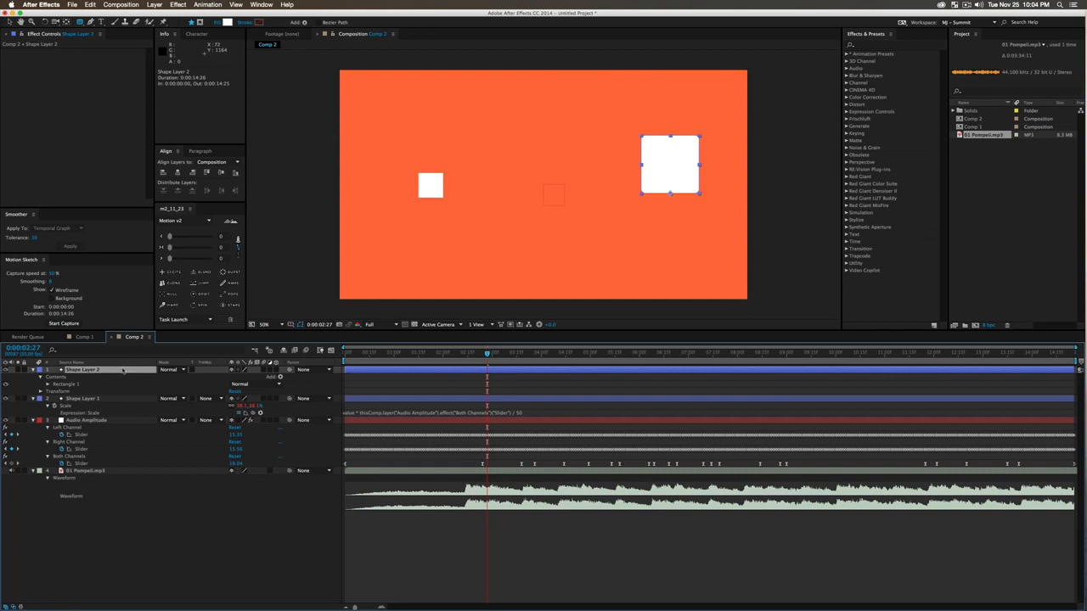
key("p")
left_click(70, 380)
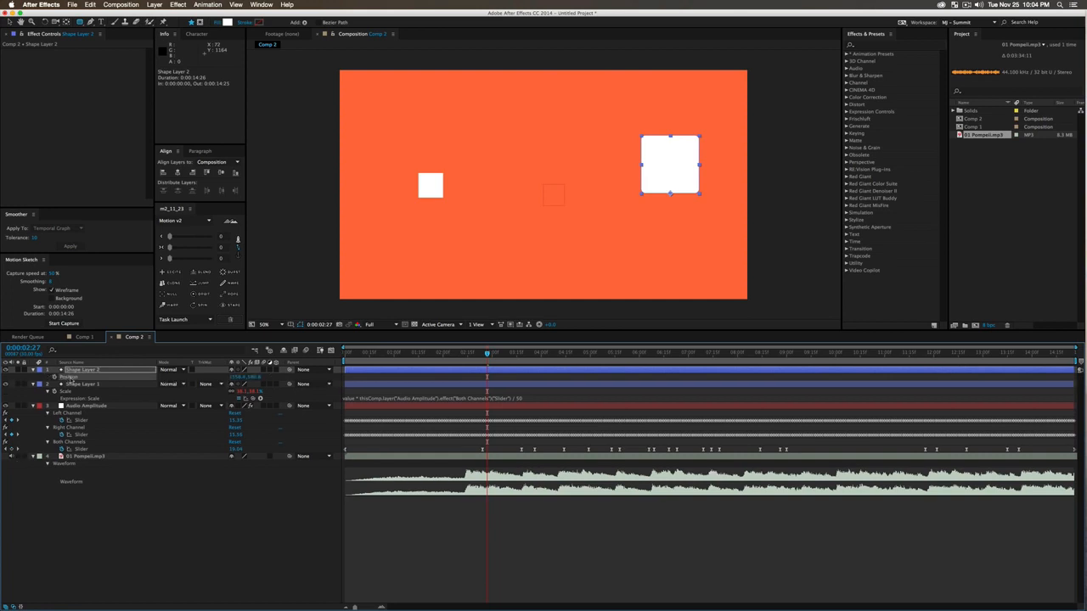
right_click(71, 380)
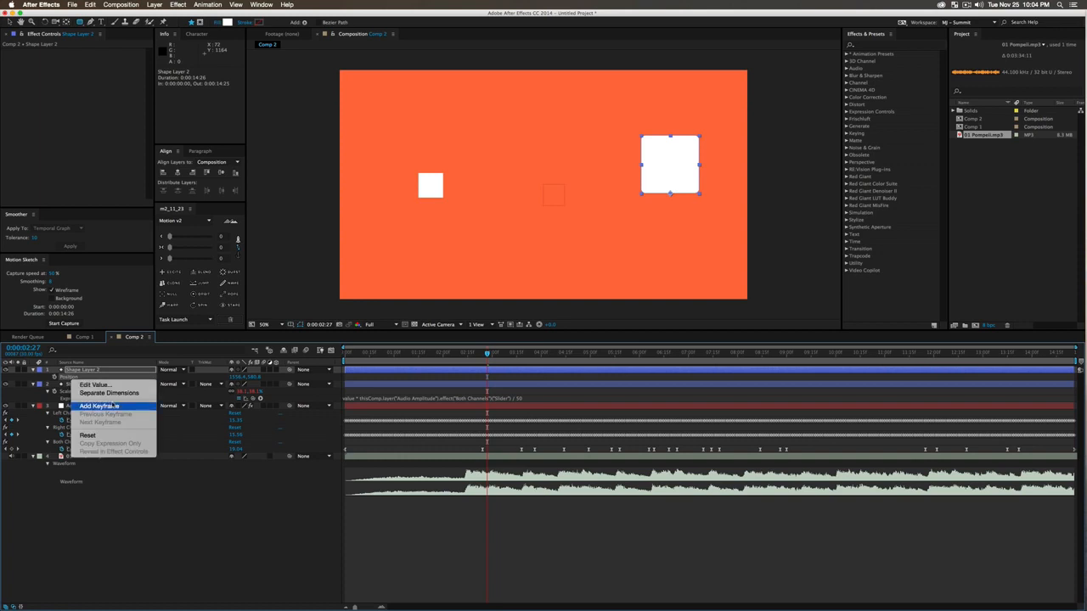
left_click(109, 393)
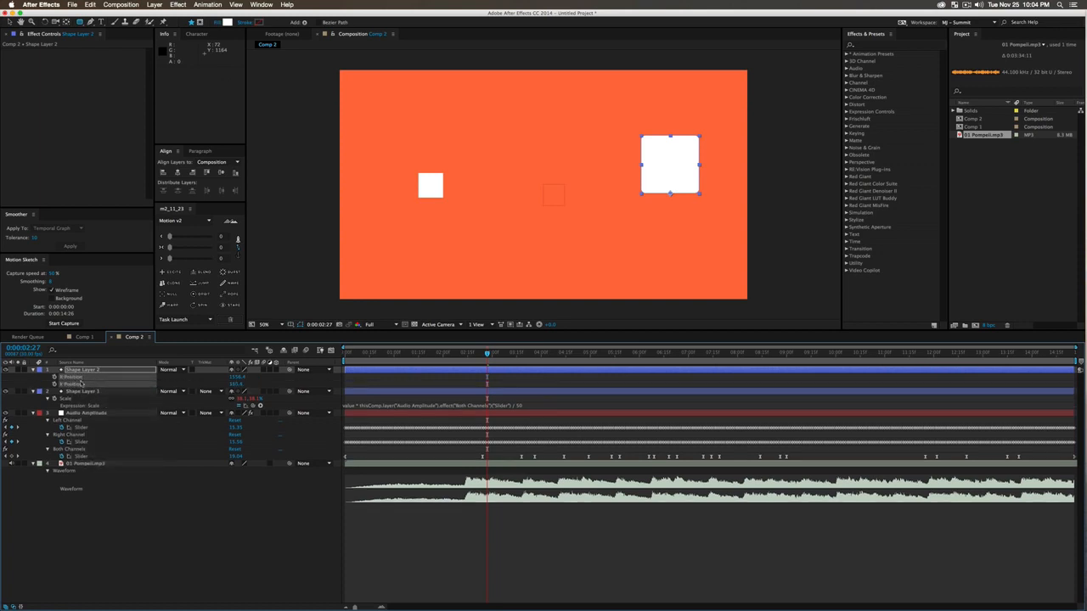
left_click(202, 525)
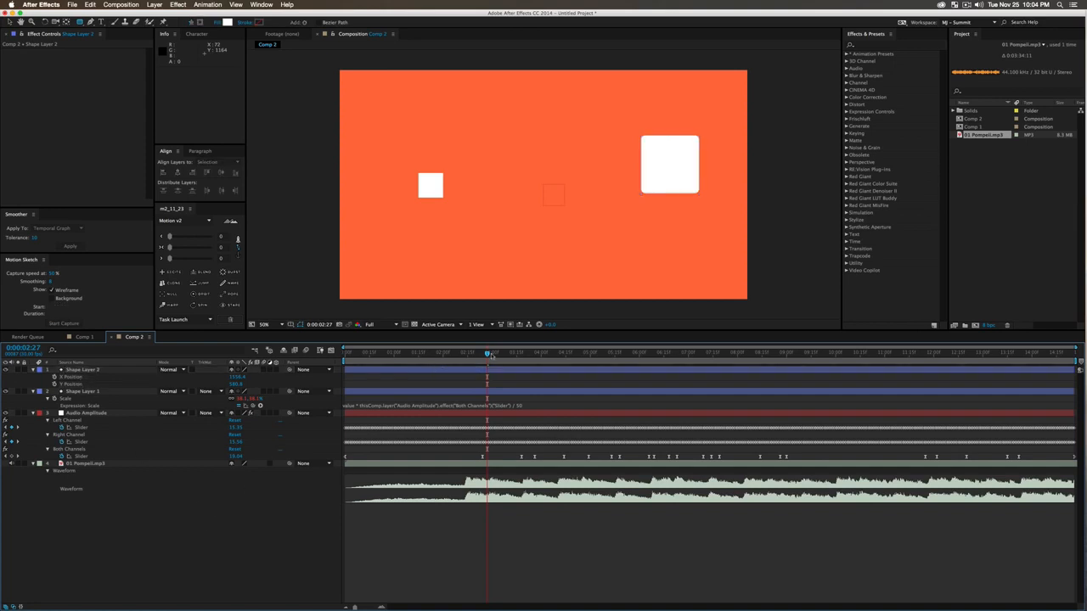
At 0:00:02:25, move the Shape Layer 2 square down and left to about X 1468, Y 701
left_click_drag(491, 354, 484, 353)
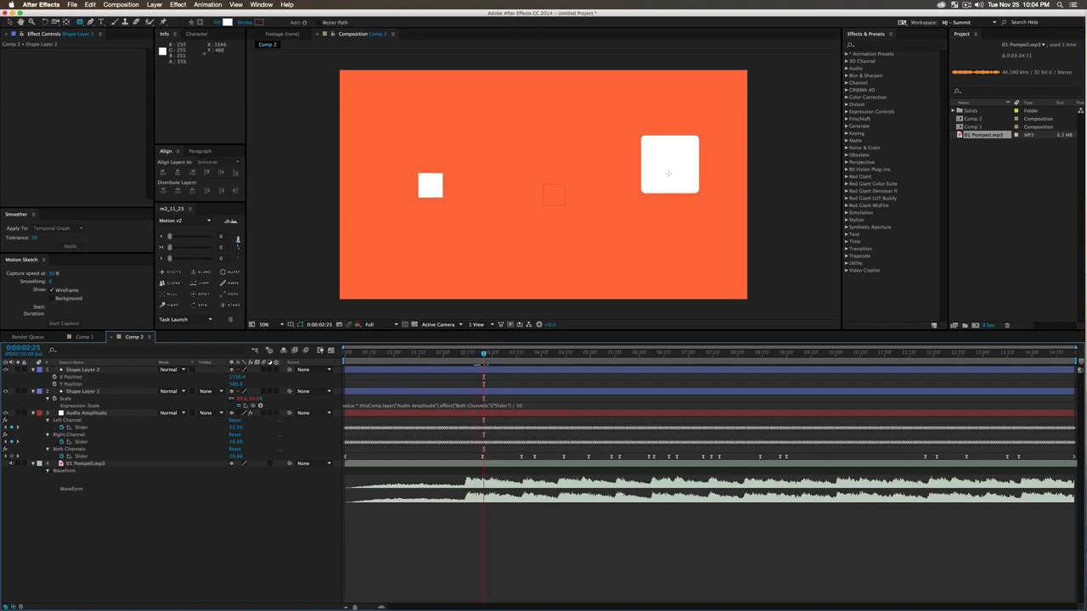
left_click_drag(668, 173, 649, 199)
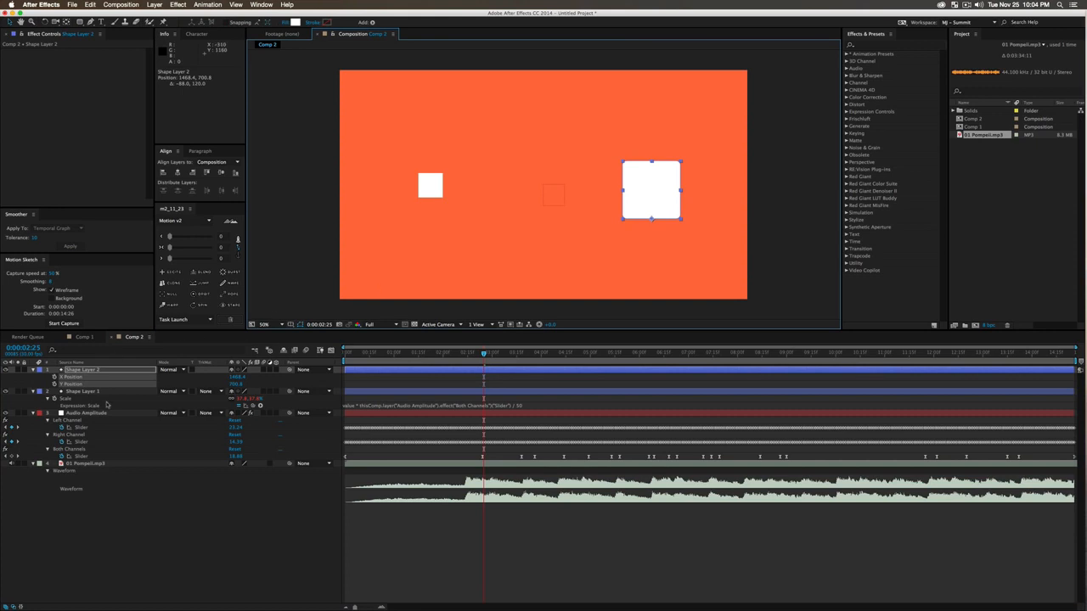
left_click(153, 540)
Add a Y Position expression to Shape Layer 2: value + (the Audio Amplitude layer's Both Channels slider *2)
left_click(80, 392)
left_click(62, 384)
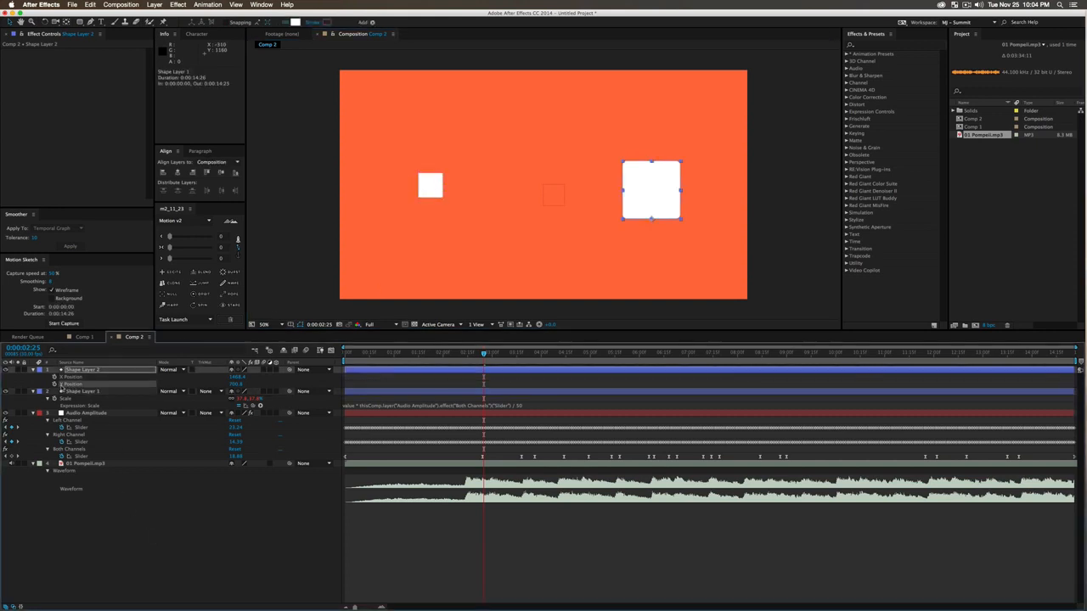
left_click(55, 384, "alt")
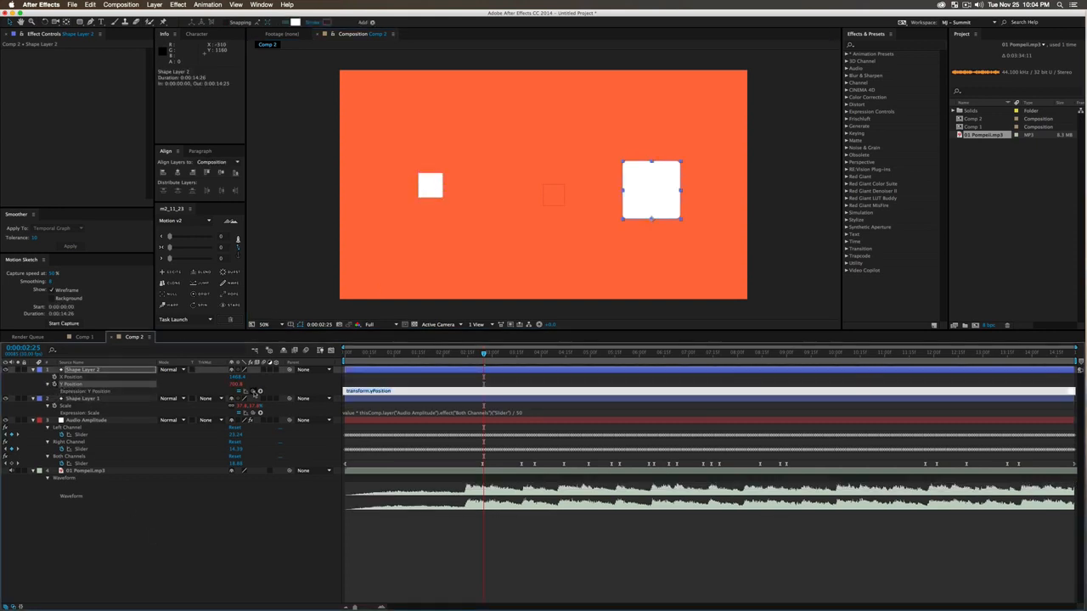
left_click(408, 390)
key("super+a")
key("BackSpace")
type("val")
left_click_drag(252, 392, 81, 464)
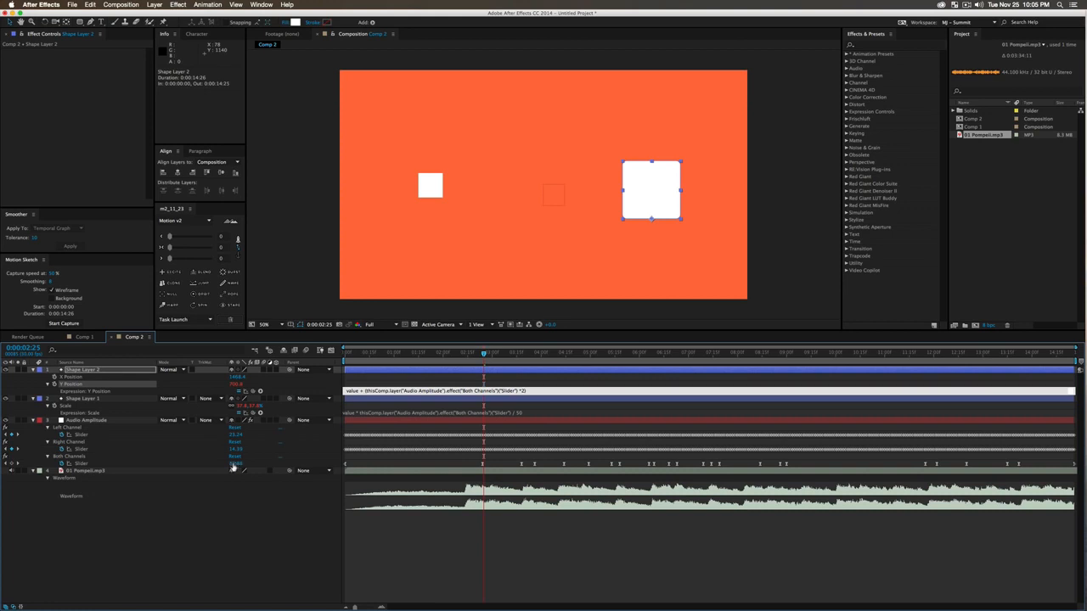
left_click(299, 527)
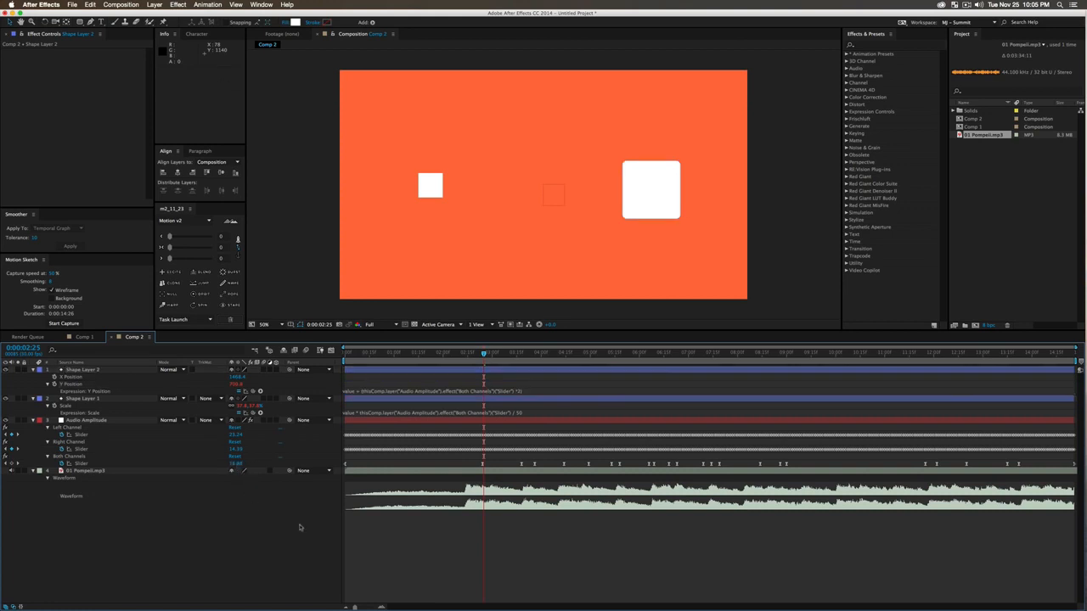
Move the playhead to 0:00:01:18 and play a RAM preview to check the second square's vertical bounce with the music
left_click_drag(485, 354, 423, 405)
key("KP_0")
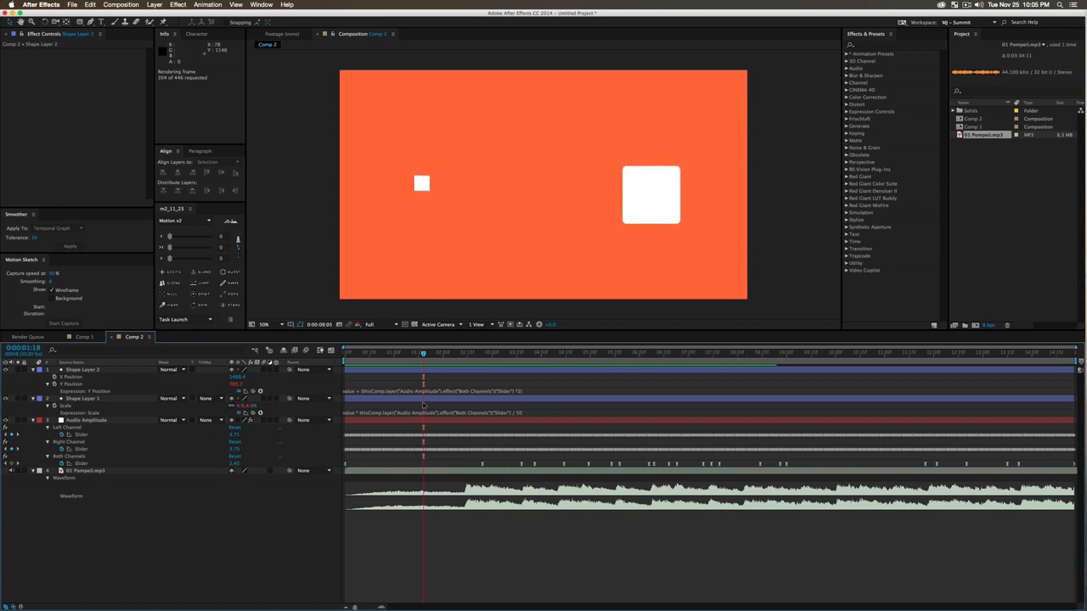
key("space")
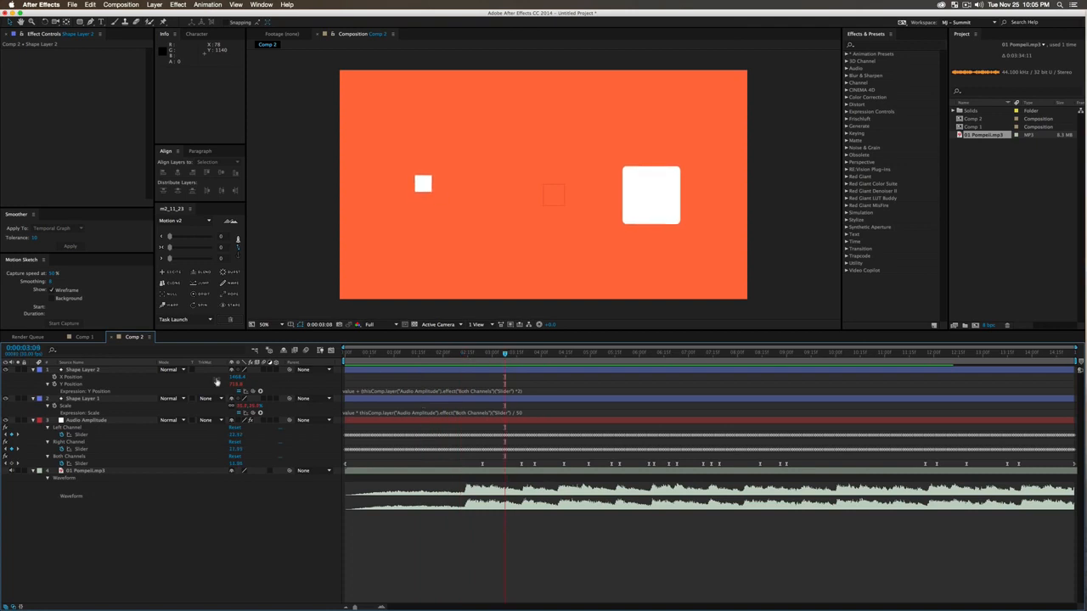
Move the Shape Layer 2 square around the composition, leave it at about X 1388, and preview its audio-driven bounce
left_click_drag(663, 208, 537, 229)
left_click_drag(509, 271, 592, 281)
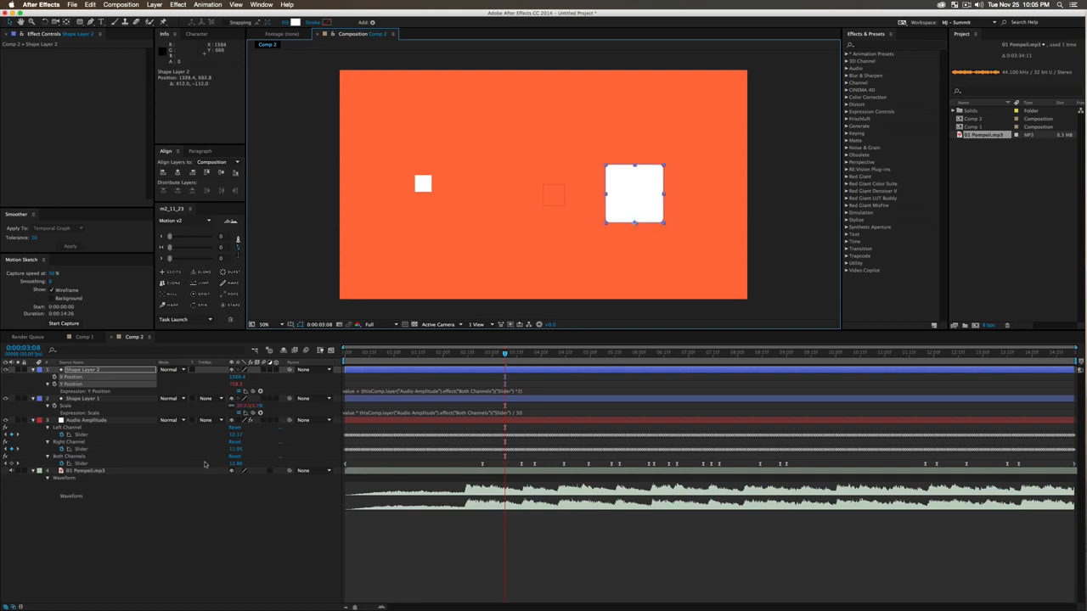
key("KP_0")
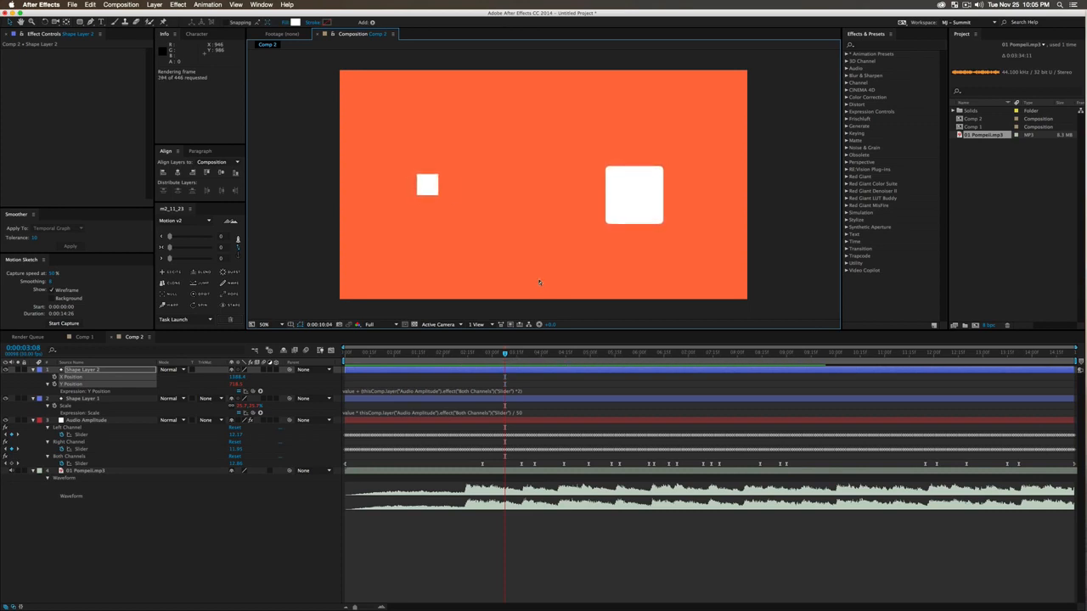
Look through all properties of Shape Layer 2, then find the Colorama effect and apply it to that layer
left_click(101, 373)
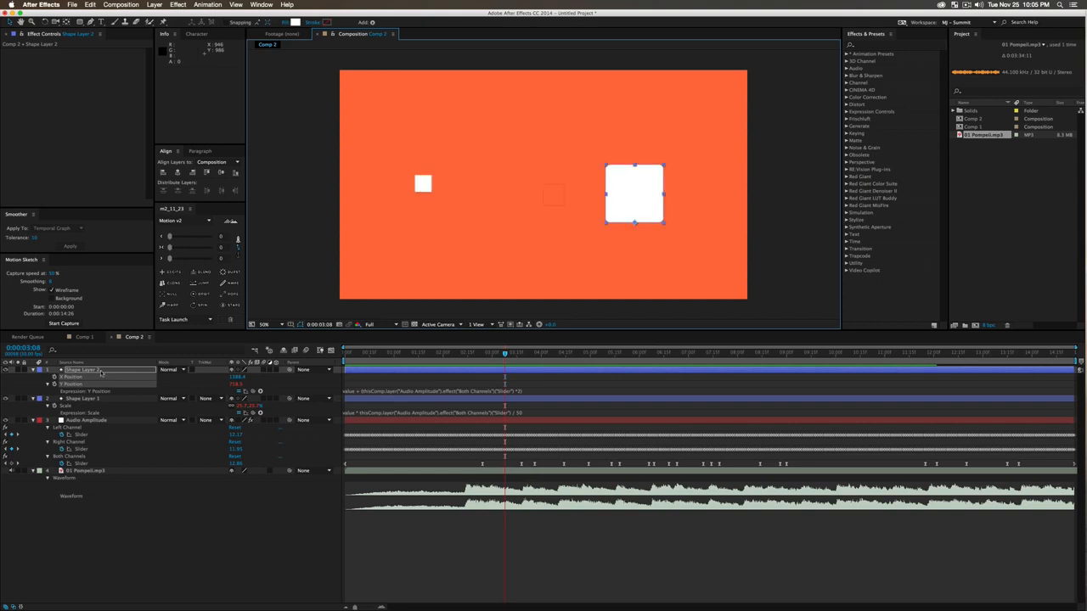
left_click(34, 371, "super")
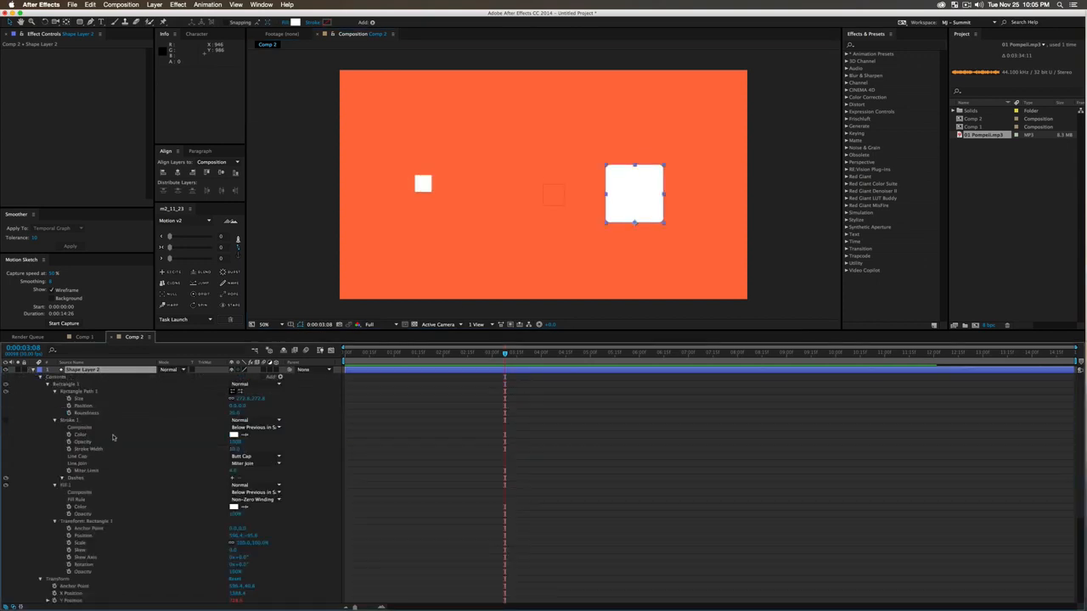
scroll(113, 461, "down", 5)
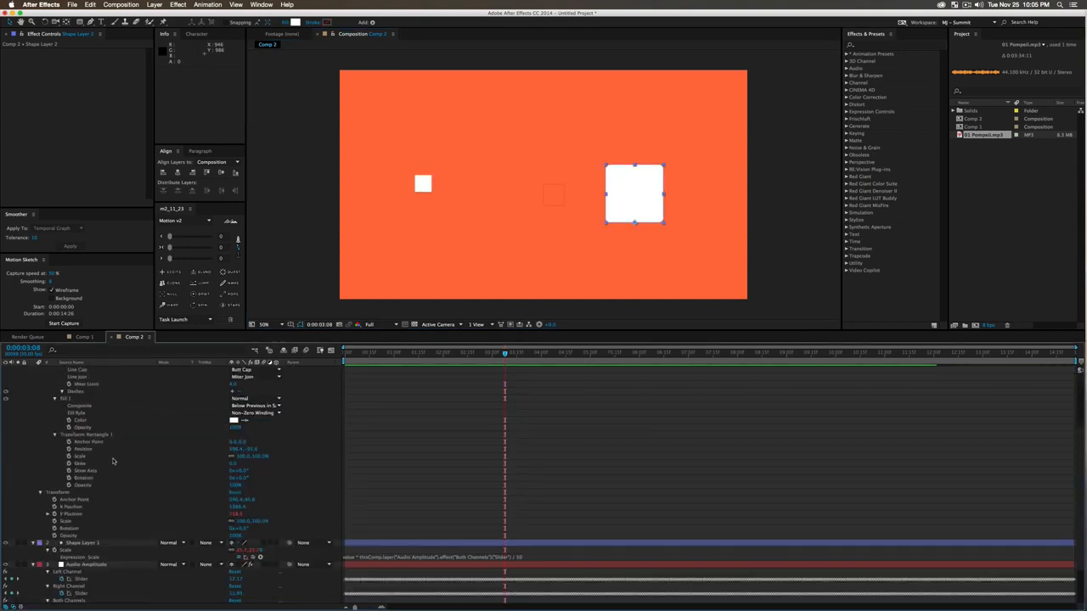
left_click(869, 45)
type("co")
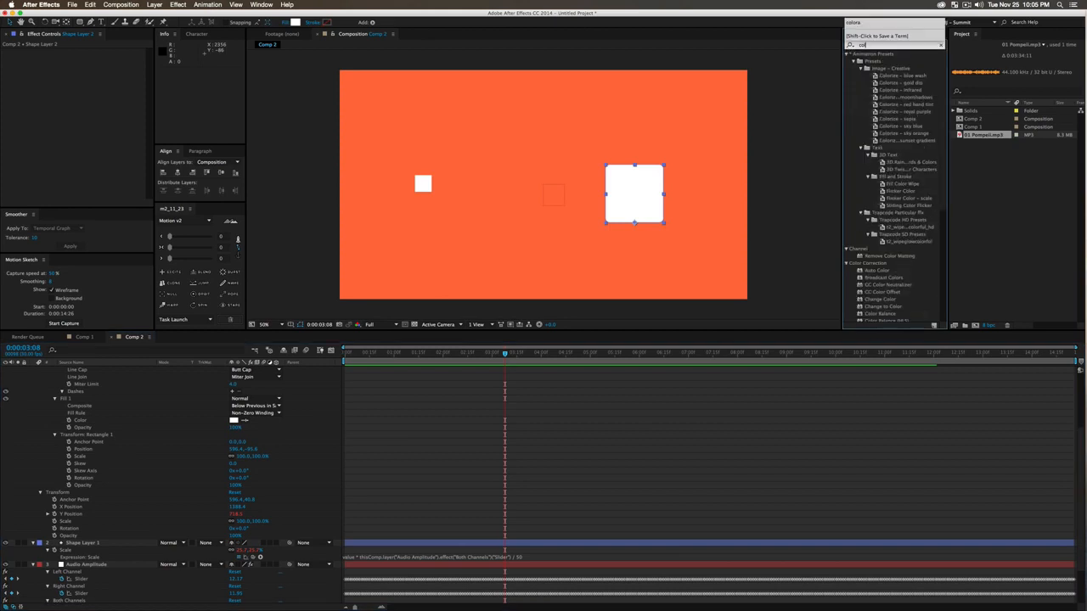
type("lora")
left_click_drag(875, 62, 39, 374)
left_click(34, 370)
left_click(86, 370)
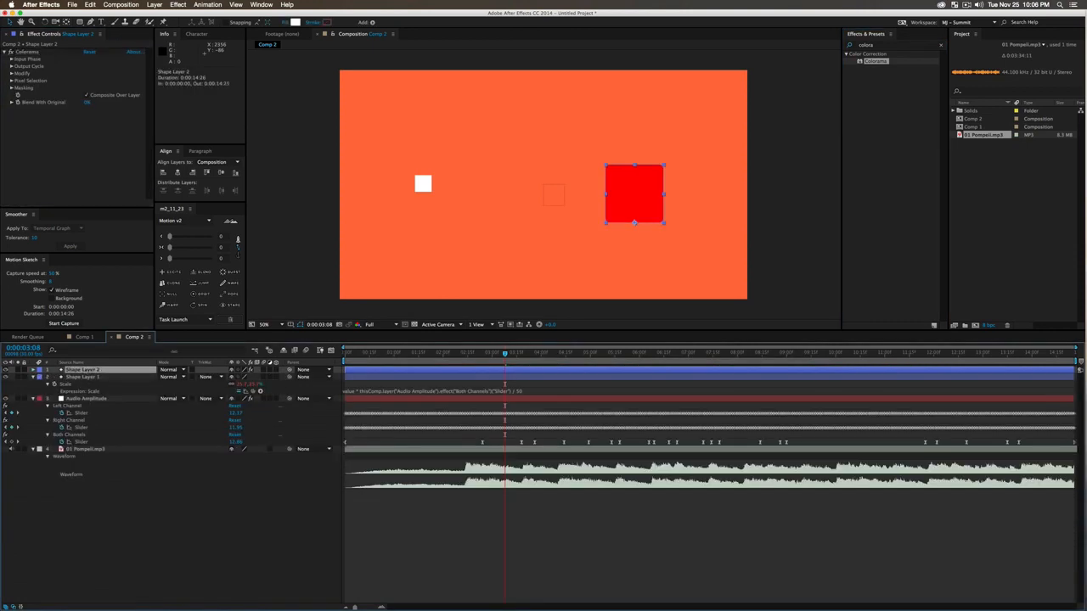
Add an expression to Colorama's Phase Shift on Shape Layer 2 that multiplies the Audio Amplitude layer's Both Channels slider by 4
left_click(11, 59)
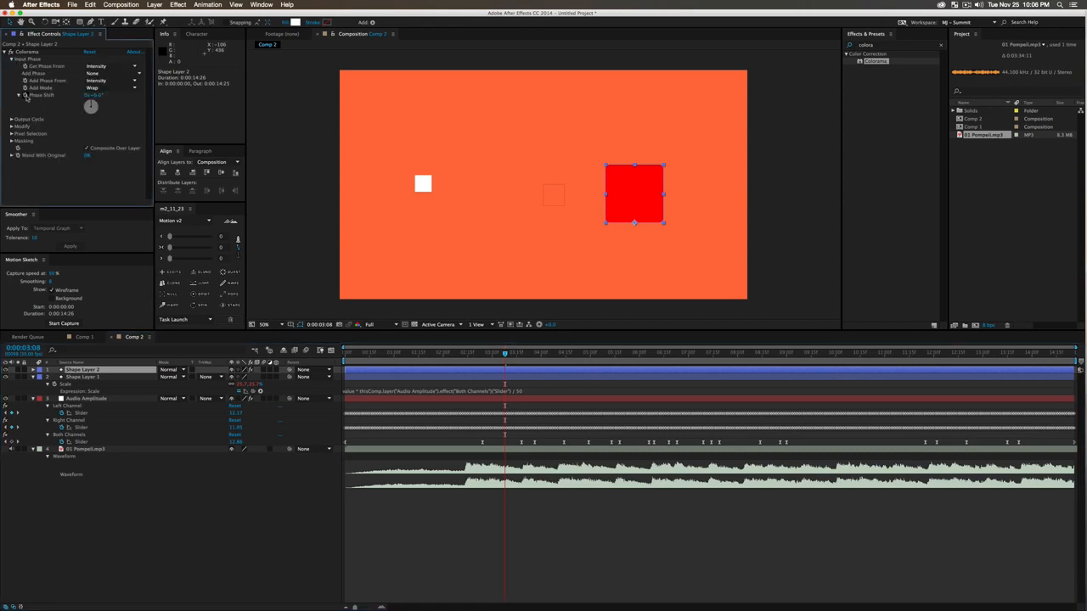
left_click(25, 98, "alt")
key("comma")
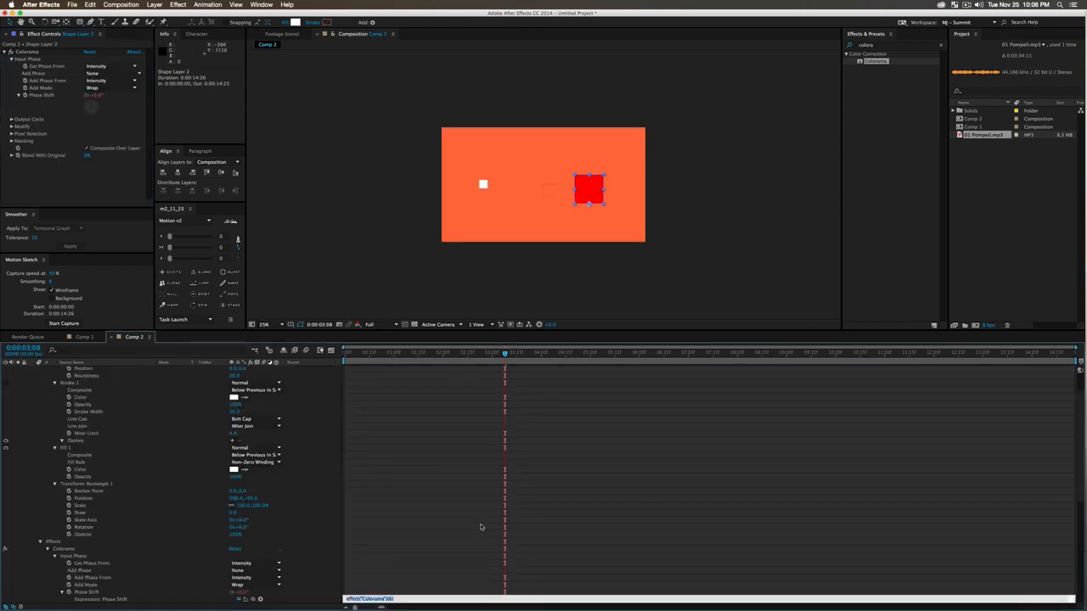
scroll(426, 563, "down", 8)
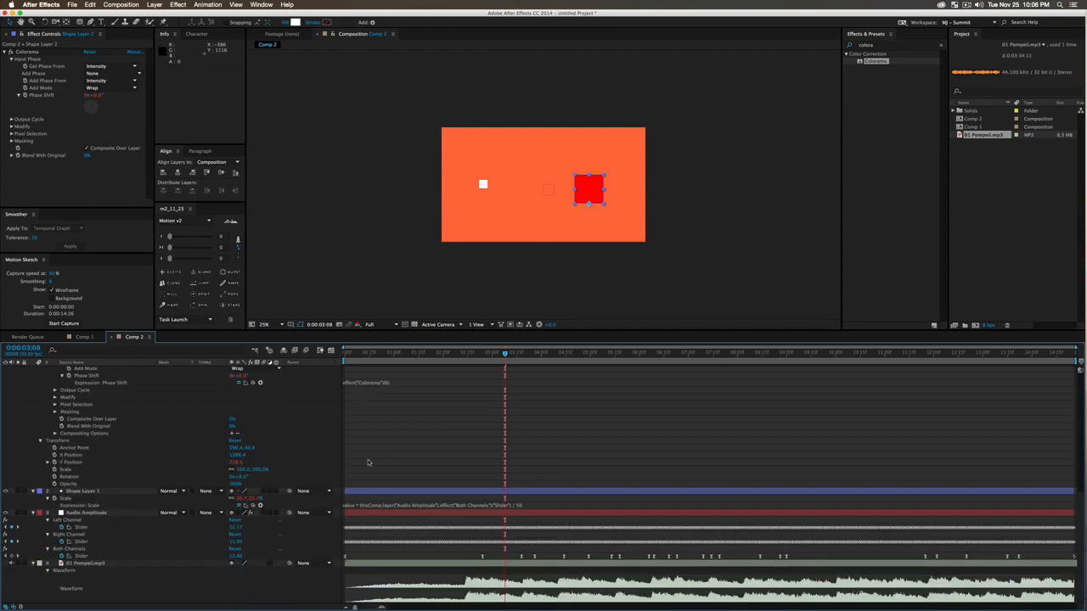
left_click(386, 383)
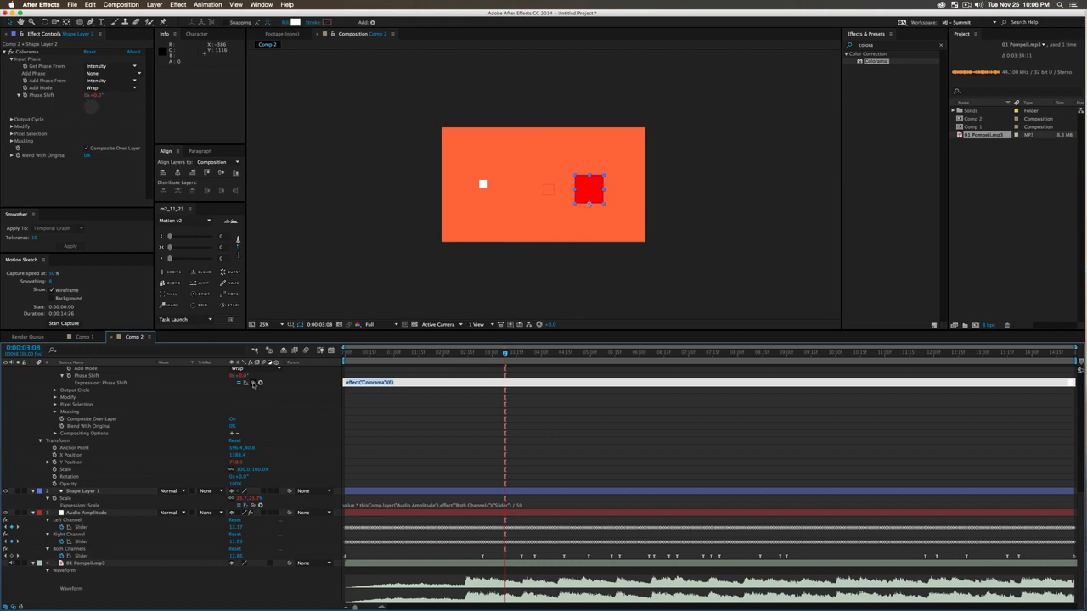
left_click_drag(253, 384, 85, 558)
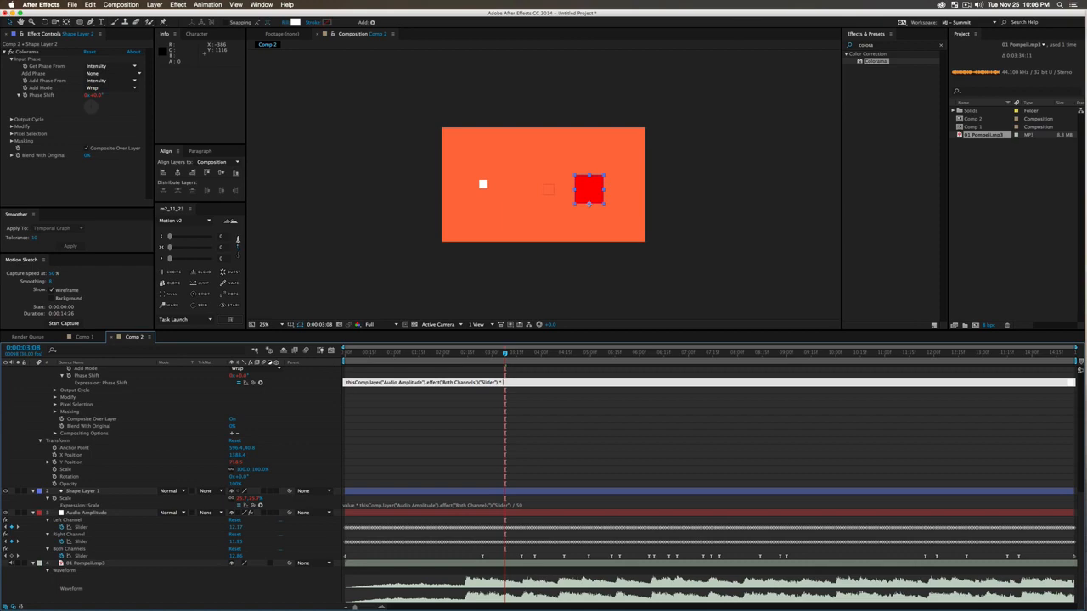
left_click(306, 409)
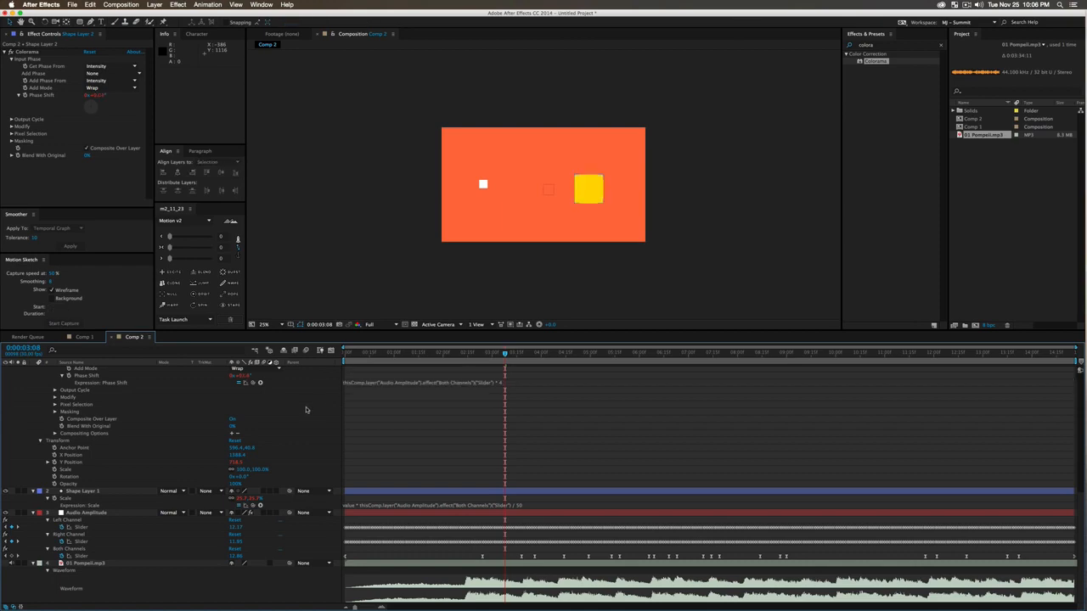
Collapse the expanded properties of all Comp 2 layers, leaving only the keyframed Audio Amplitude sliders revealed, and deselect everything
left_click(331, 350)
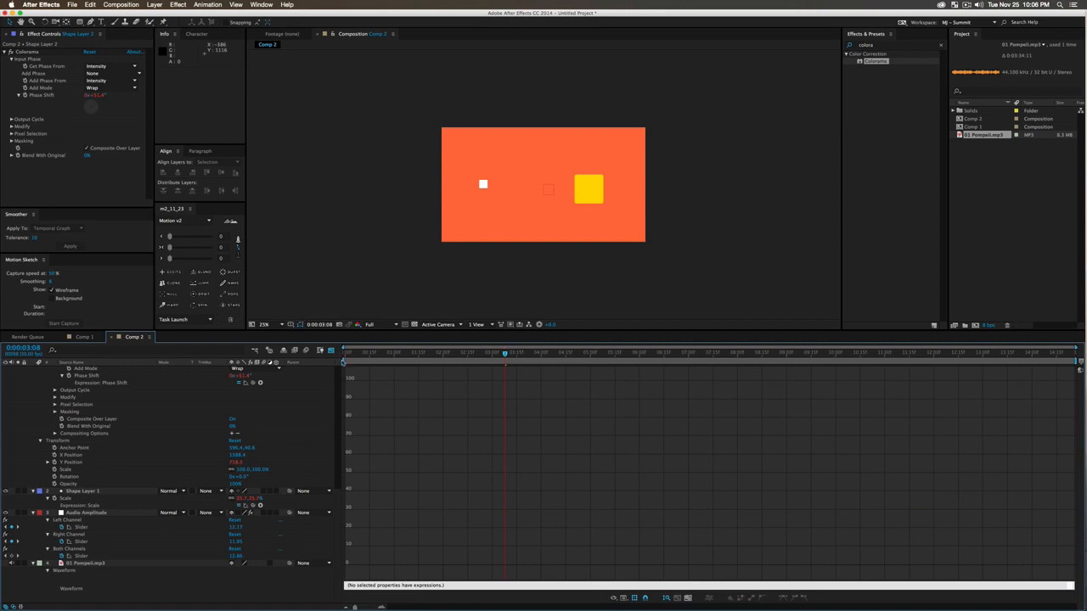
left_click(332, 350)
key("super+a")
key("u")
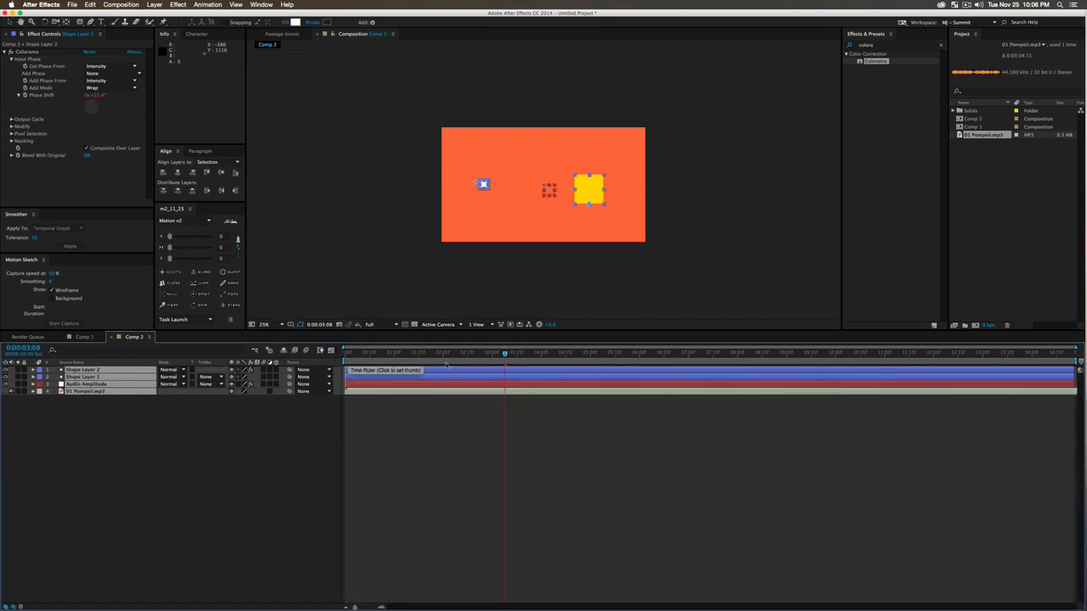
key("u")
left_click(223, 521)
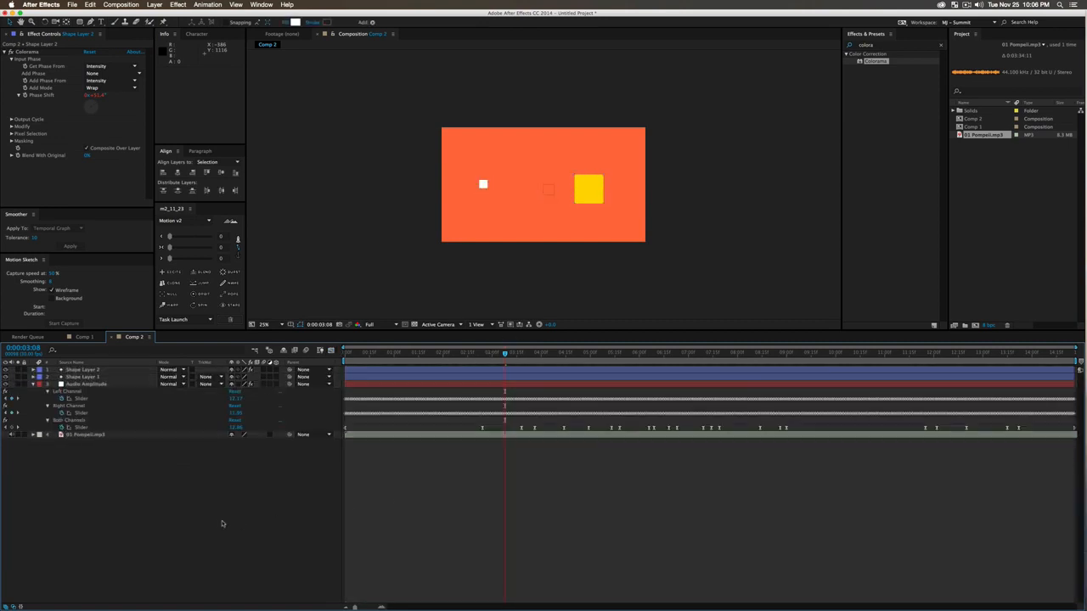
Move the playhead to 0:00:03:07 and play a RAM preview of the squares reacting to the music
left_click(493, 353)
mouse_move(501, 357)
left_mouse_down()
mouse_move(620, 362)
mouse_move(504, 373)
left_mouse_up()
key("KP_0")
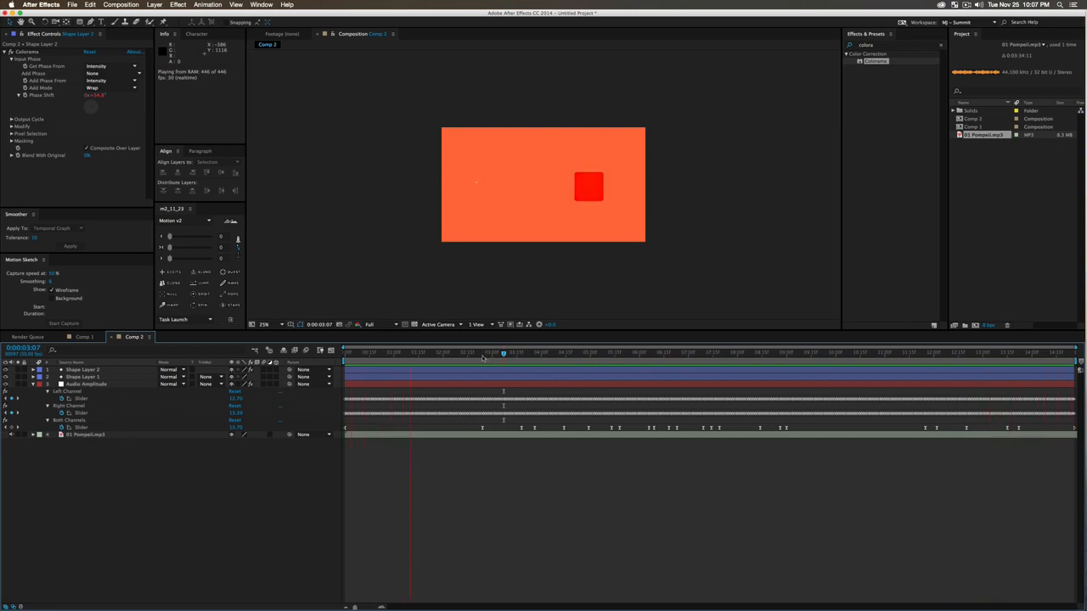
Expand all properties of Shape Layer 2 and try the preset expression rgbToHsl(rgbaArray) on Rectangle Path 1's Size
left_click(106, 372)
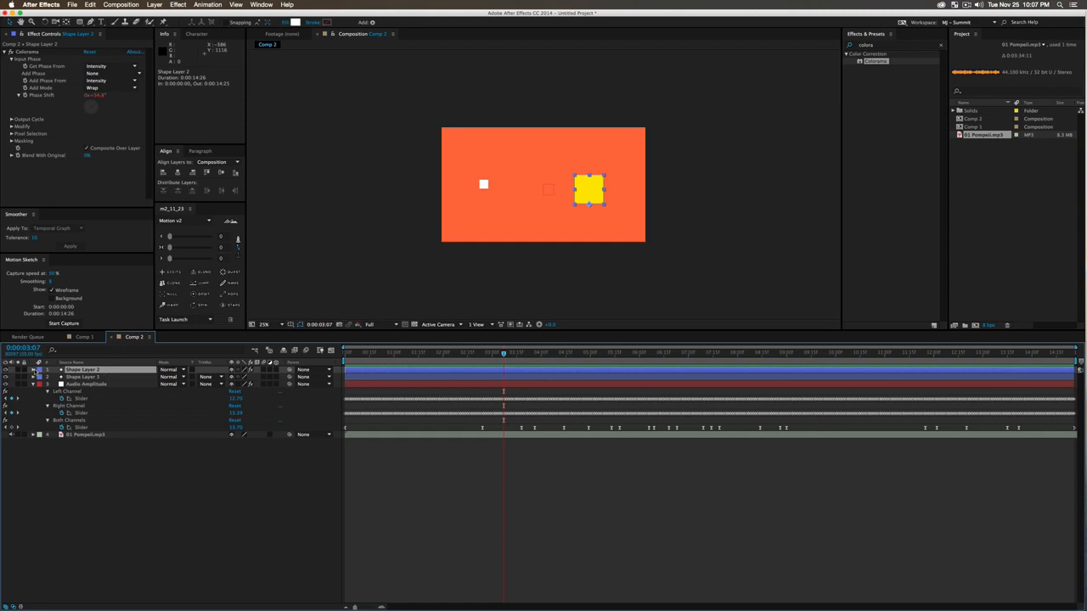
left_click(34, 370, "super")
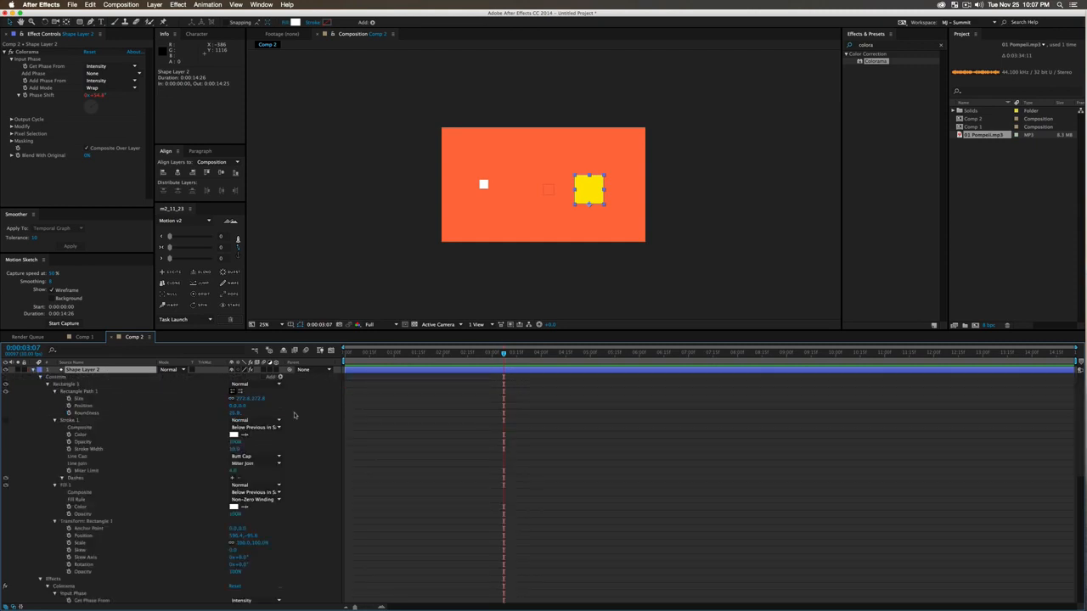
left_click(69, 398, "alt")
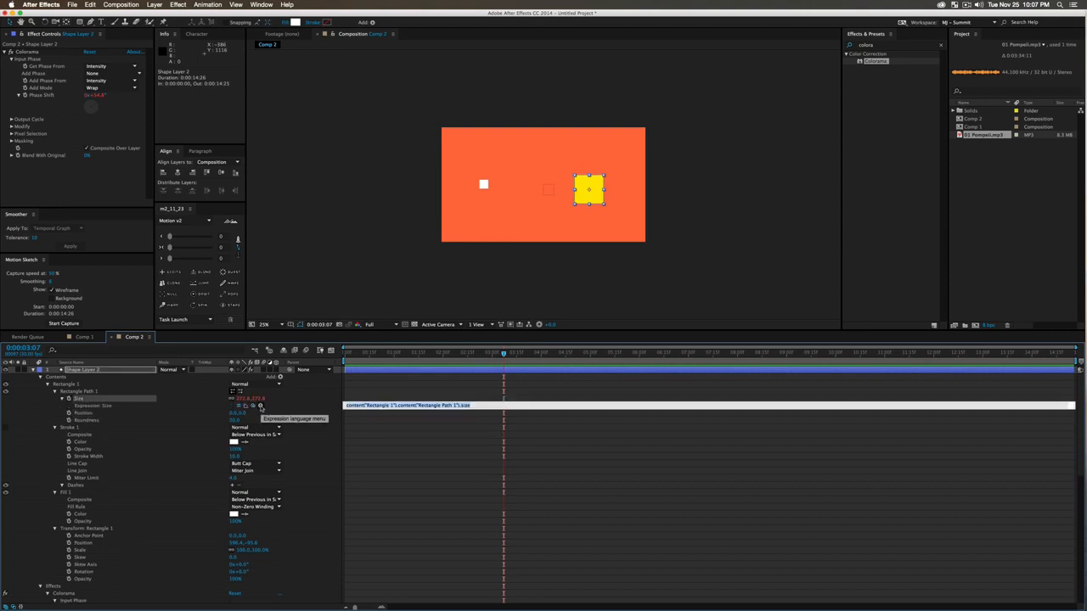
left_click(261, 407)
mouse_move(265, 407)
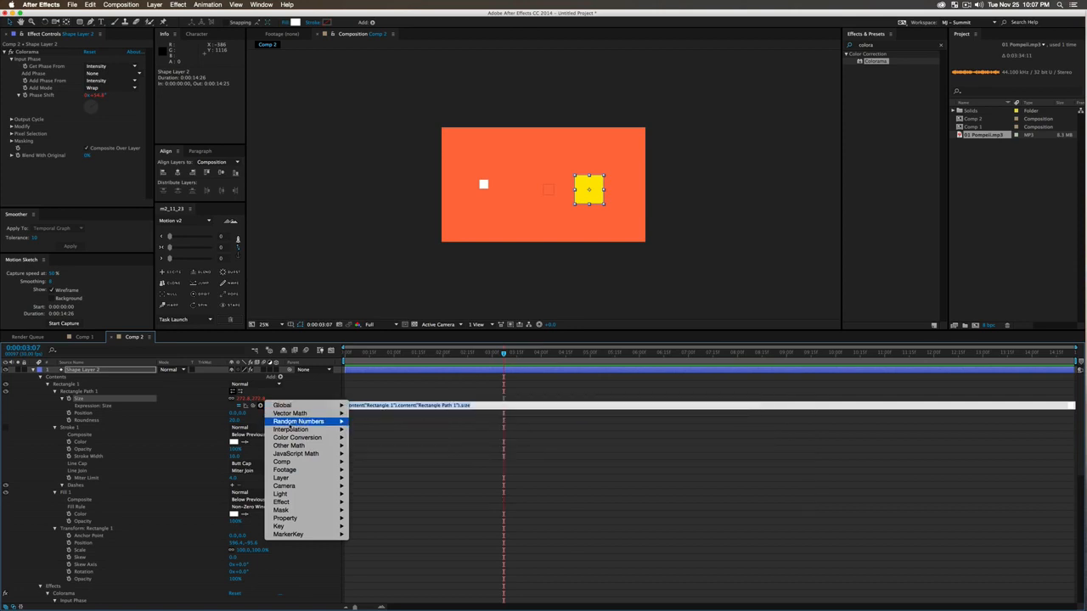
mouse_move(290, 437)
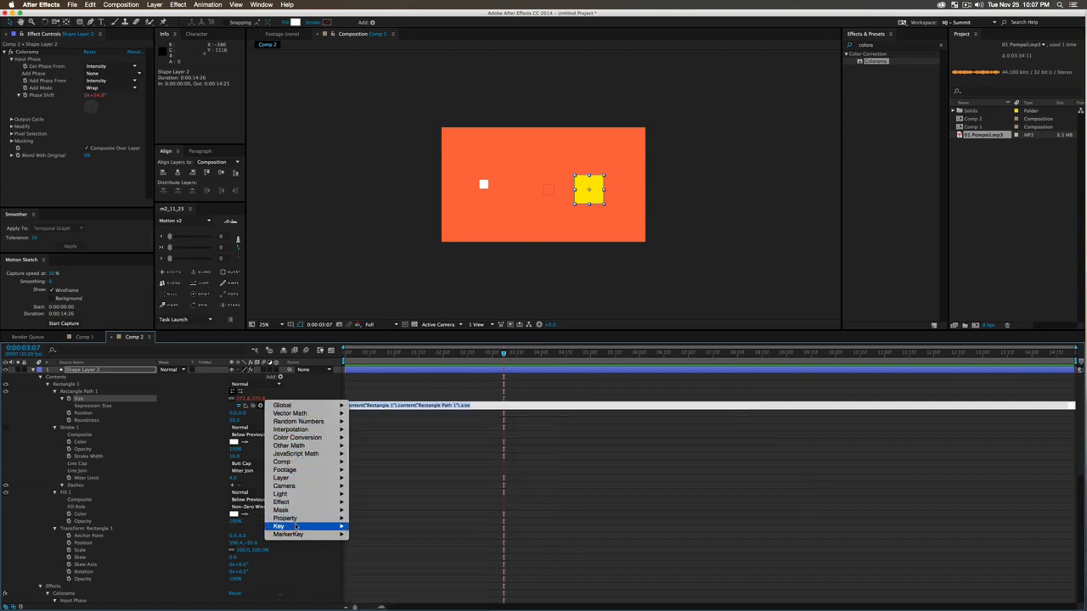
left_click(385, 437)
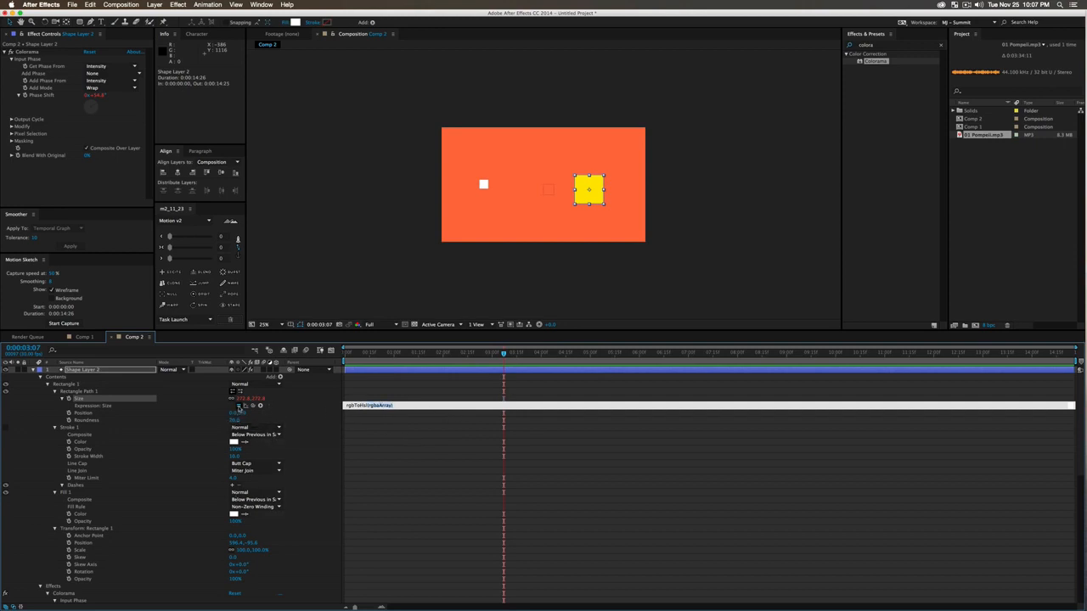
Disable the expression on Rectangle Path 1's Size and delete its text
left_click(239, 406)
left_click(661, 346)
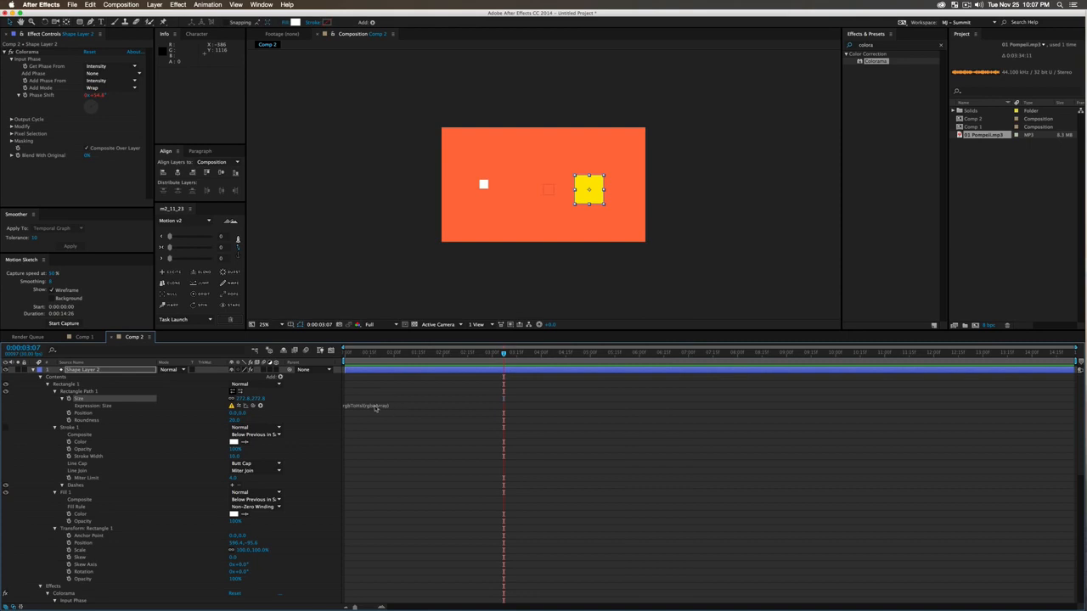
left_click(375, 408)
key("BackSpace")
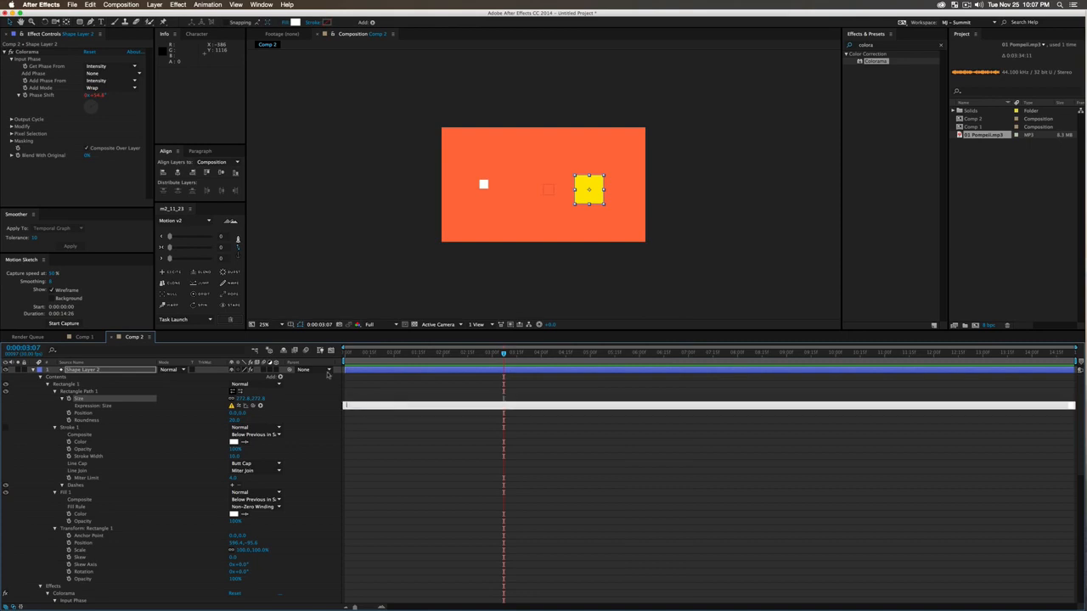
Return the playhead to 0:00:00:00, collapse the properties of every layer in Comp 2 and deselect all layers
left_click_drag(389, 352, 312, 352)
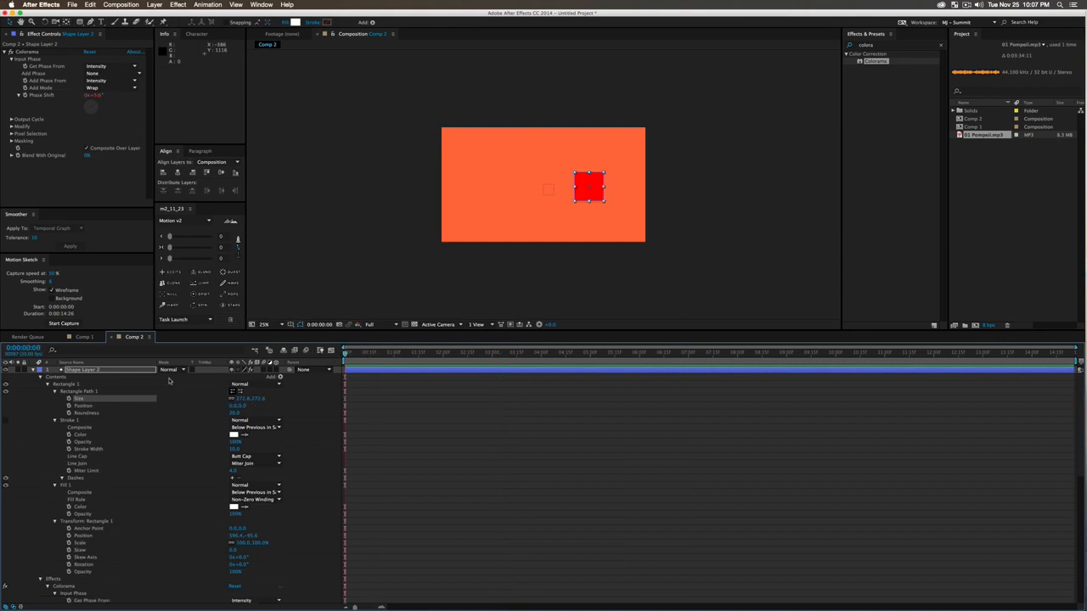
left_click(130, 371)
key("super+a")
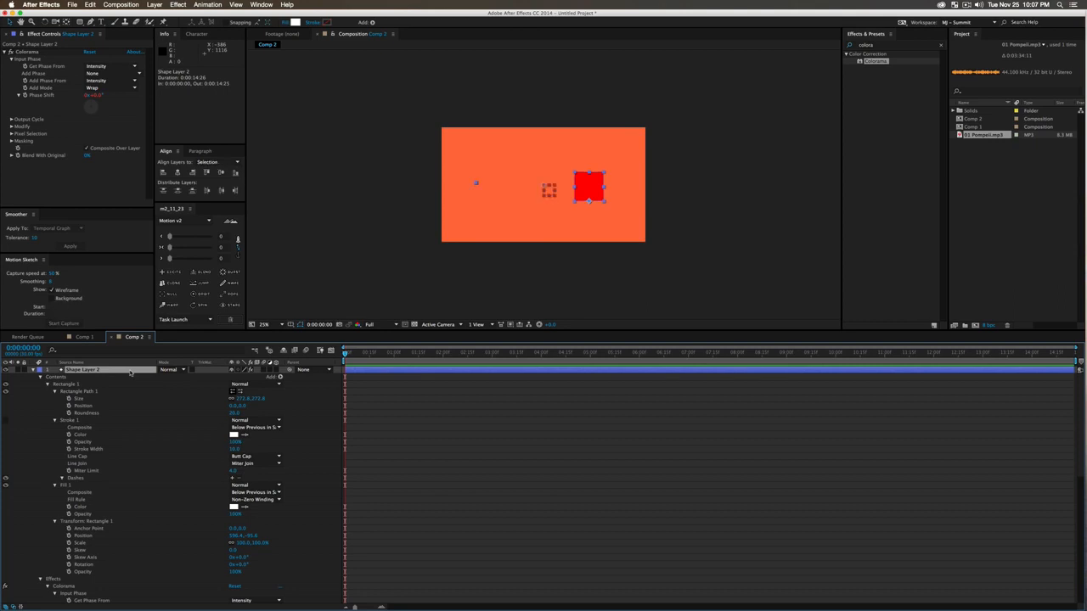
key("u")
left_click(179, 454)
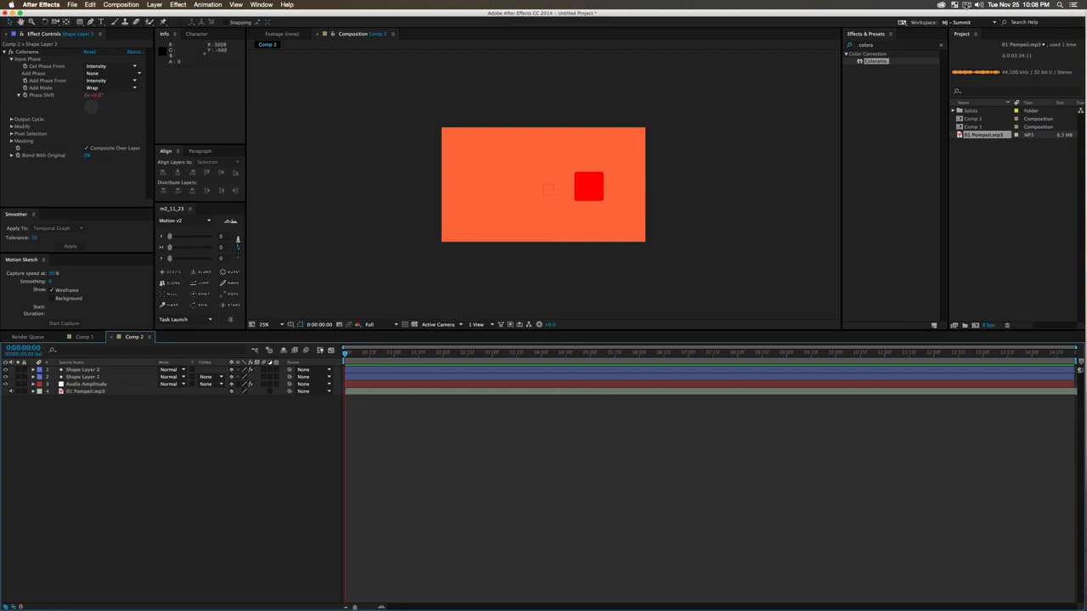
left_click(966, 4)
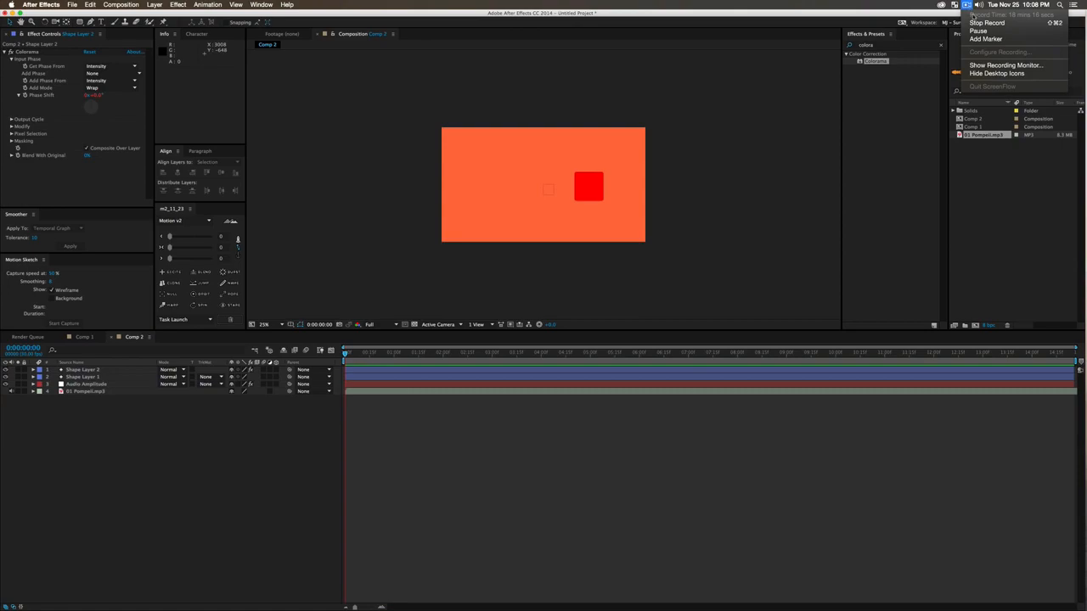